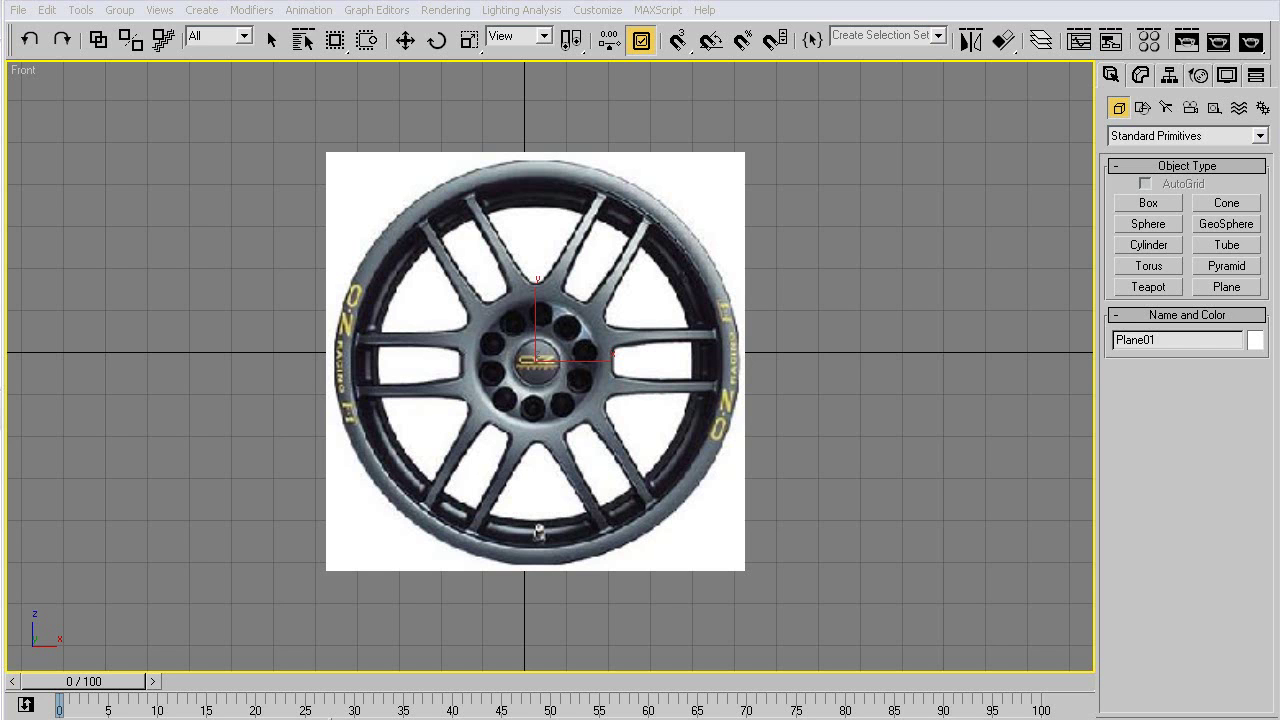
left_click(540, 163)
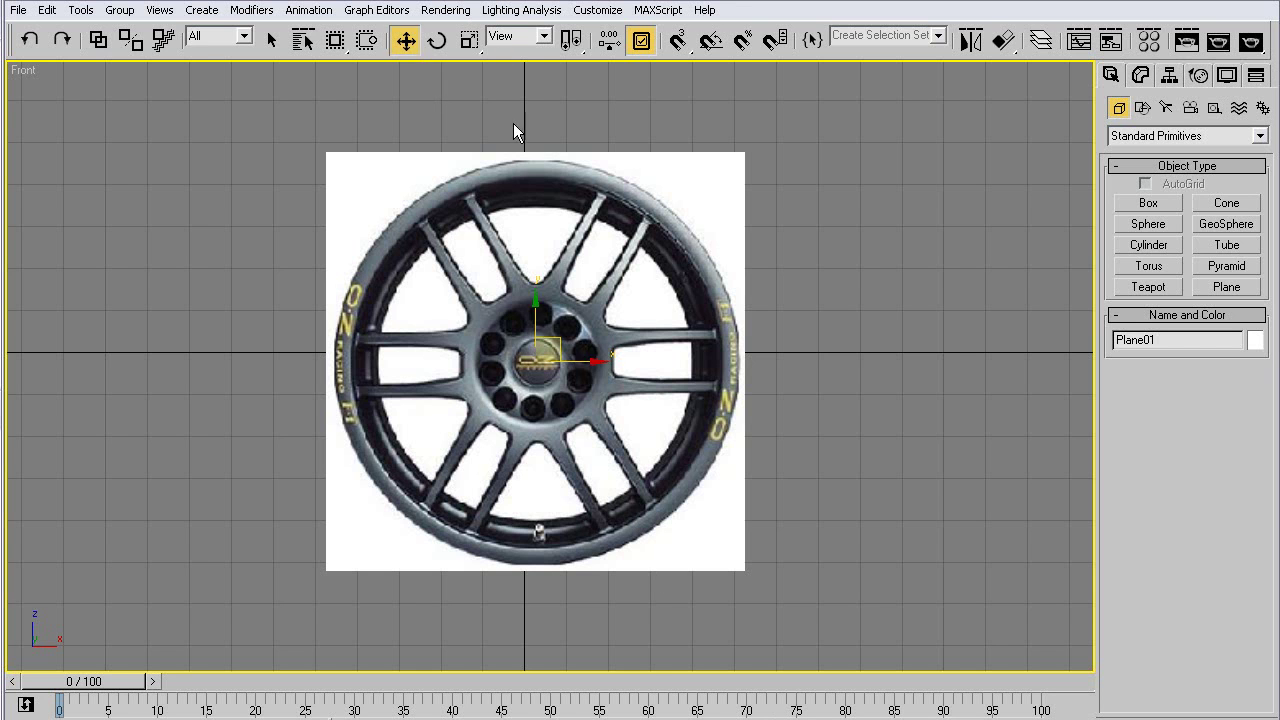
scroll(548, 352, "up", 2)
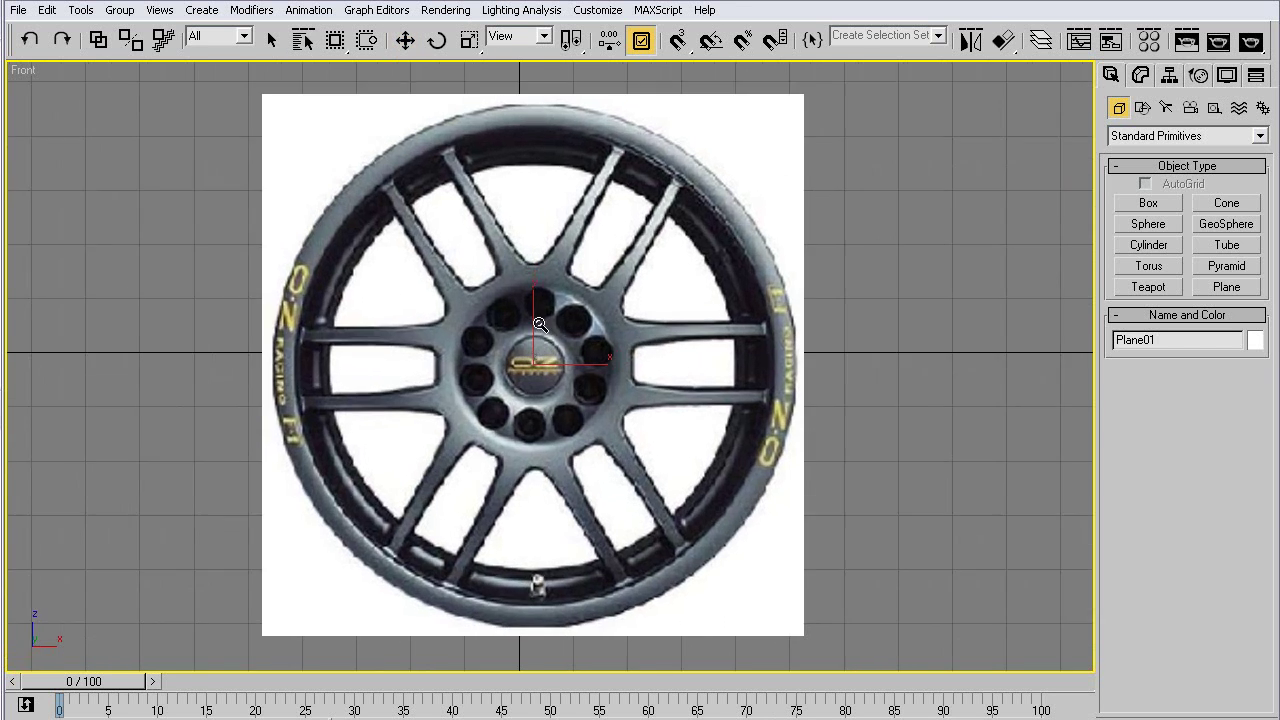
key("e")
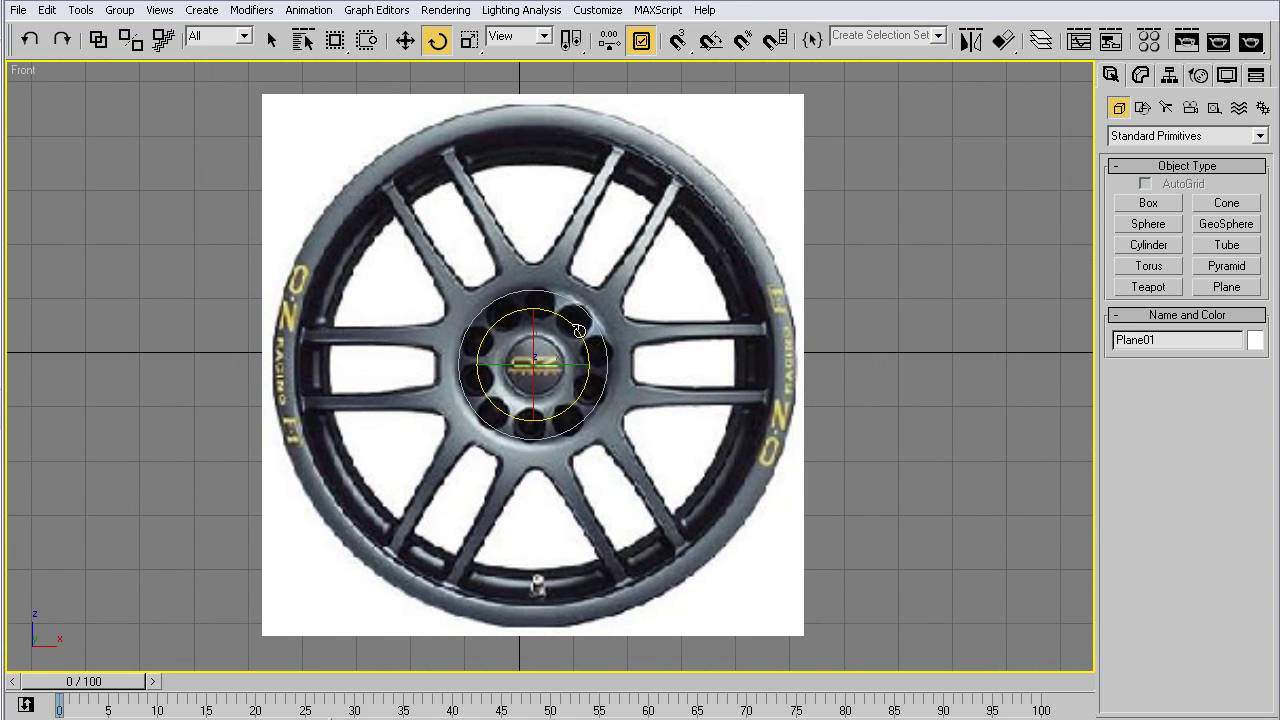
left_click_drag(579, 330, 525, 236)
right_click(525, 236)
left_click(1140, 76)
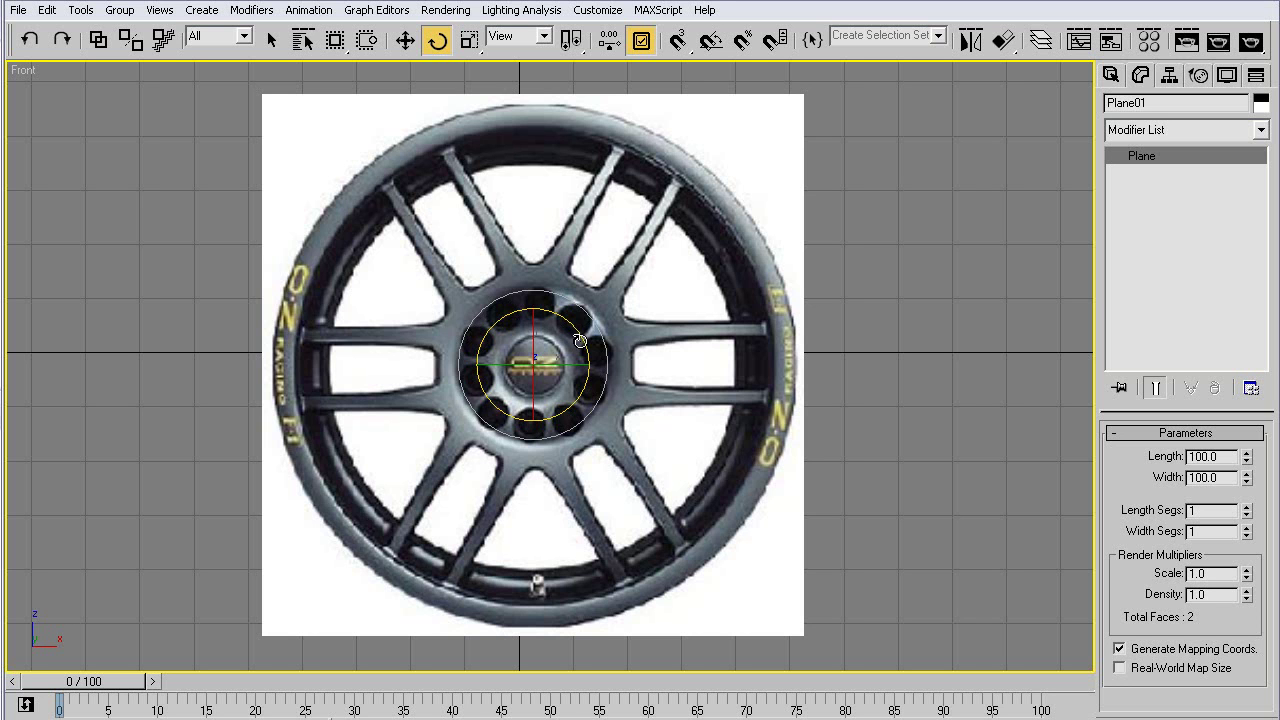
left_click_drag(582, 345, 544, 203)
right_click(544, 203)
key("r")
key("r")
key("t")
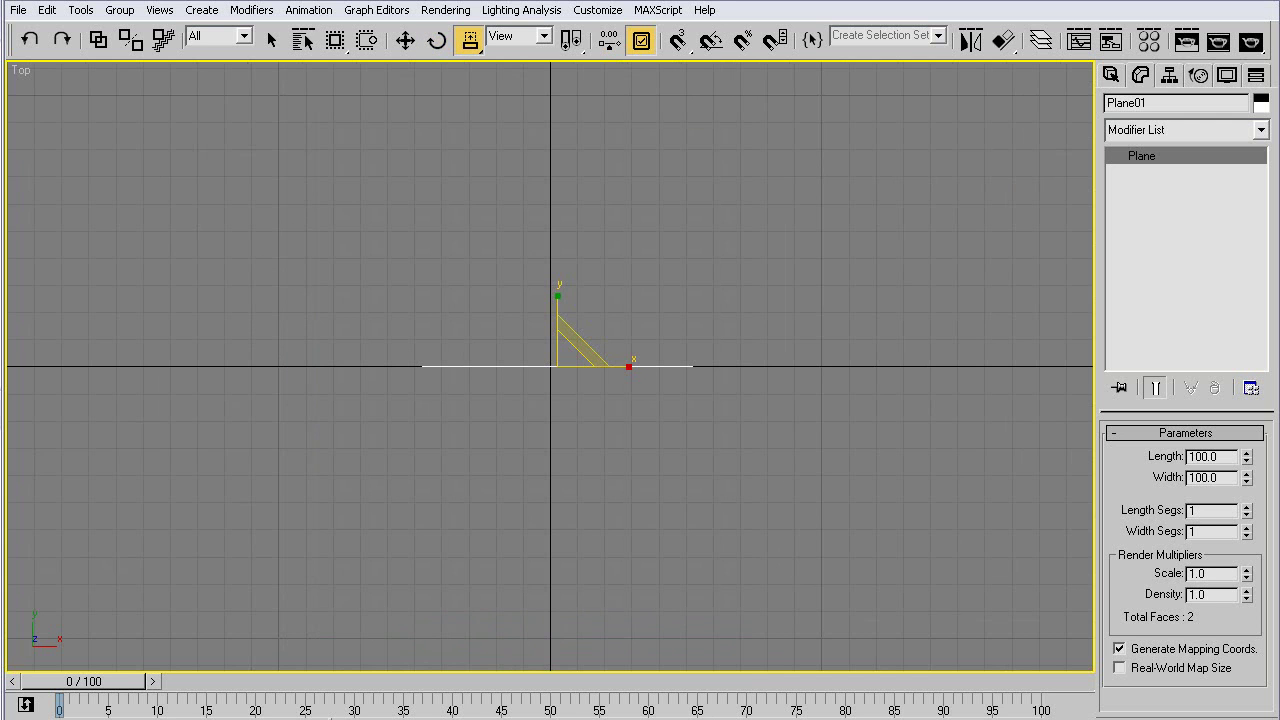
key("alt+w")
right_click(691, 546)
key("alt+w")
key("alt+w")
right_click(695, 254)
key("alt+w")
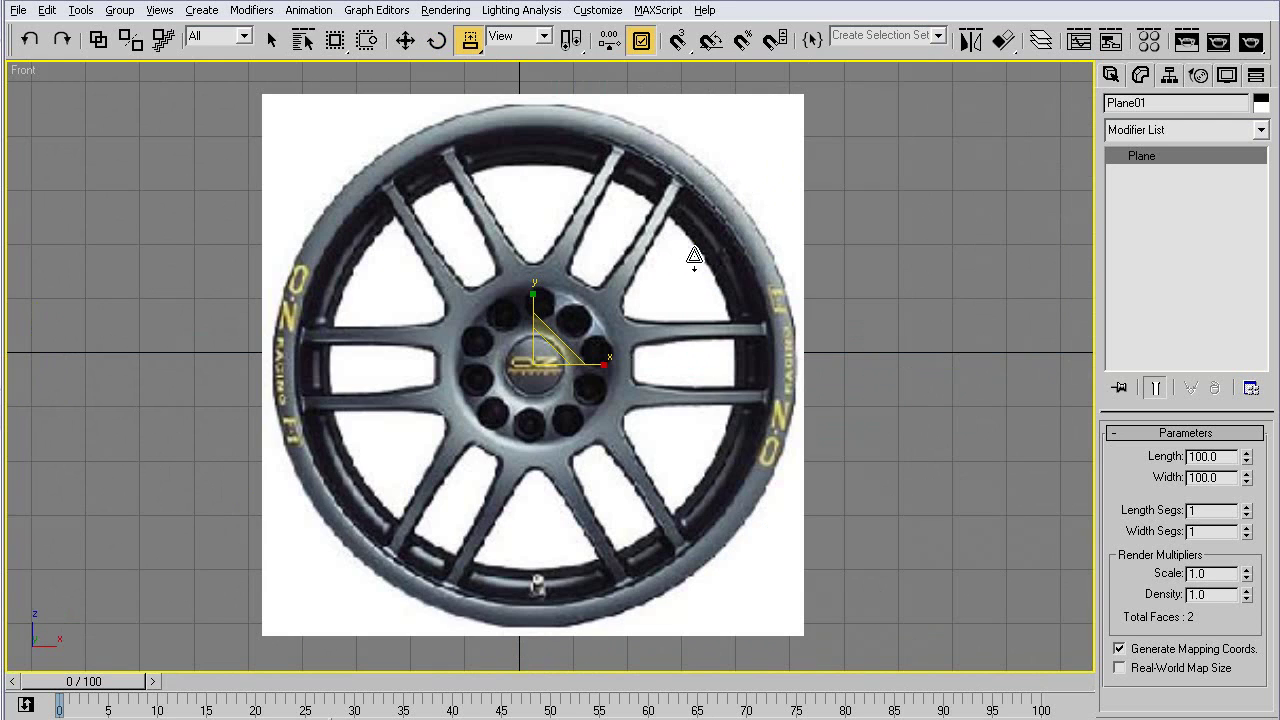
- Rotate the wheel reference plane about its centre in the Front view until one pair of spokes points straight up
key("r")
key("e")
key("Return")
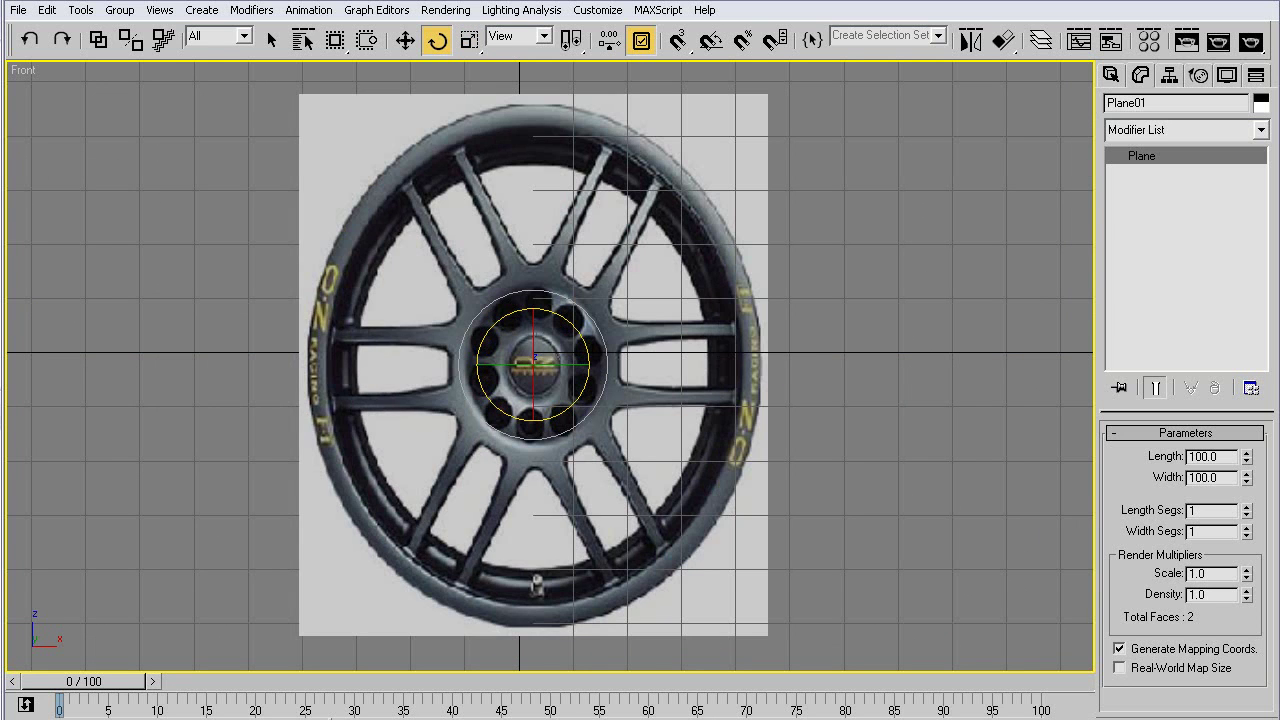
key("ctrl+z")
key("Return")
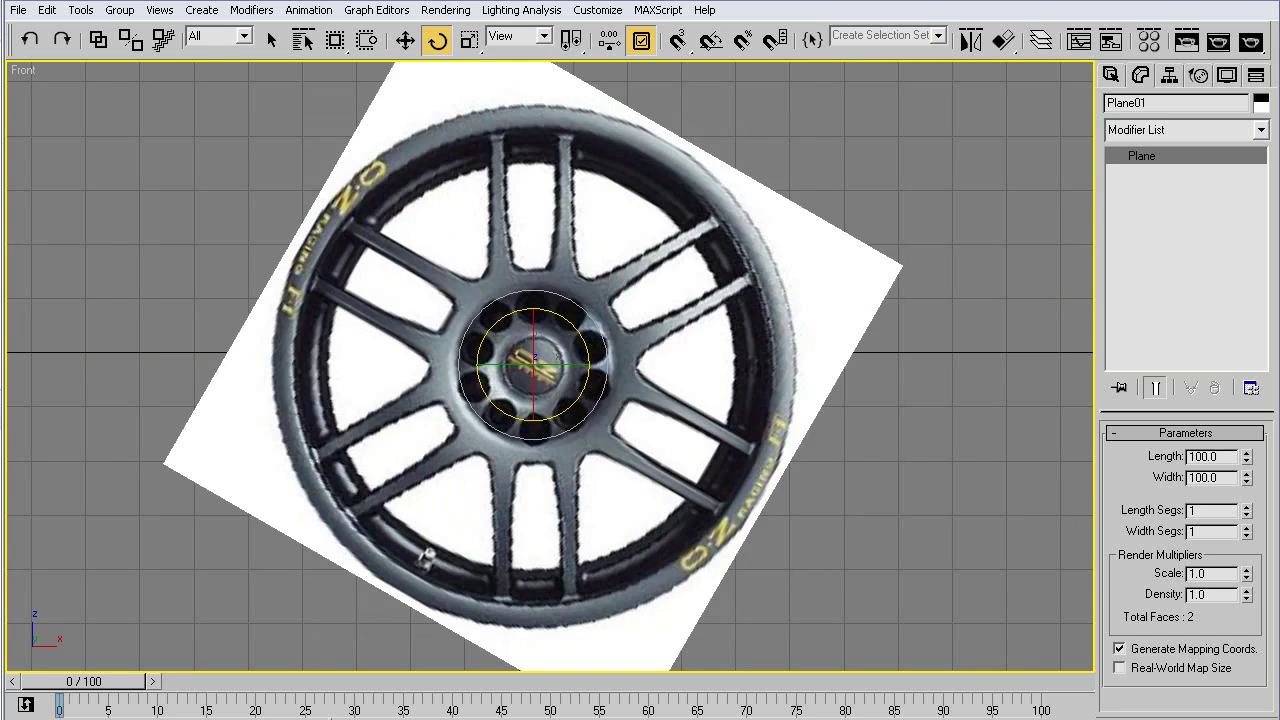
left_click_drag(426, 557, 645, 552)
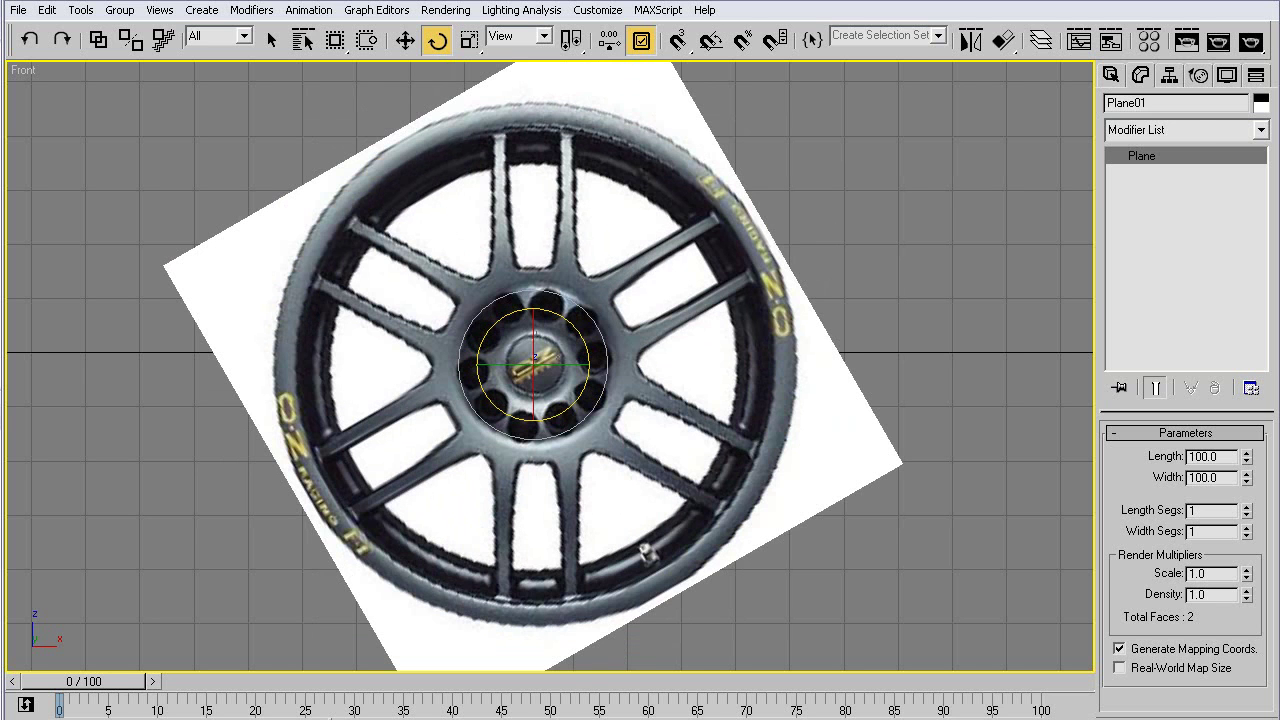
- Create a tube centred on the wheel hub with radii of about 14.8 and 18 and a height of about -16.8
left_click(1107, 77)
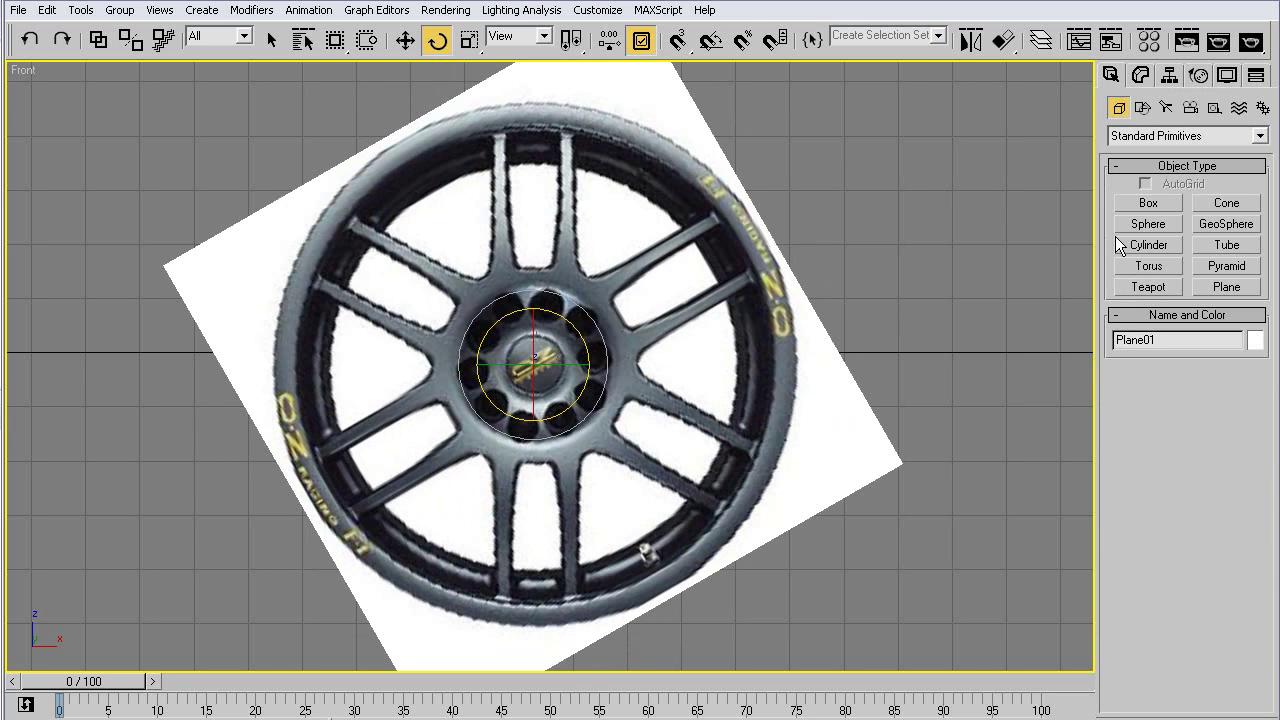
left_click(1230, 247)
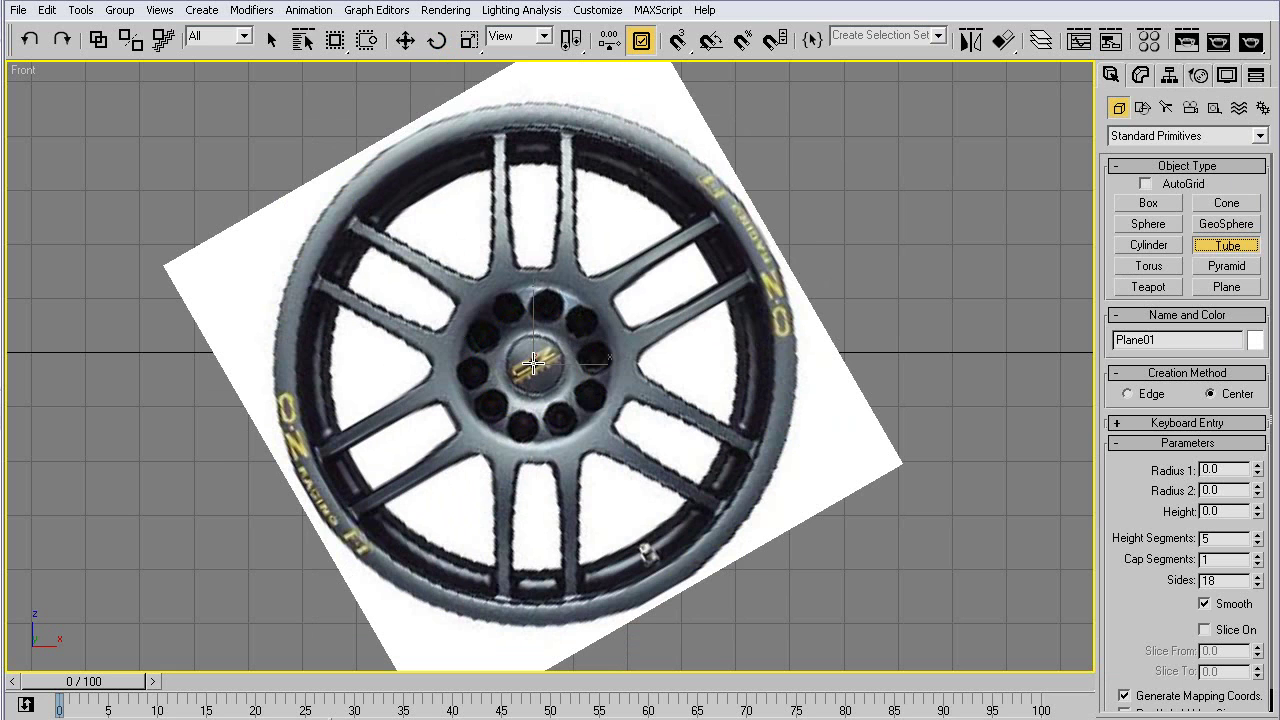
left_click_drag(533, 364, 603, 396)
left_click(612, 410)
left_click(782, 565)
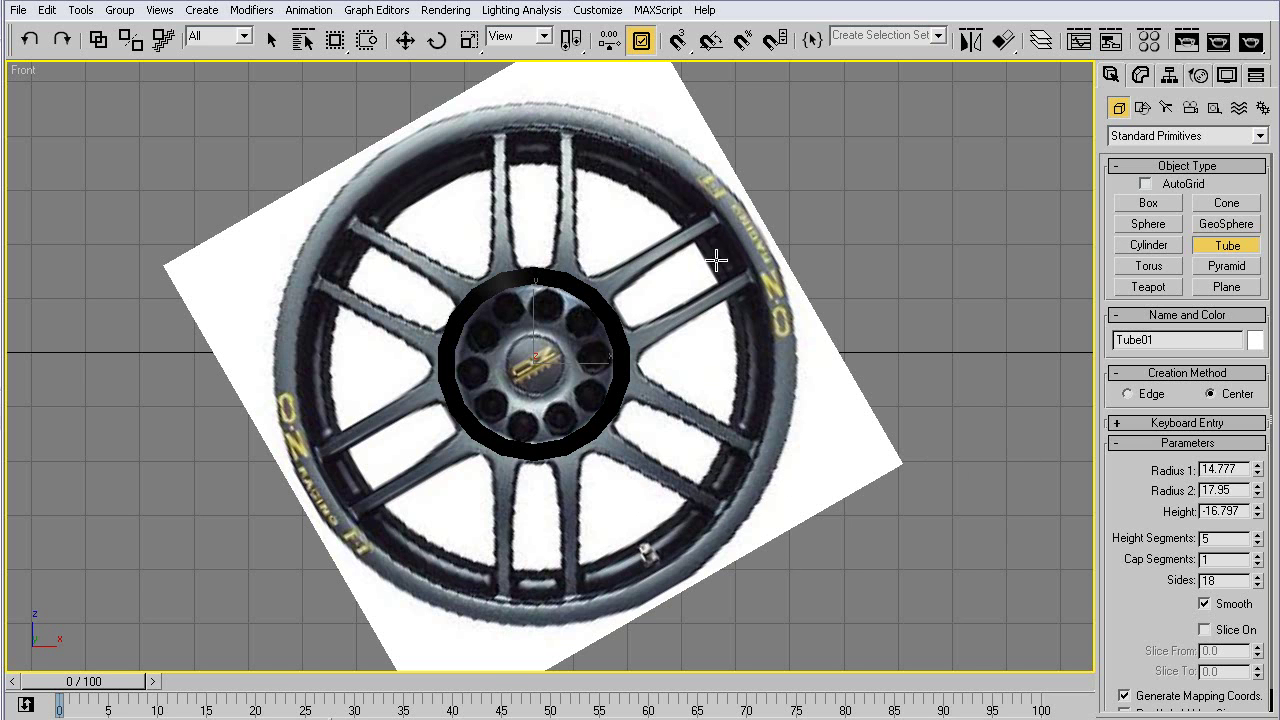
- Change the second material slot to a Standard material and assign it to the tube
key("m")
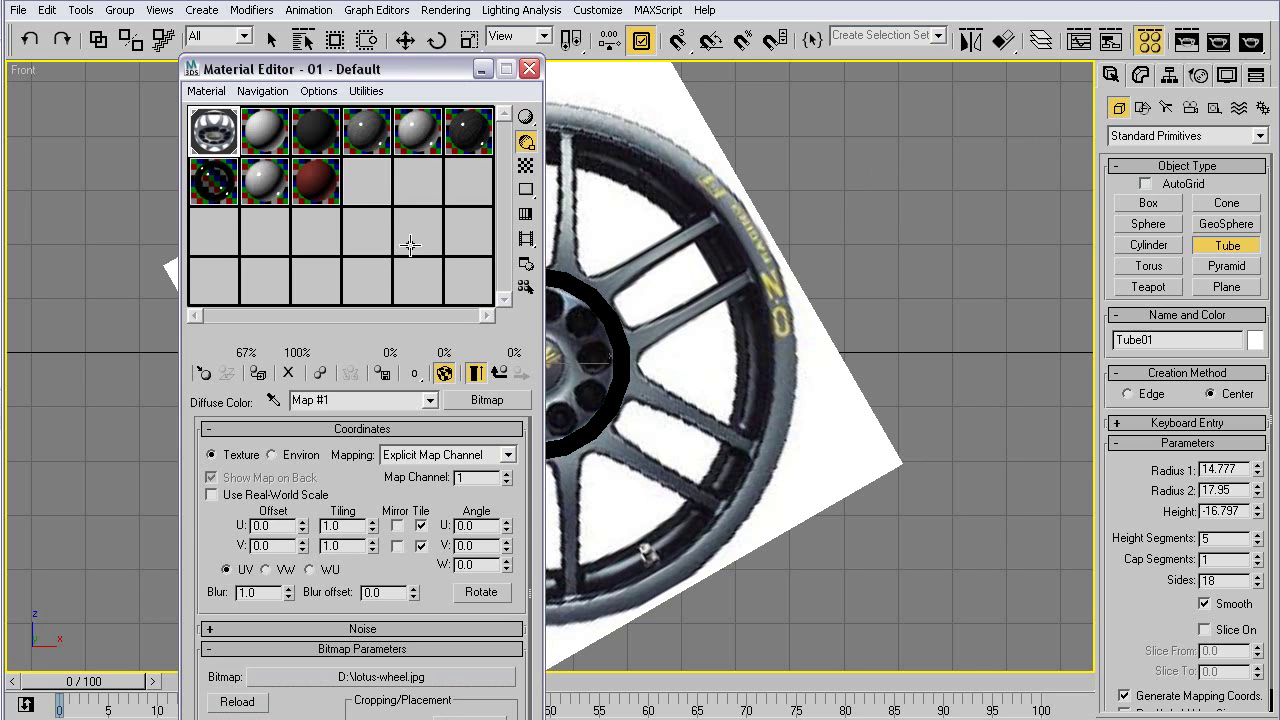
left_click(266, 150)
left_click(476, 400)
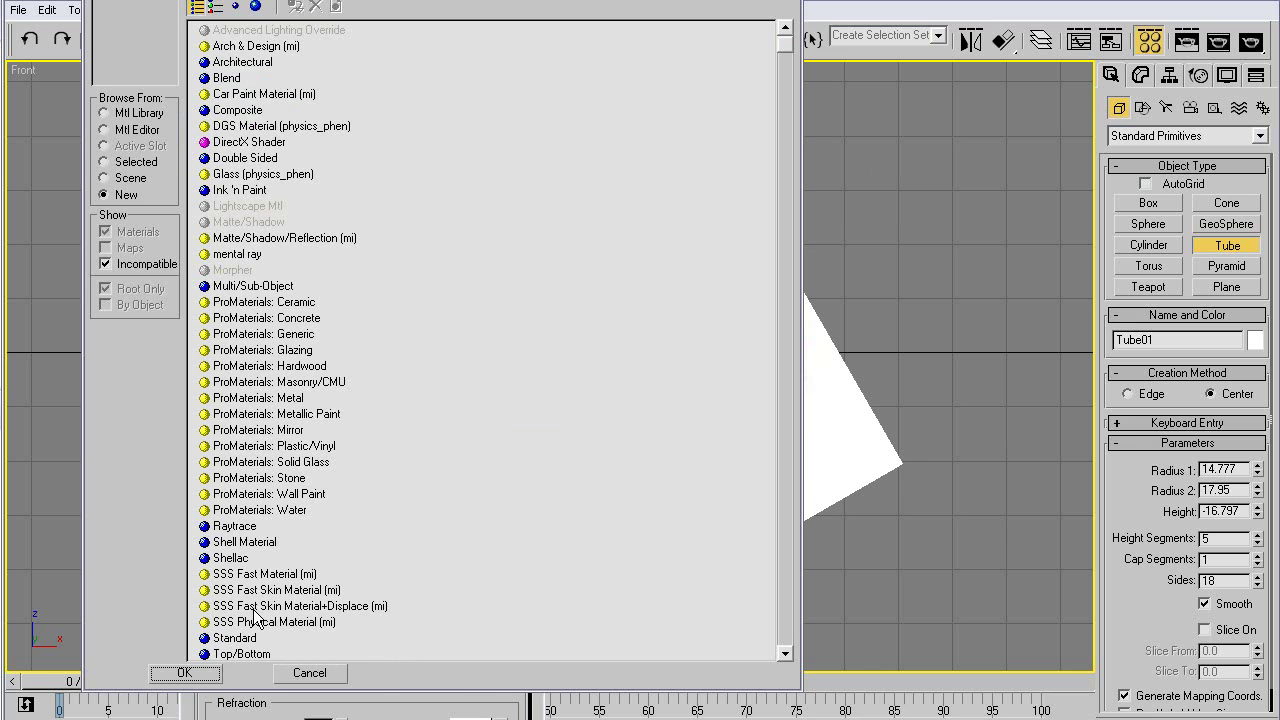
double_click(235, 640)
left_click(258, 373)
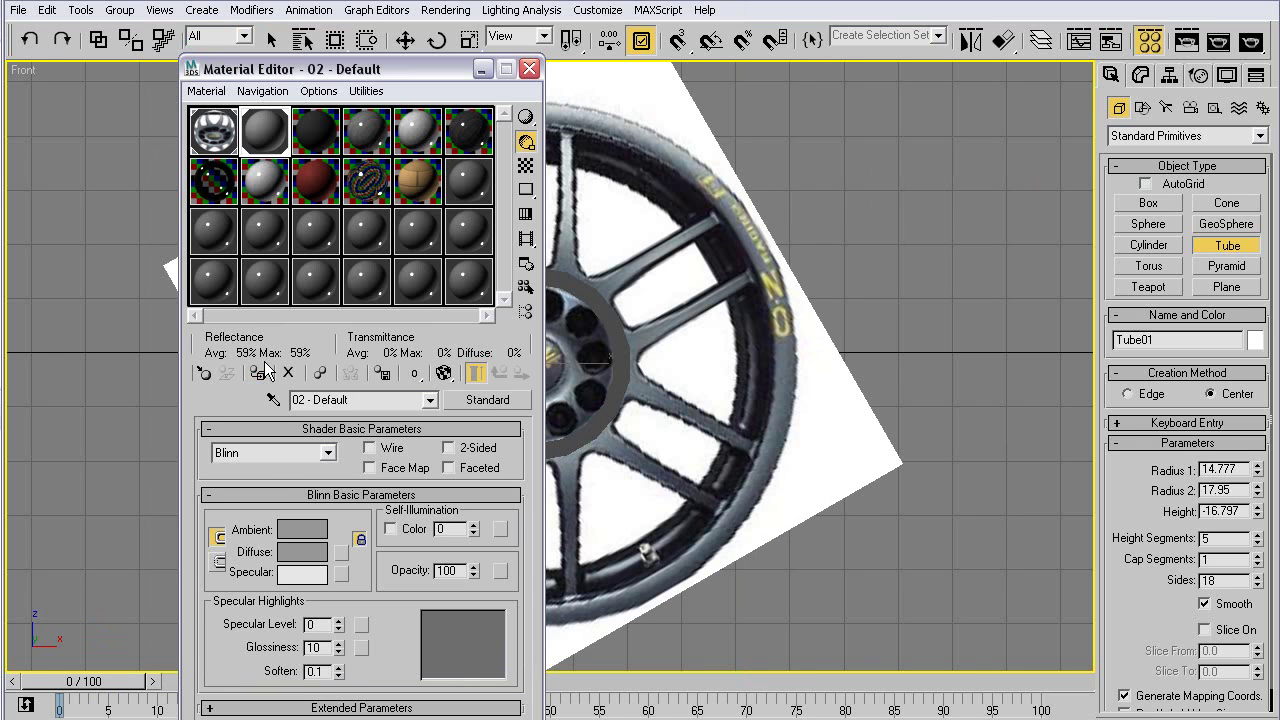
left_click(529, 68)
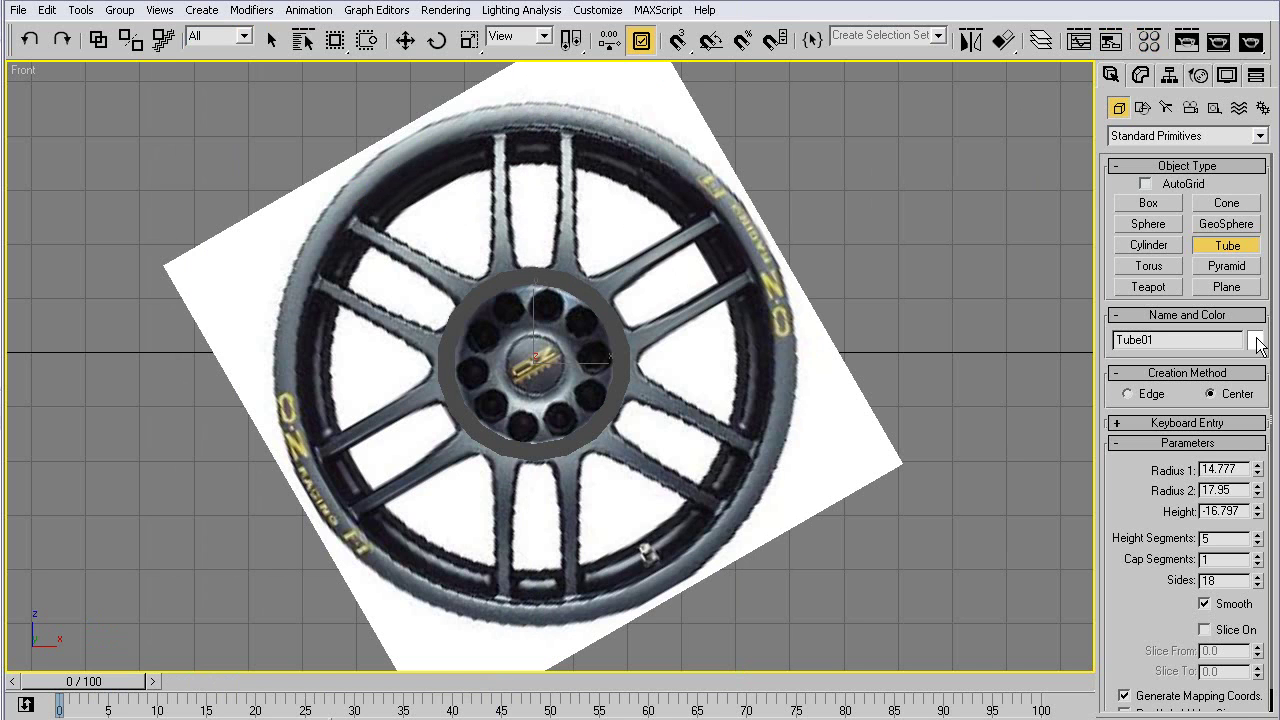
- Turn on slicing for the tube, with Slice From at 0 and Slice To at -30
scroll(1158, 647, "down", 1)
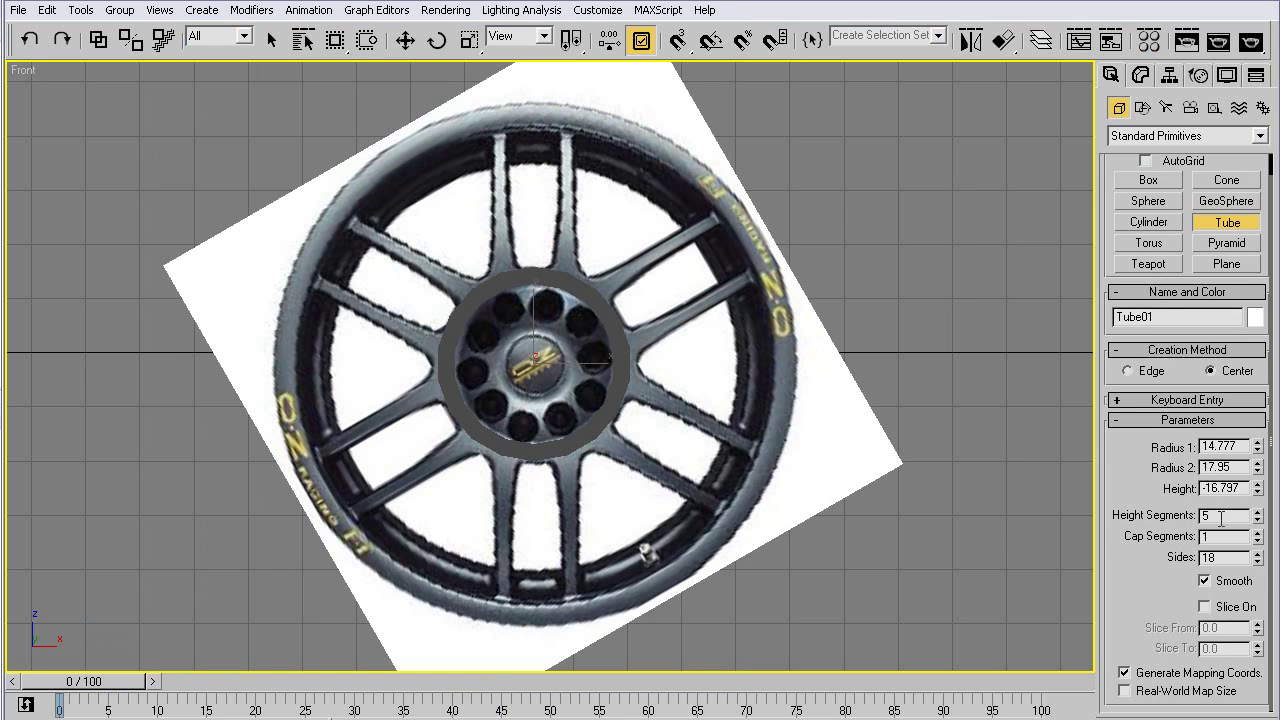
left_click(1230, 612)
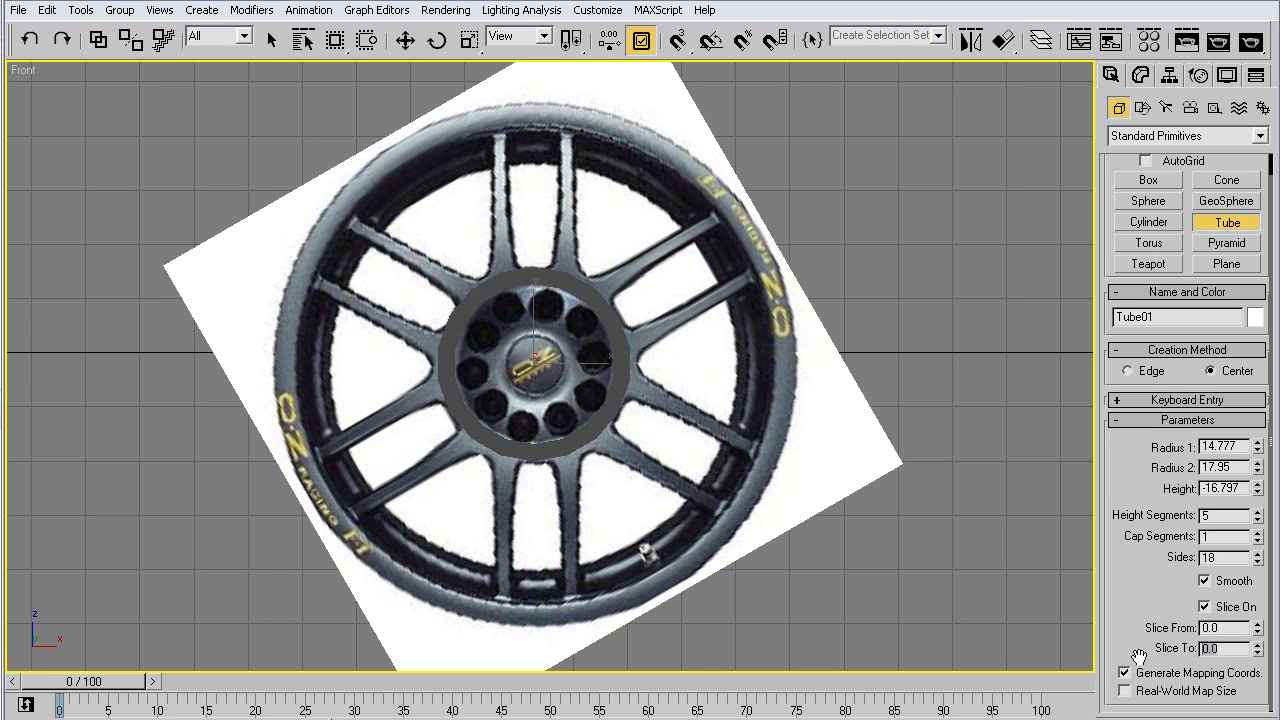
type("30")
key("Return")
type("0")
key("shift+Tab")
type("30")
key("Return")
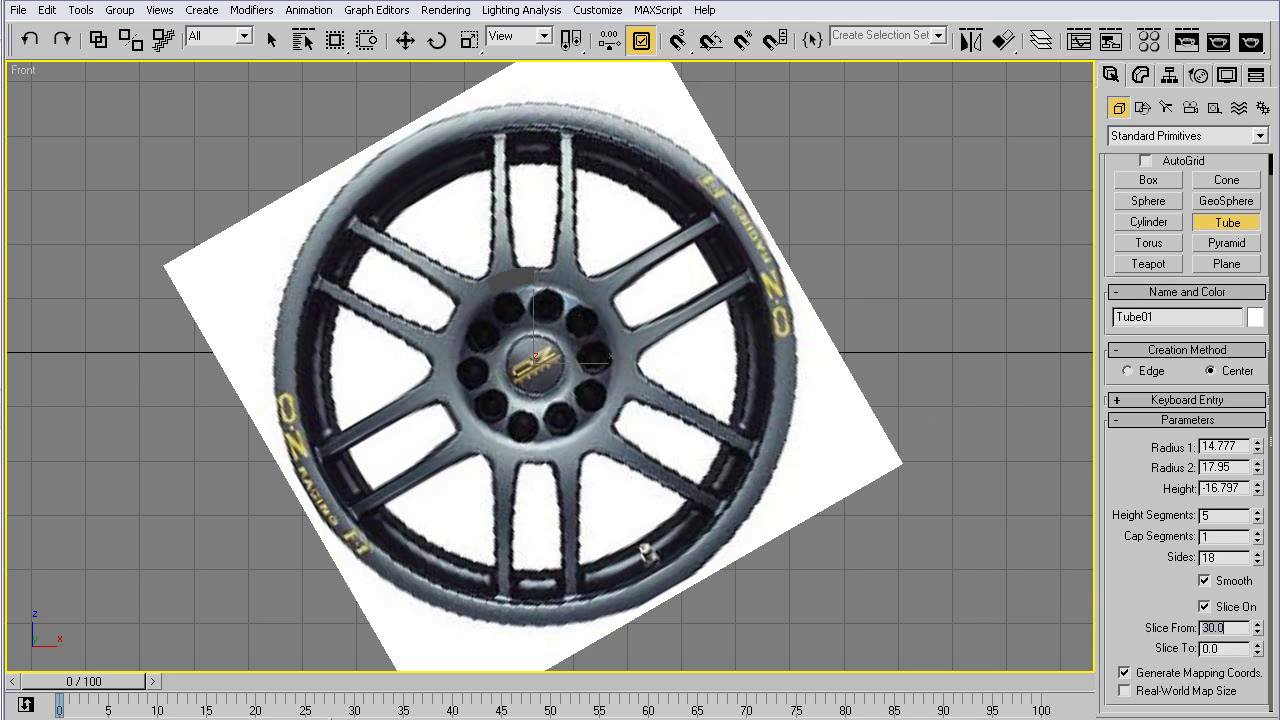
type("-30")
key("Return")
type("0")
key("Return")
type("-3")
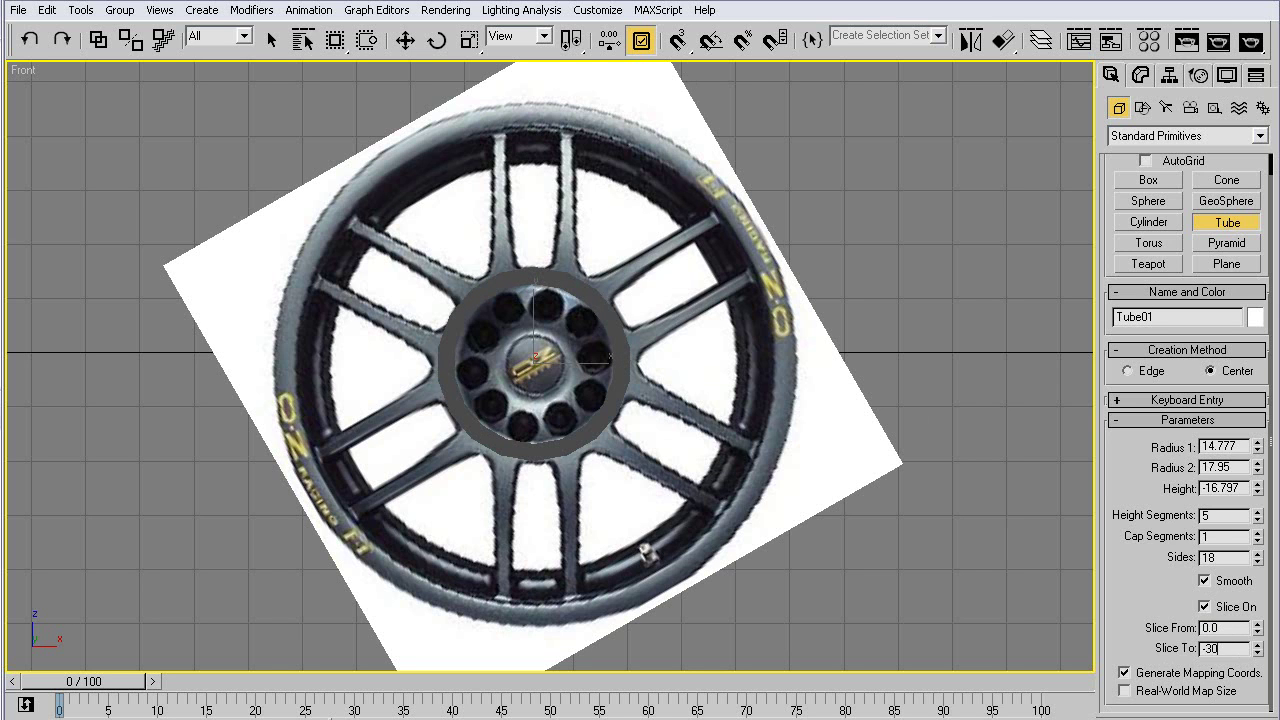
type("0")
key("Return")
- Set the sliced tube's sides to 5 and its height segments to 1
double_click(1212, 557)
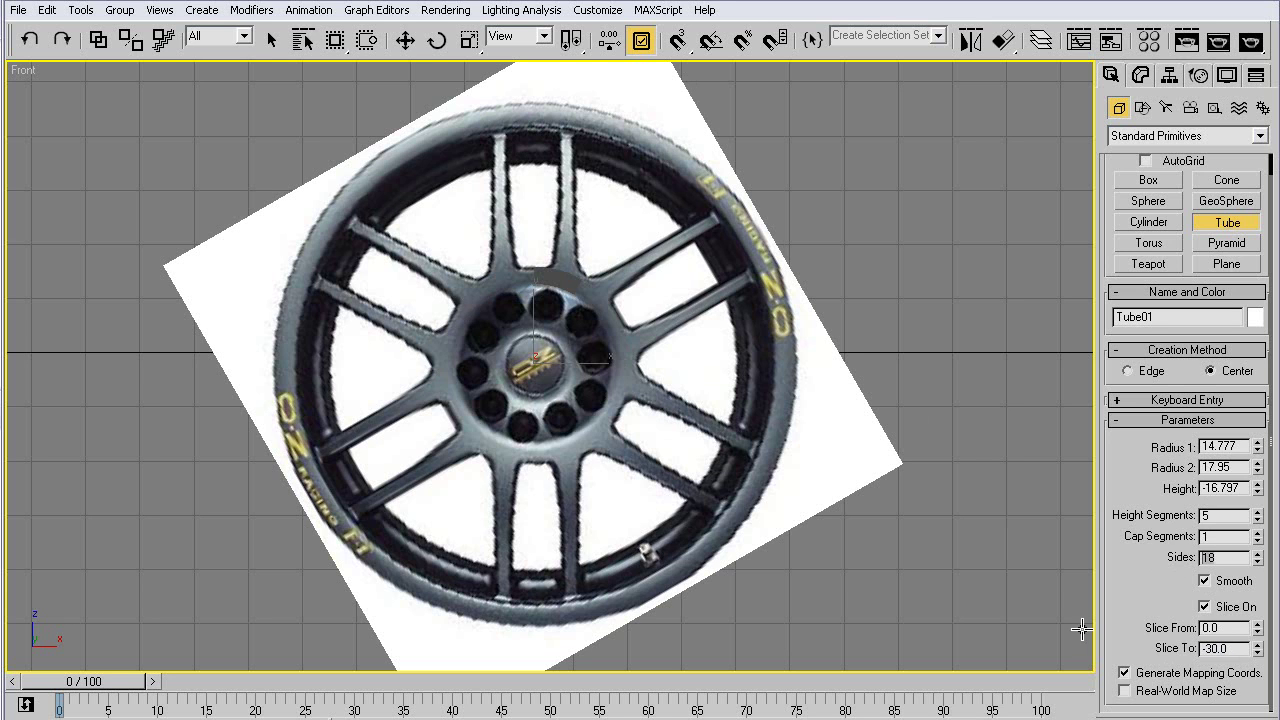
type("5")
key("Return")
right_click(1256, 519)
left_click(405, 40)
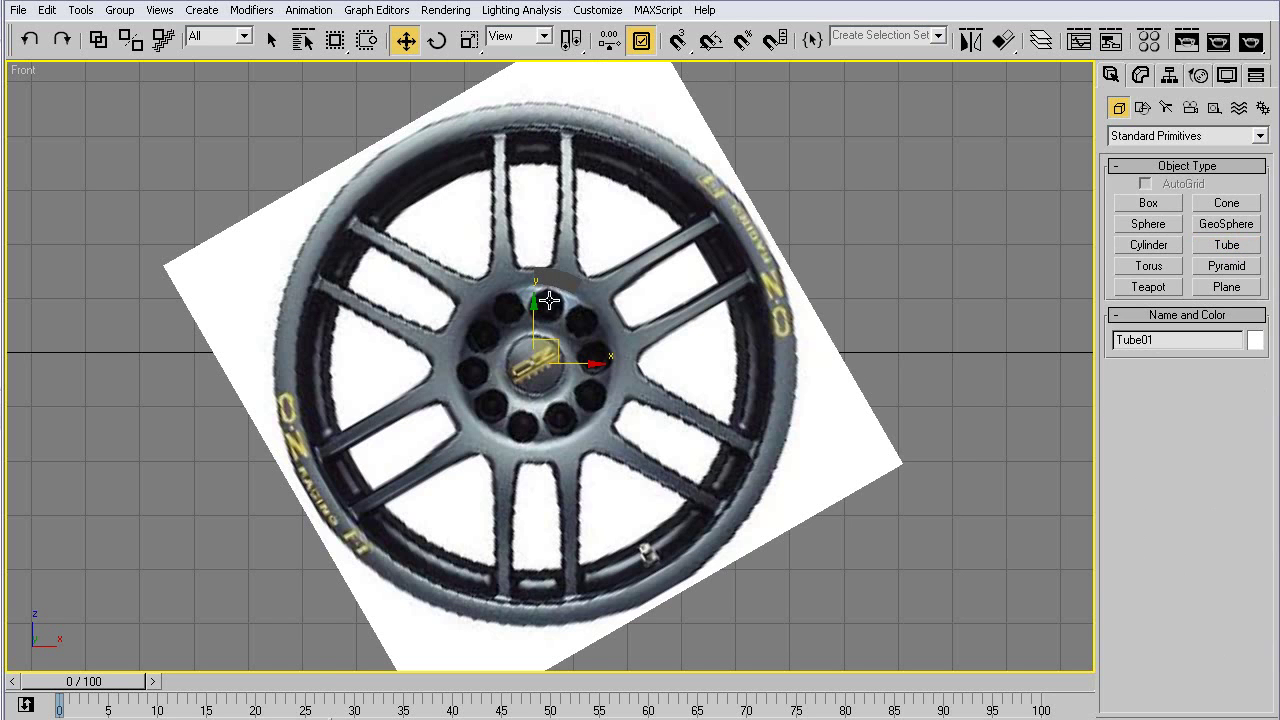
- Try converting the sliced tube to an Editable Poly and deleting its rear polygons from the Top view
left_click(1142, 72)
key("alt+w")
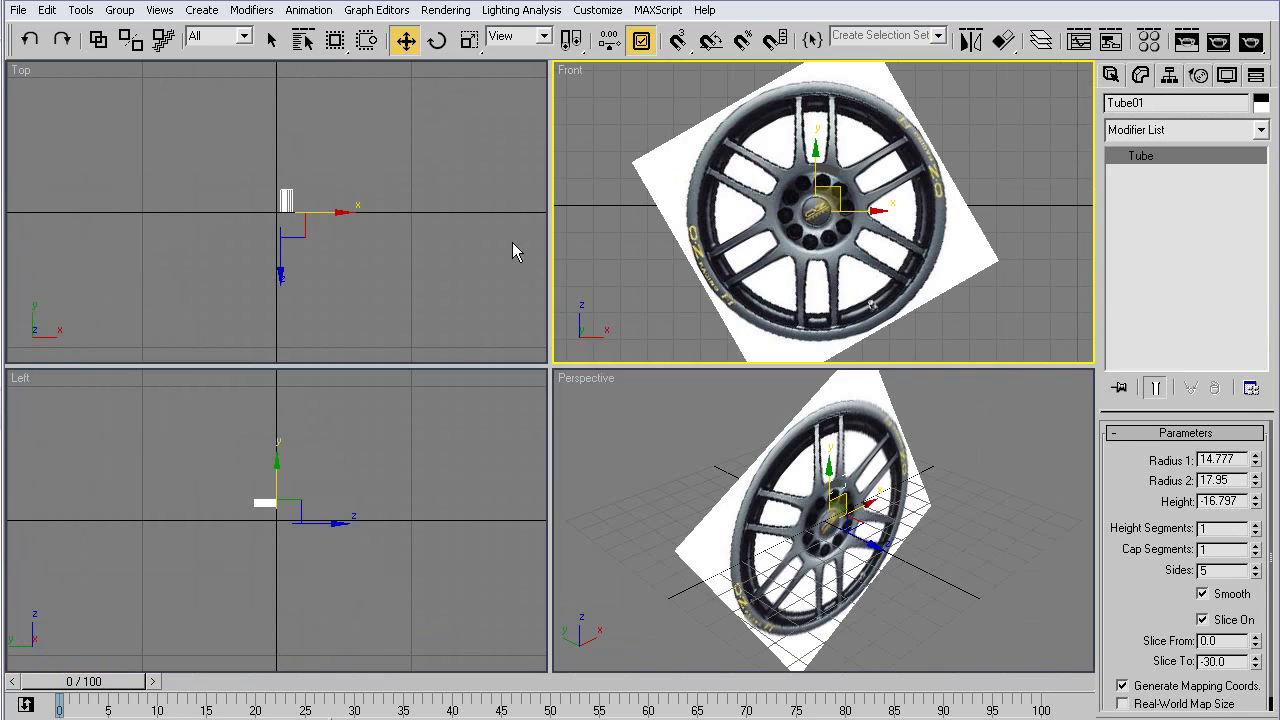
right_click(450, 235)
key("alt+w")
key("ctrl+e")
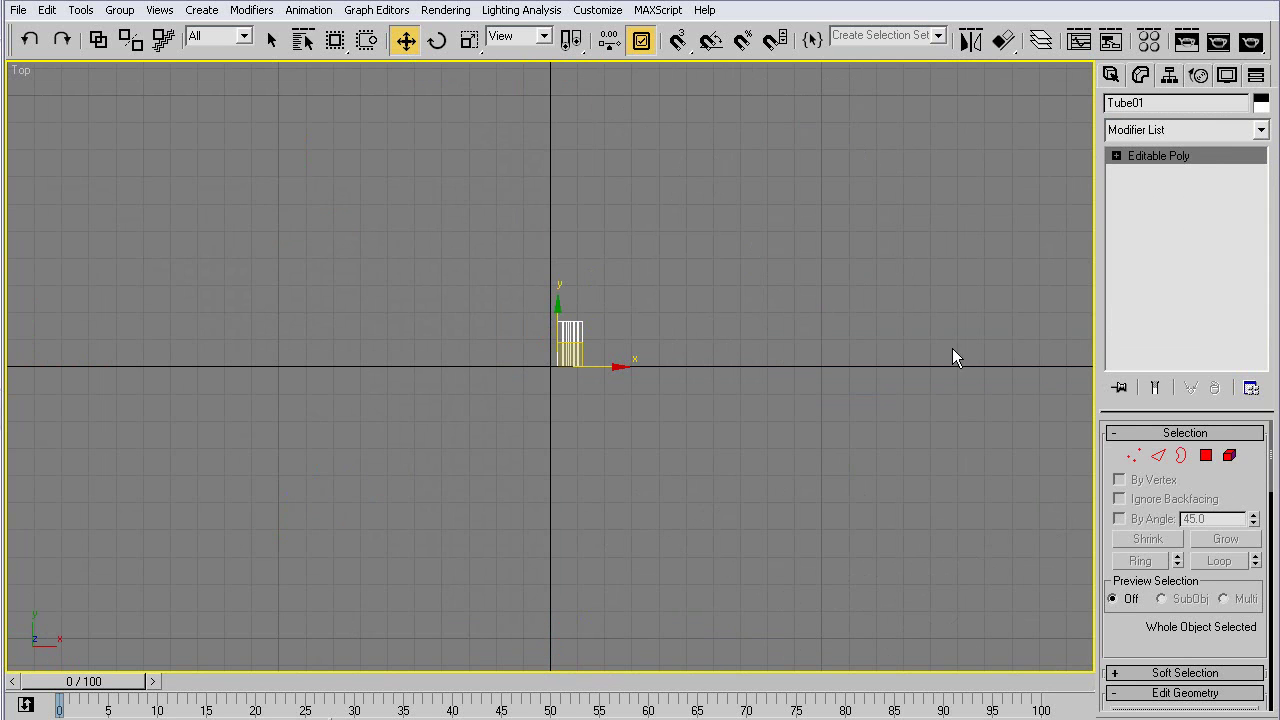
key("4")
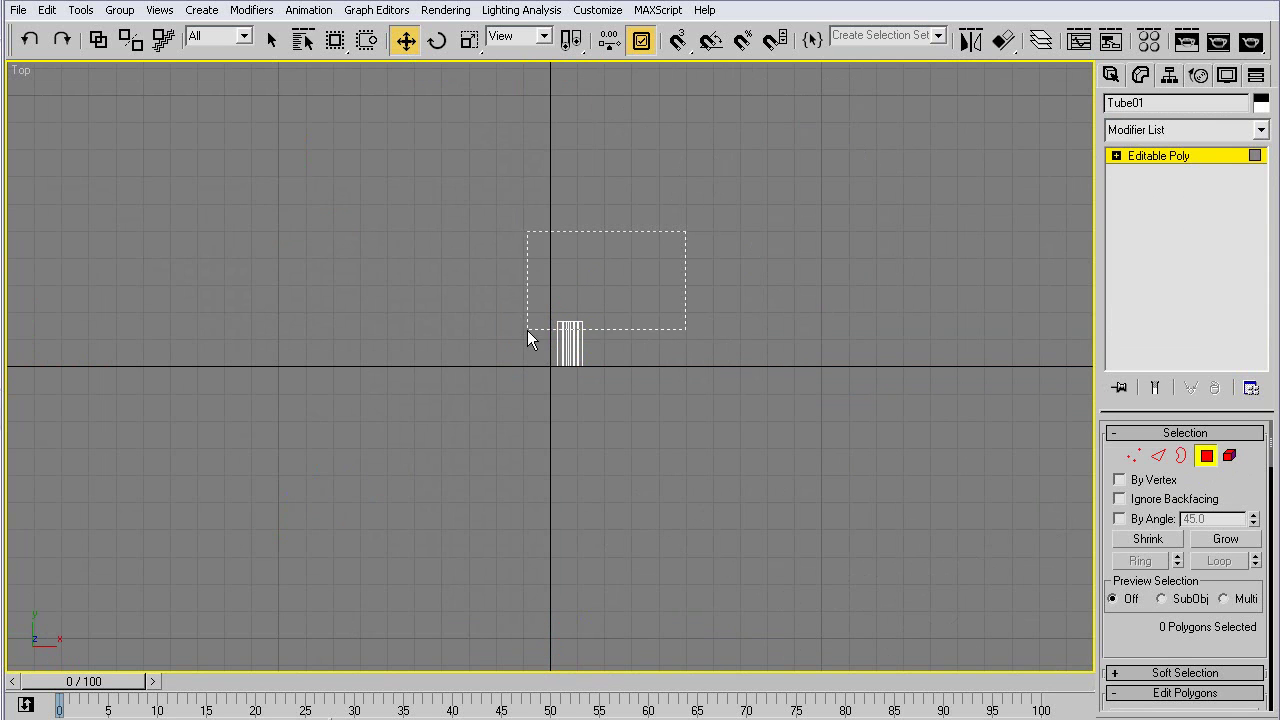
left_click_drag(523, 332, 523, 332)
key("Delete")
key("alt+w")
right_click(706, 257)
key("alt+w")
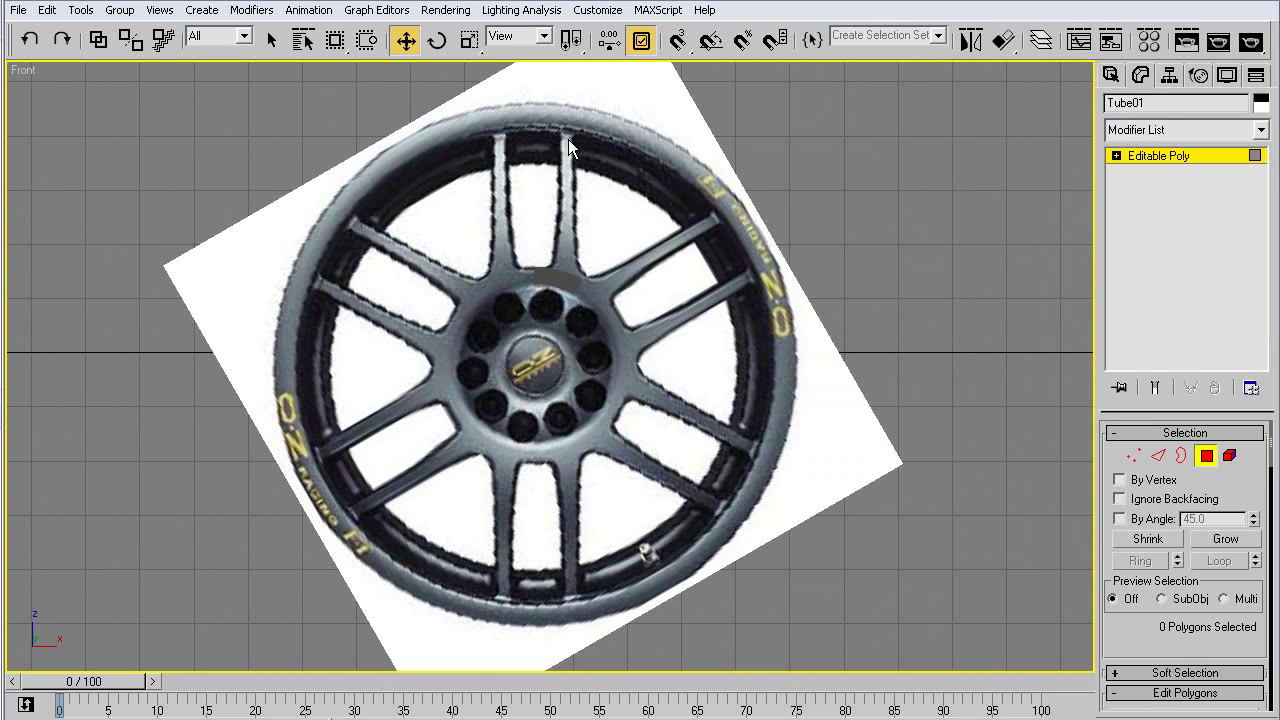
- Undo the polygon deletion and the Editable Poly conversion of the tube
key("ctrl+z")
key("ctrl+z")
key("ctrl+z")
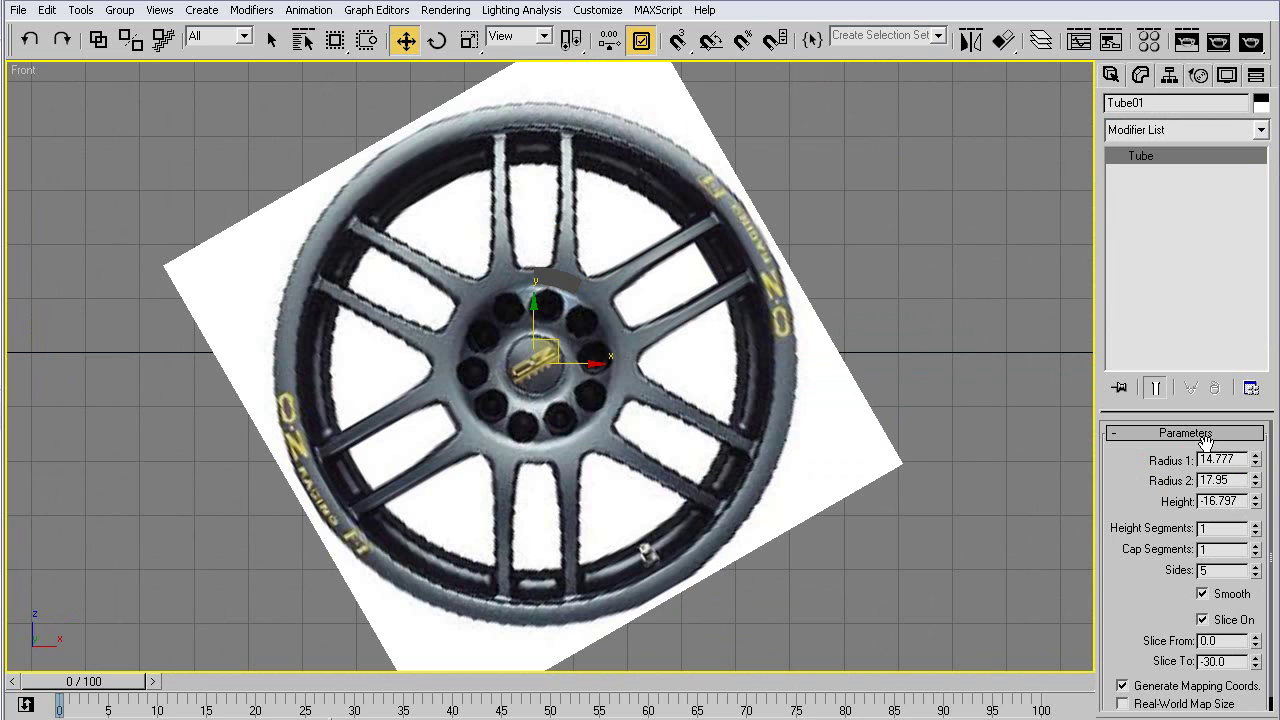
- Increase the tube's Radius 2 until the wedge reaches the rim's inner edge, and convert it to an Editable Poly
left_click_drag(1256, 481, 1254, 332)
key("alt+z")
left_click_drag(602, 116, 599, 93)
key("alt+e")
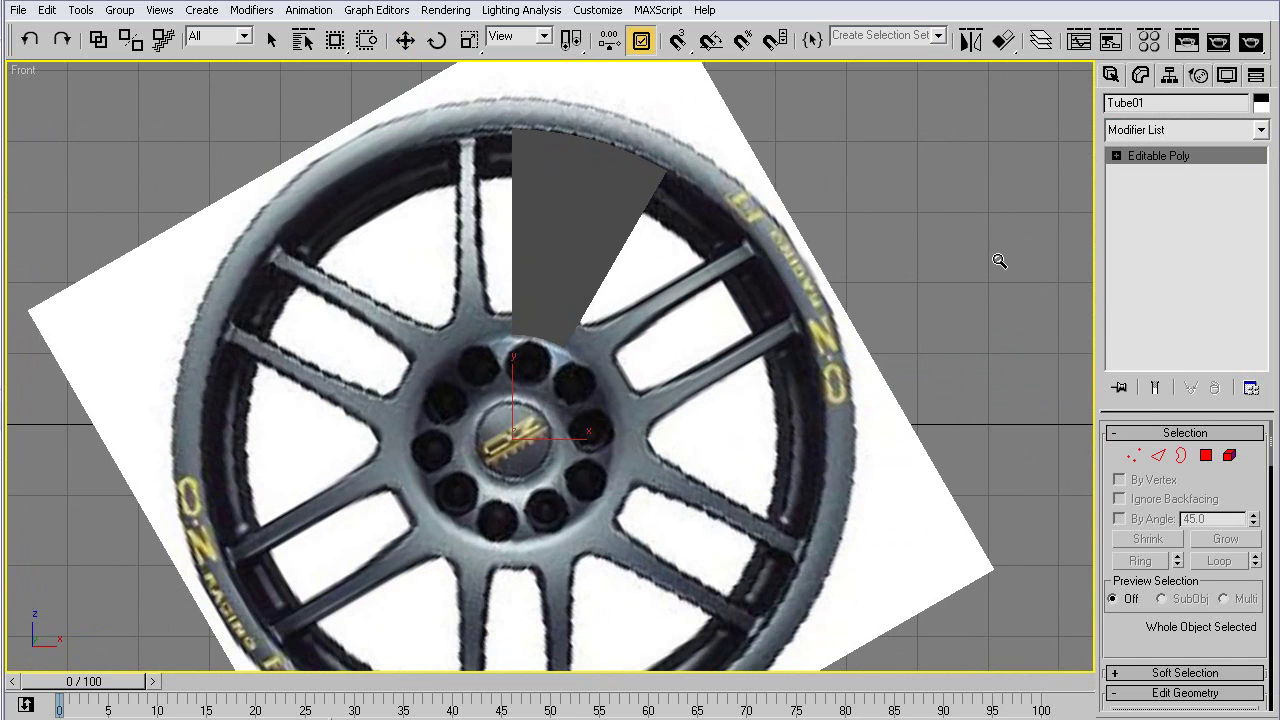
- Delete the wedge's polygons behind its front face from the Top view, and return to the Front view
key("alt+w")
left_click(1203, 455)
left_click_drag(392, 123, 261, 196)
key("Delete")
right_click(606, 254)
key("alt+w")
key("F3")
key("F3")
key("alt+z")
left_click_drag(586, 200, 586, 177)
key("F3")
key("F3")
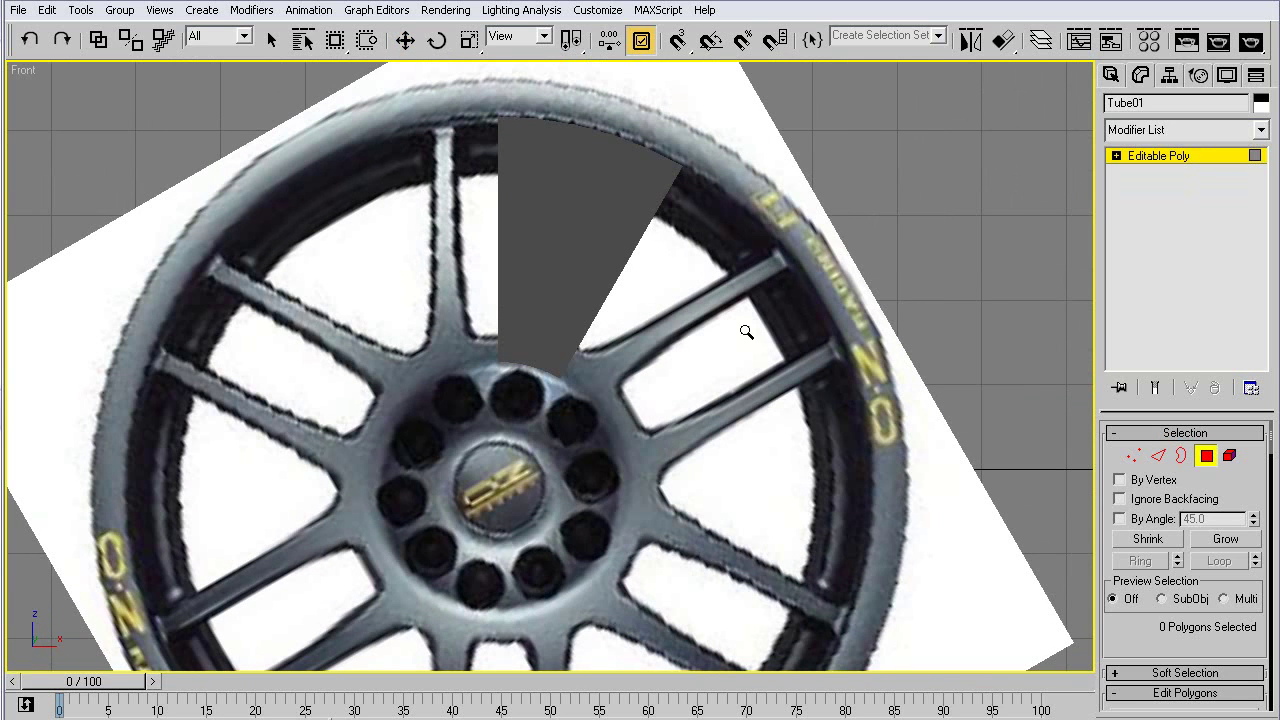
- Make the wedge display only its edges over the wheel reference through its material, and clear the polygon selection
key("w")
left_click(536, 192)
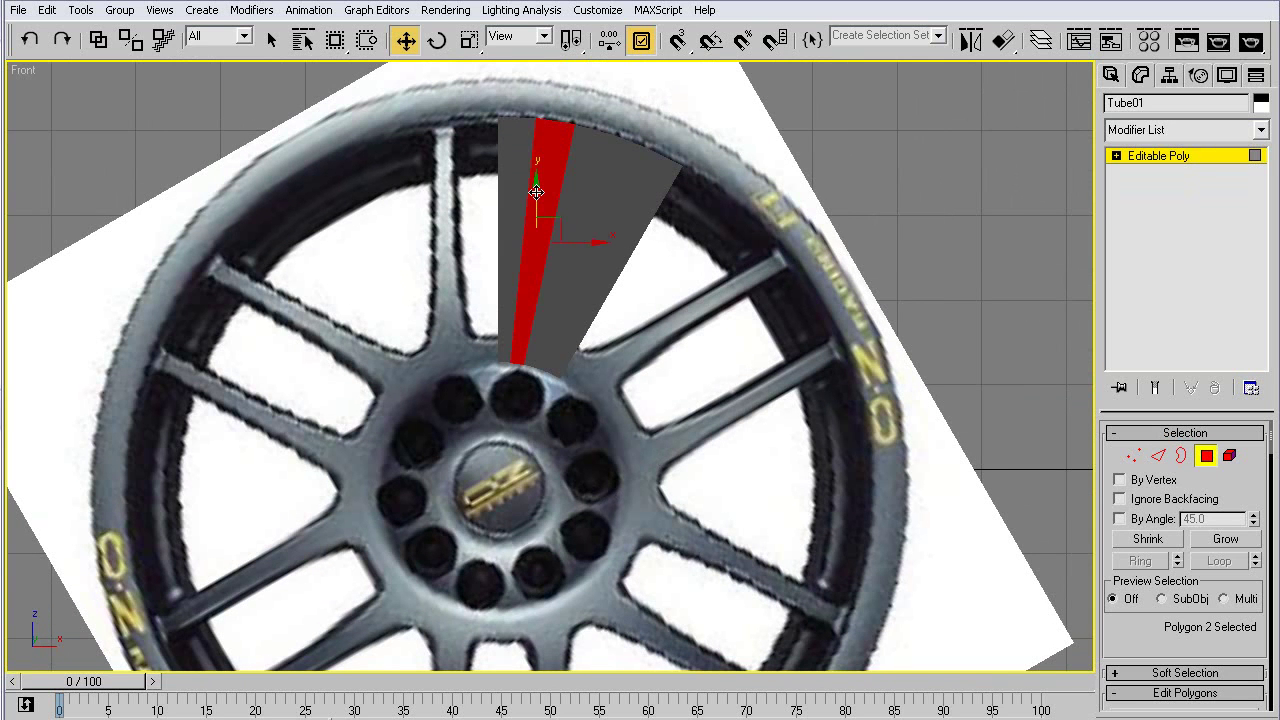
key("m")
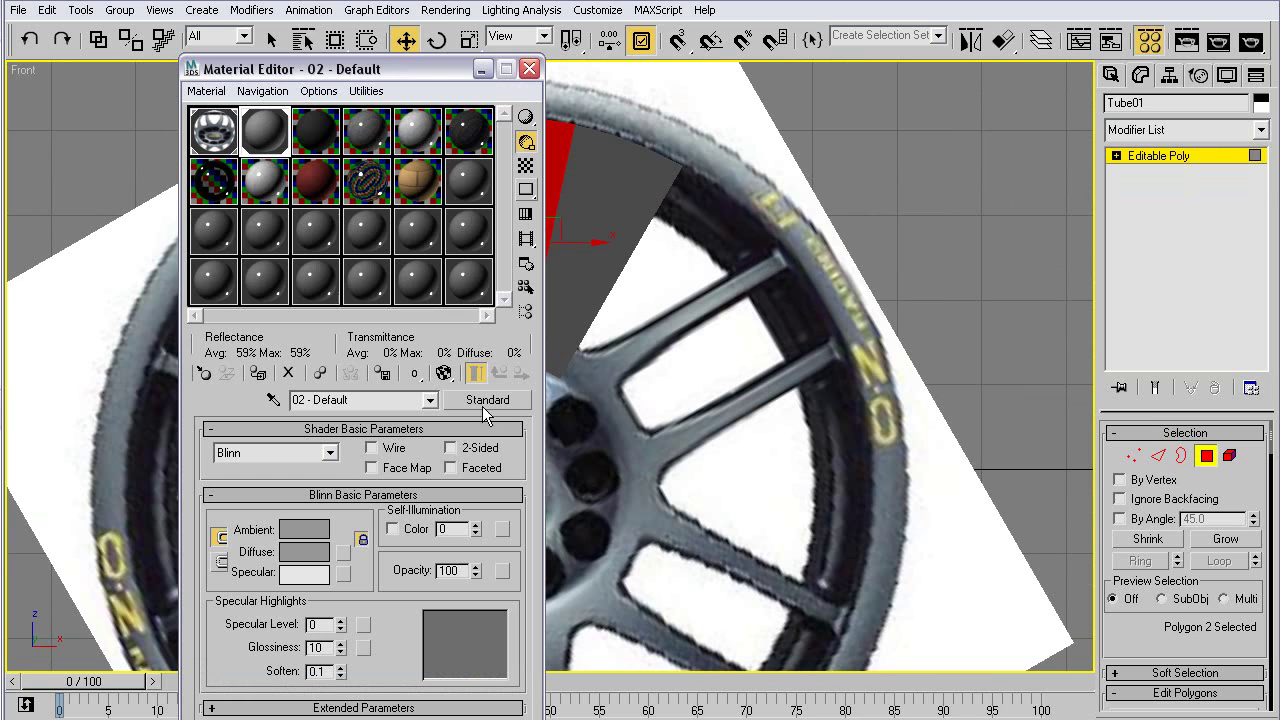
left_click(529, 69)
middle_click_drag(542, 142, 535, 106, "ctrl+alt")
middle_click_drag(536, 242, 563, 288)
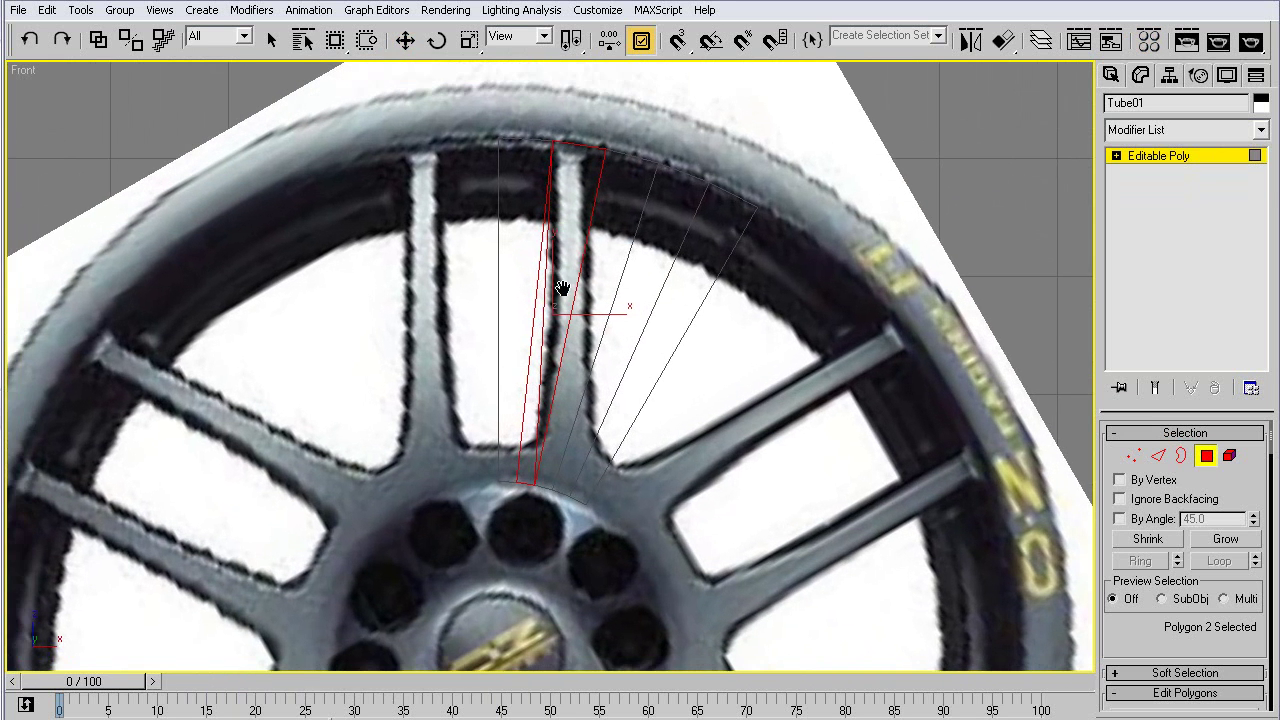
key("ctrl+d")
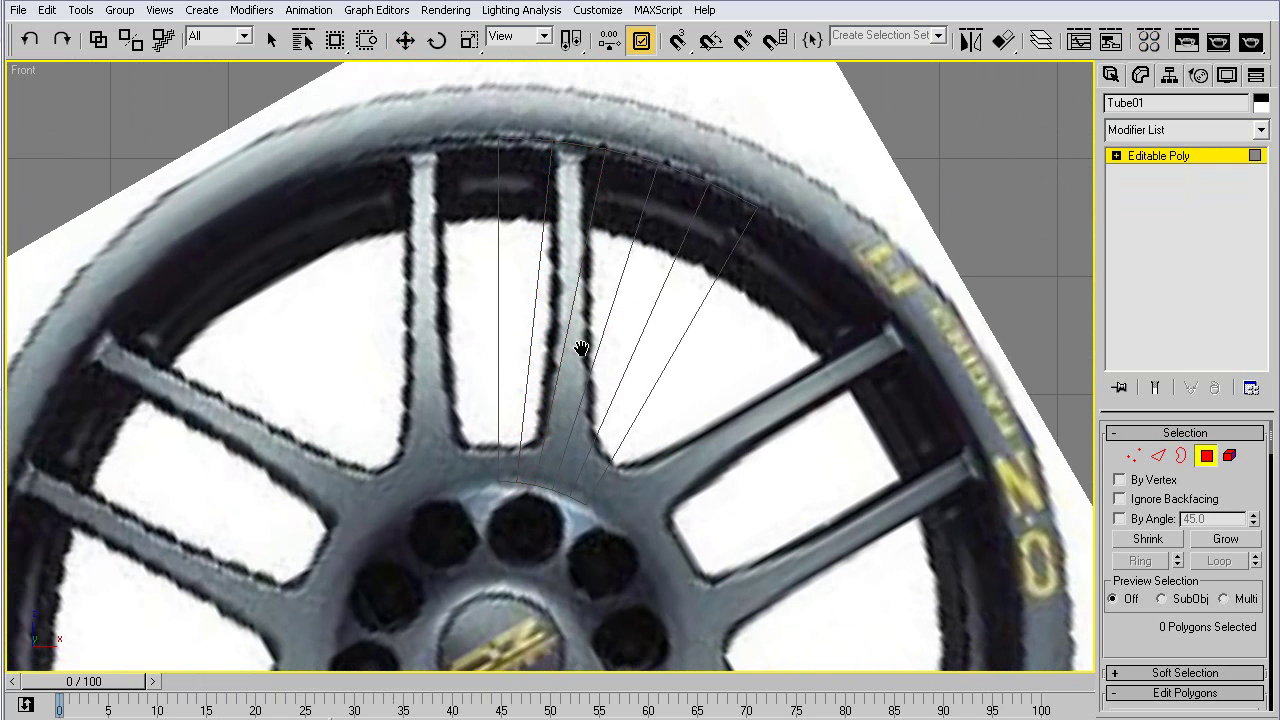
- Cut an edge across the wedge's first two segments, following the inner end of the opening between the spokes
scroll(750, 272, "up", 2)
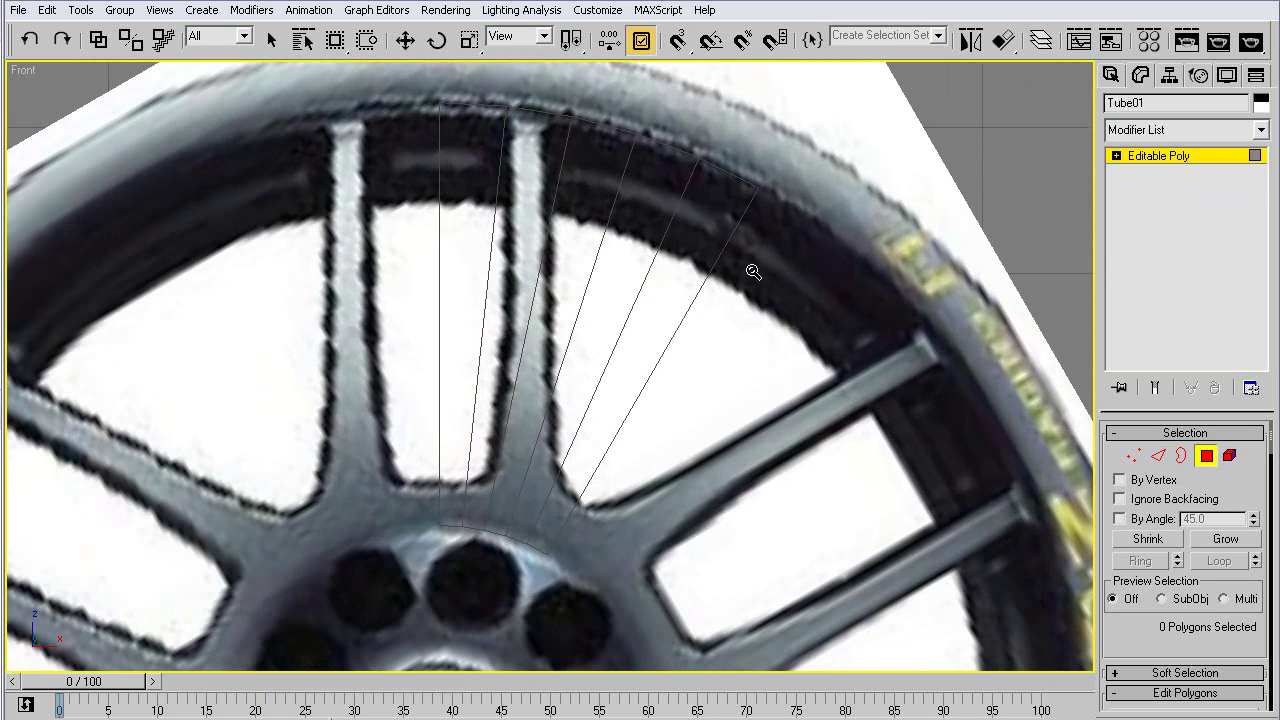
left_click(439, 489)
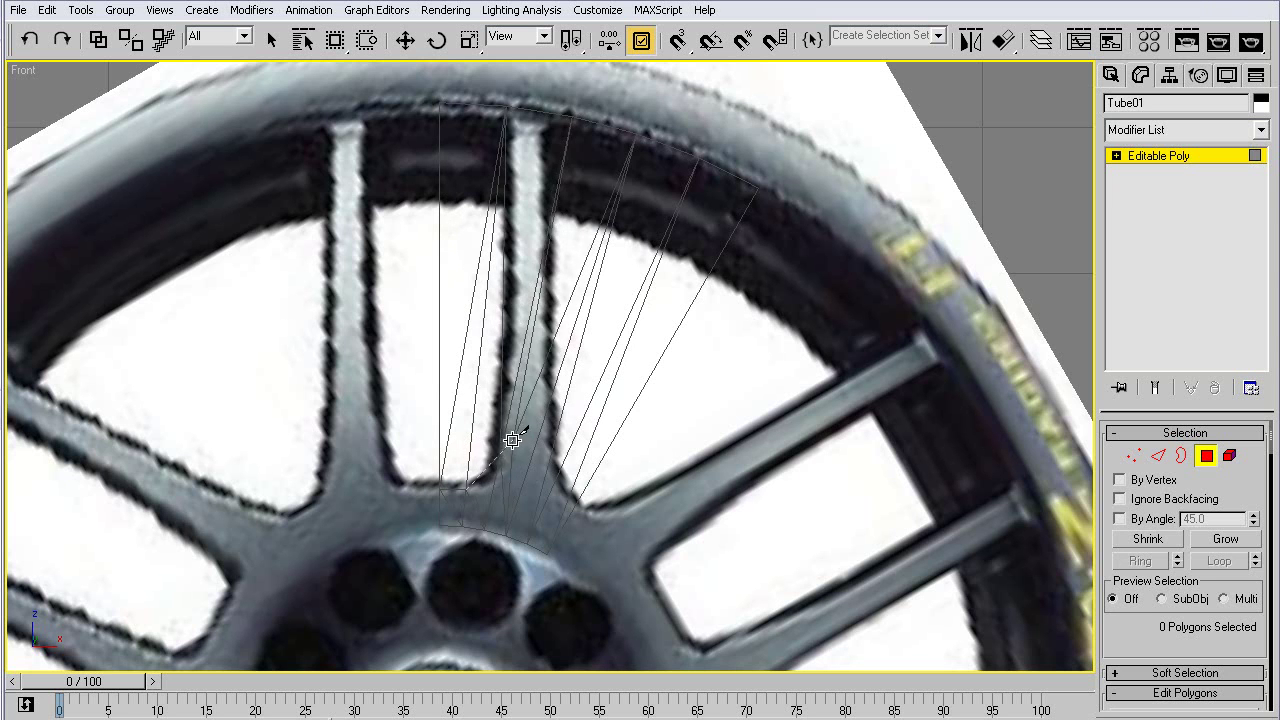
right_click(697, 306)
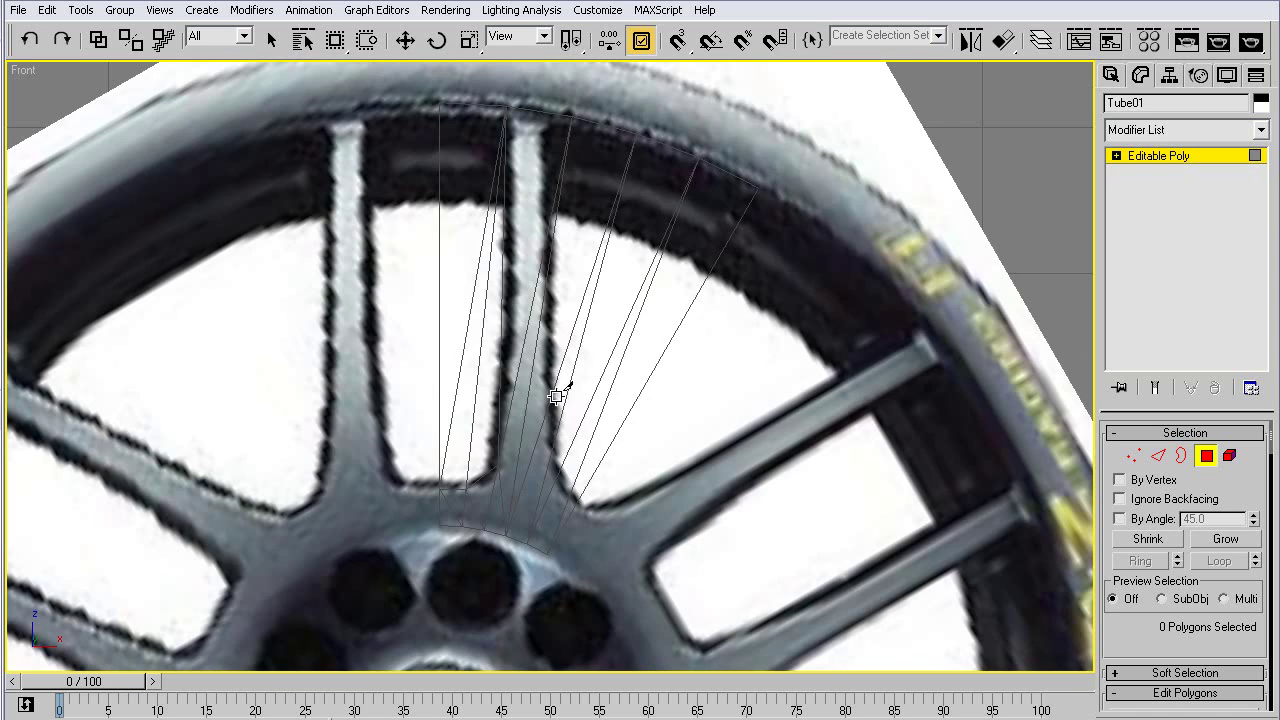
- Cut a slanted edge across the wedge's last segment where the spoke's outer side meets the hub
key("w")
key("F3")
key("alt+c")
key("F3")
left_click(574, 507)
left_click(557, 485)
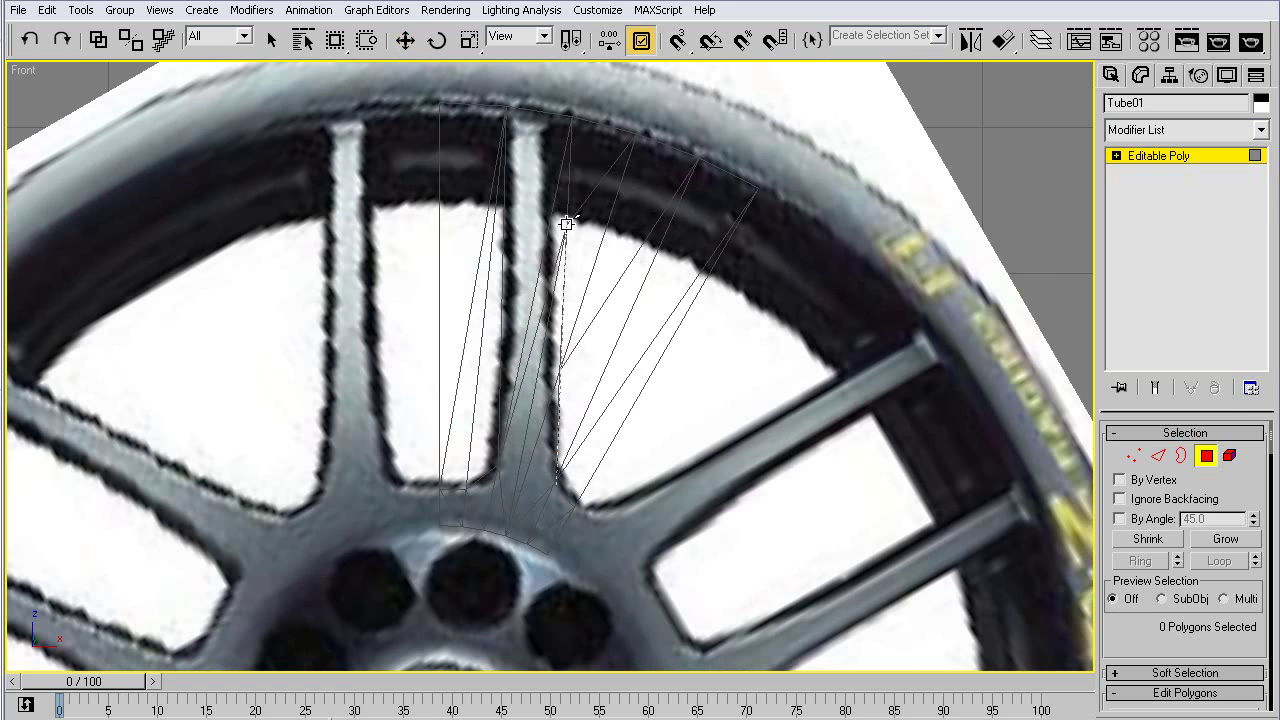
key("F3")
right_click(604, 209)
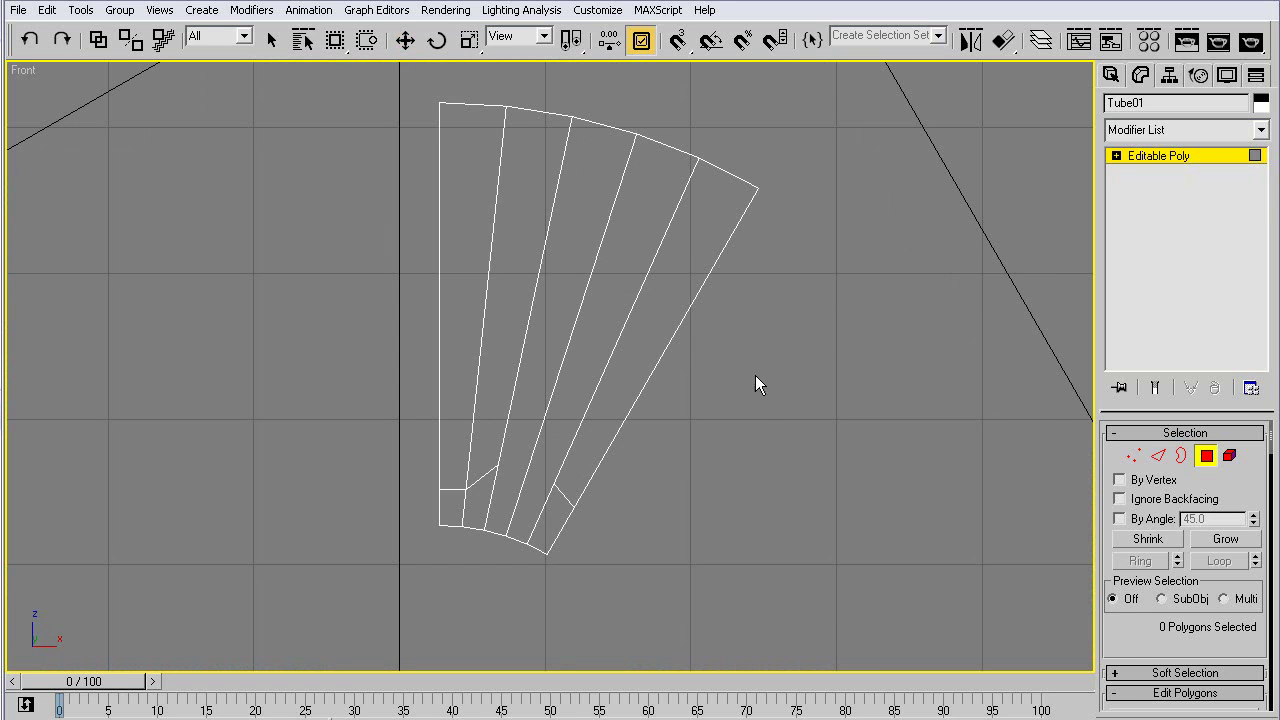
- Cut across the wedge's two middle segments to join the existing cuts along the base of the spoke
key("w")
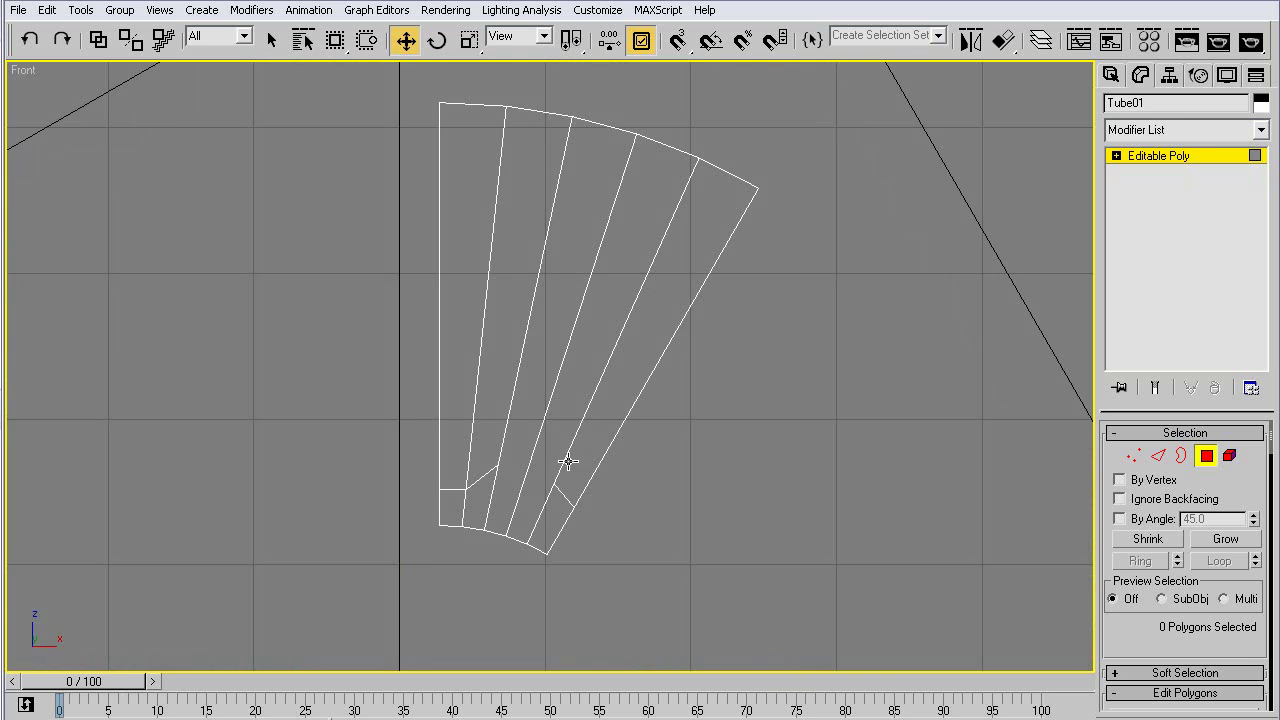
key("alt+c")
left_click(554, 485)
left_click(494, 464)
key("w")
key("alt+c")
key("F3")
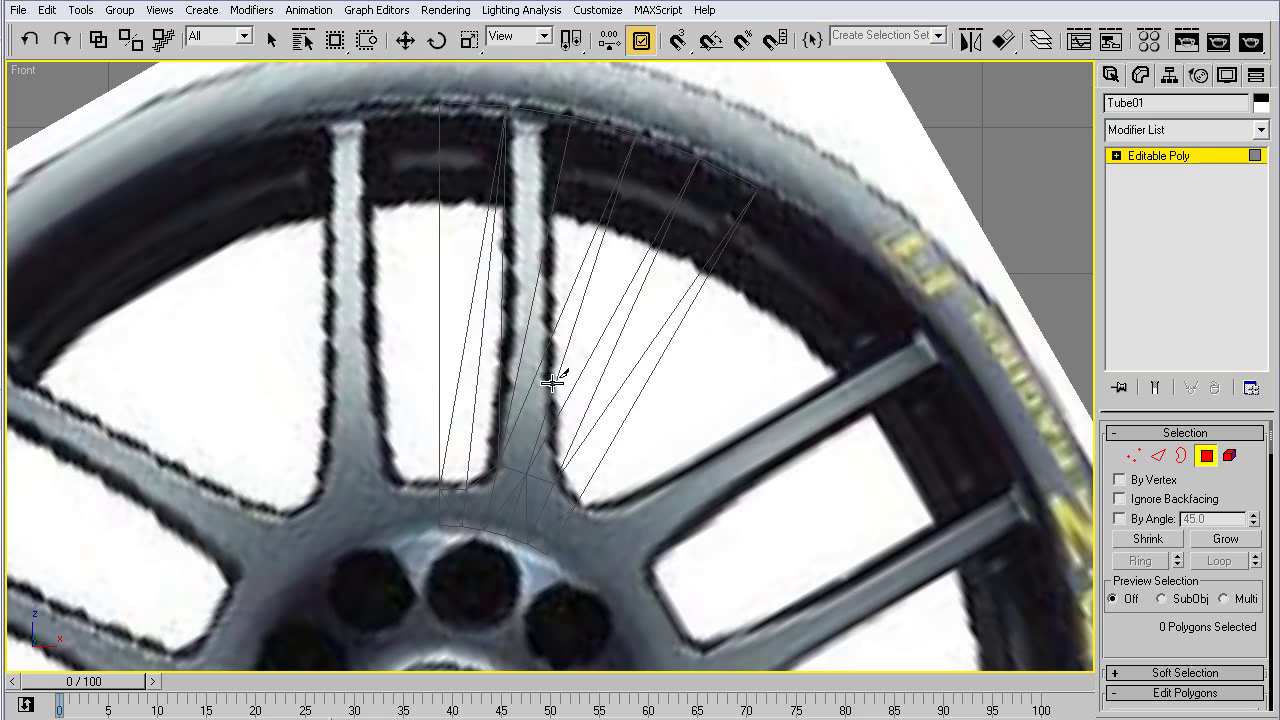
key("F3")
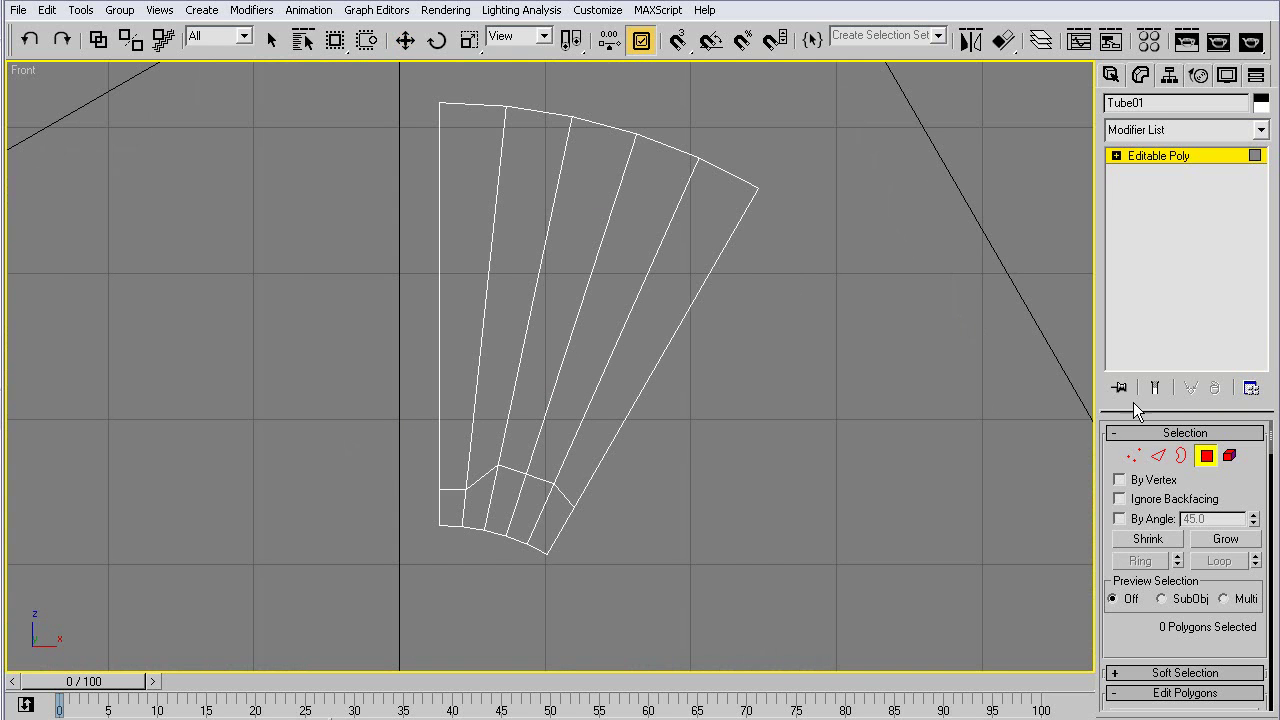
- Move the wedge's outer vertices beyond the spoke inward to the spoke's tip on the reference image
left_click(1131, 457)
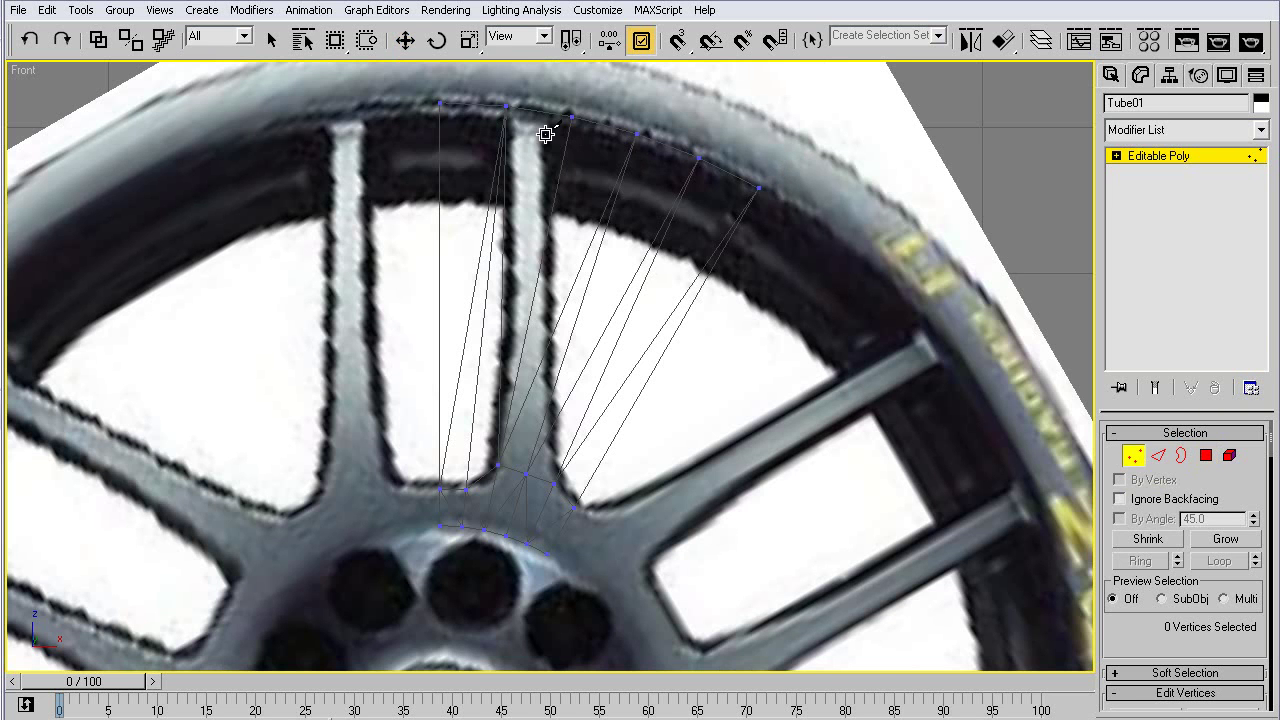
key("w")
left_click(572, 118)
left_click_drag(593, 101, 547, 90)
left_click(638, 133)
left_click_drag(658, 114, 565, 88)
left_click_drag(613, 199, 577, 94)
left_click(759, 188)
left_click_drag(758, 188, 549, 108)
left_click(545, 107)
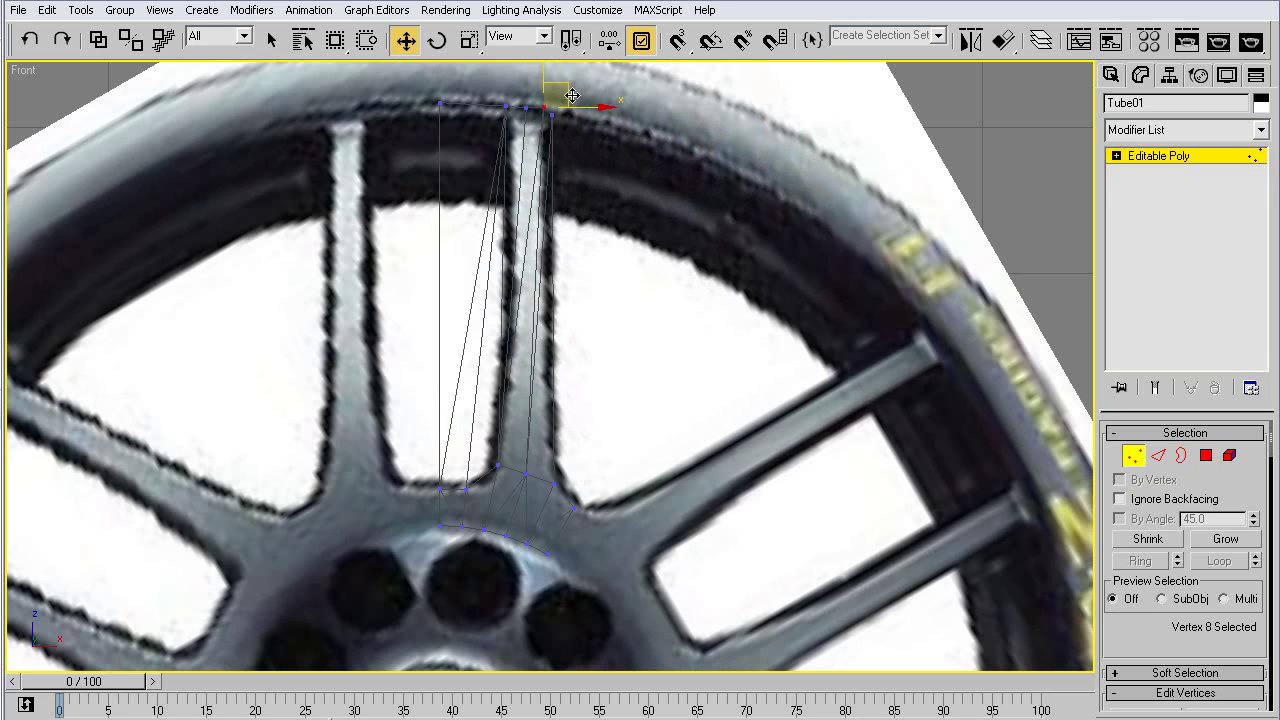
- Delete the wedge faces on both sides of the spoke and align its three end vertices with the spoke's tip
left_click_drag(360, 197, 527, 108)
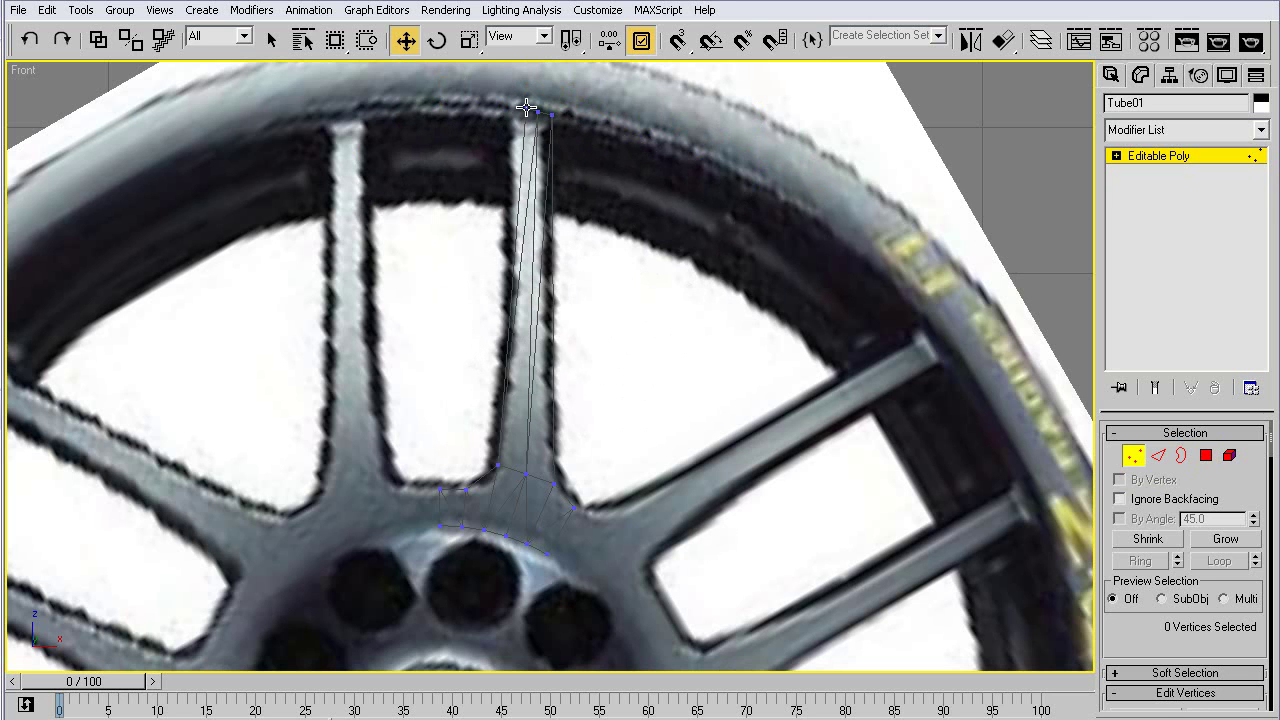
left_click(526, 107)
left_click_drag(555, 98, 539, 98)
key("F3")
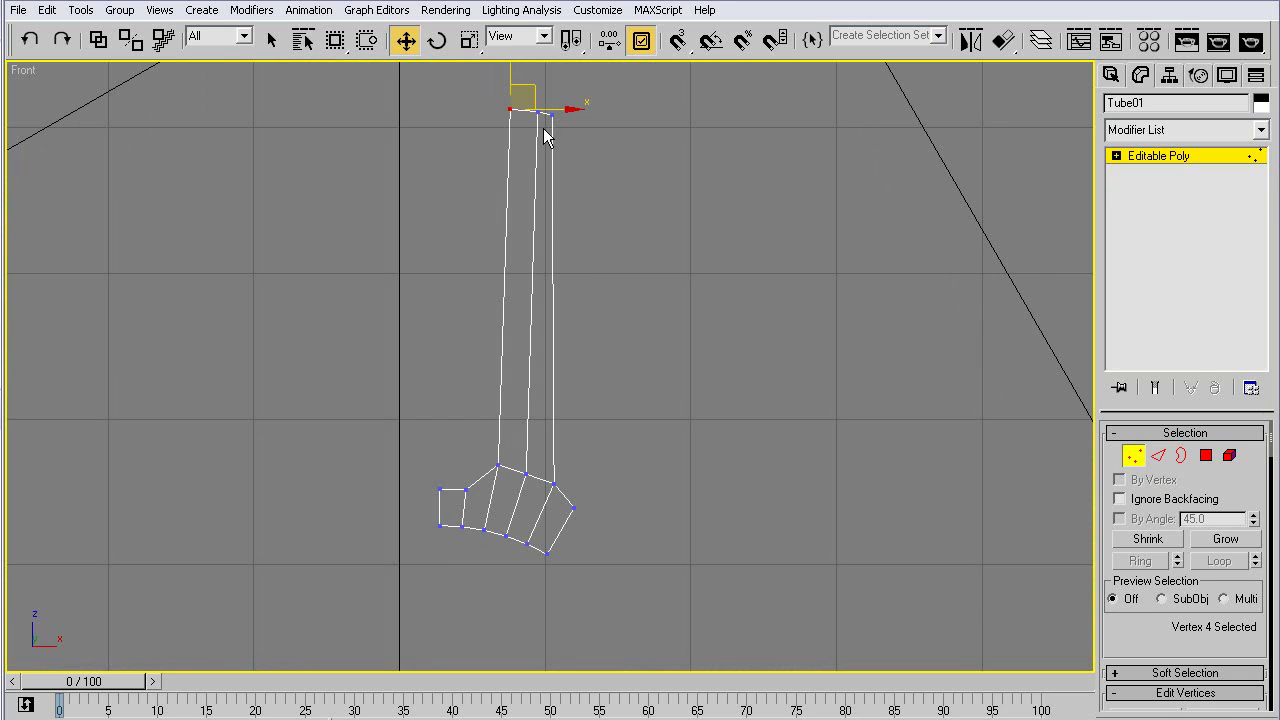
left_click(540, 111)
key("F3")
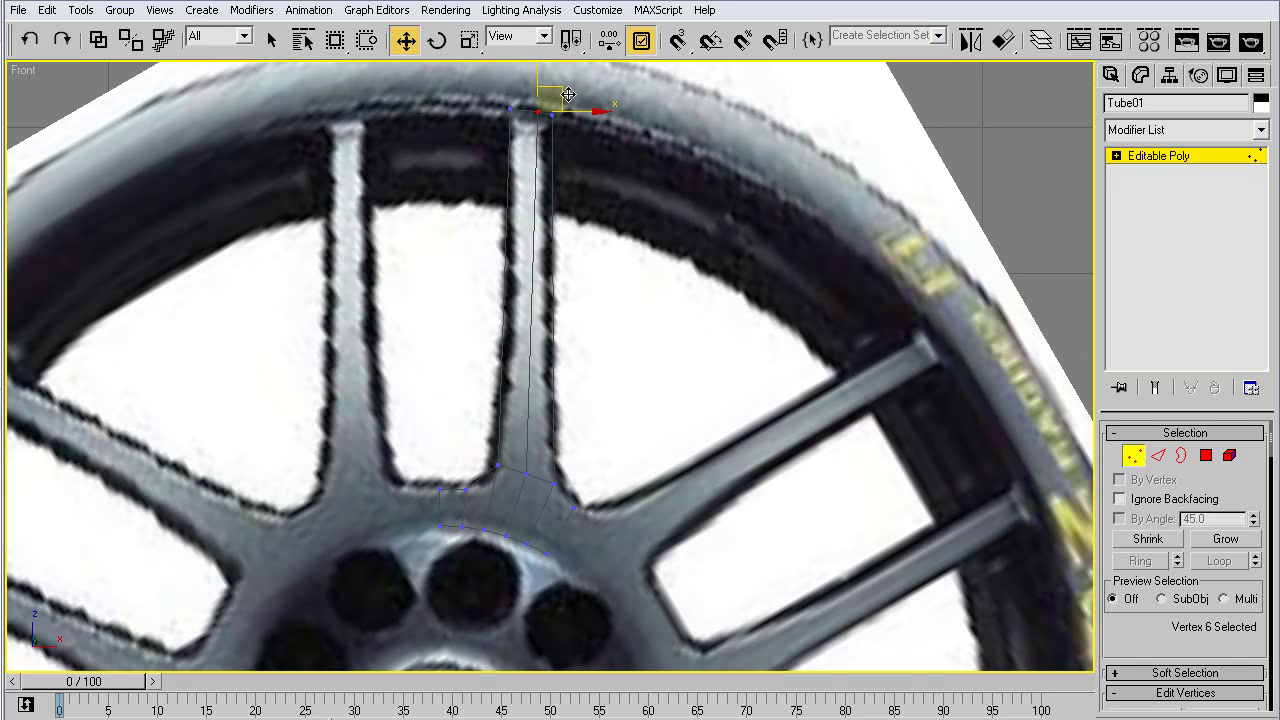
mouse_move(568, 97)
left_mouse_down()
mouse_move(543, 107)
mouse_move(569, 101)
left_mouse_up()
key("F3")
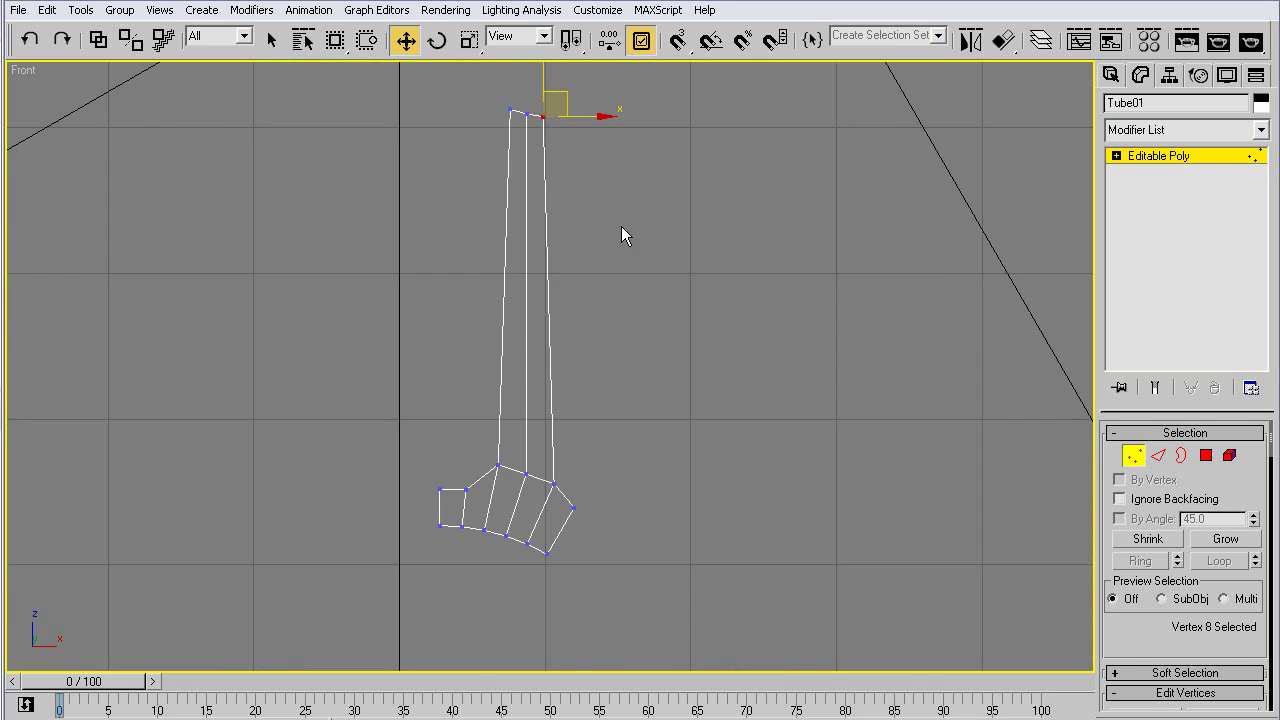
- Connect the spoke's lengthwise edges with a cross edge at mid-length and scale it narrower along X
key("2")
left_click_drag(654, 261, 371, 334)
key("ctrl+shift+e")
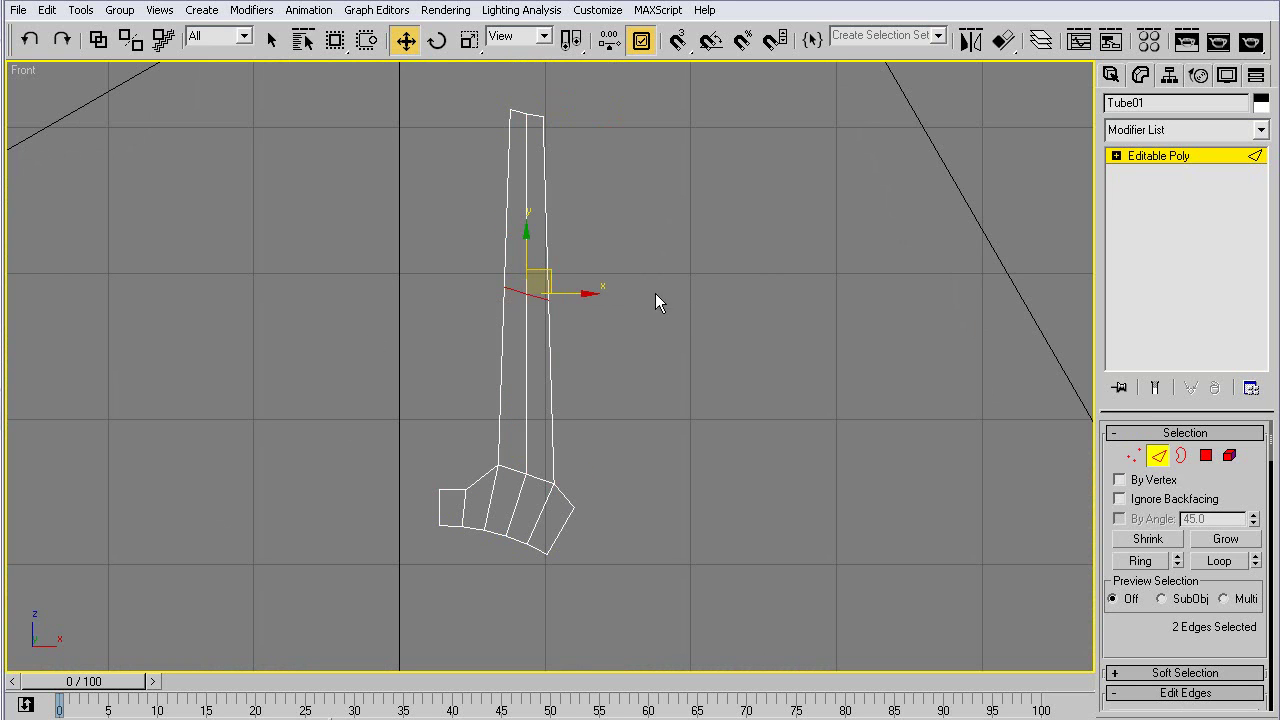
key("r")
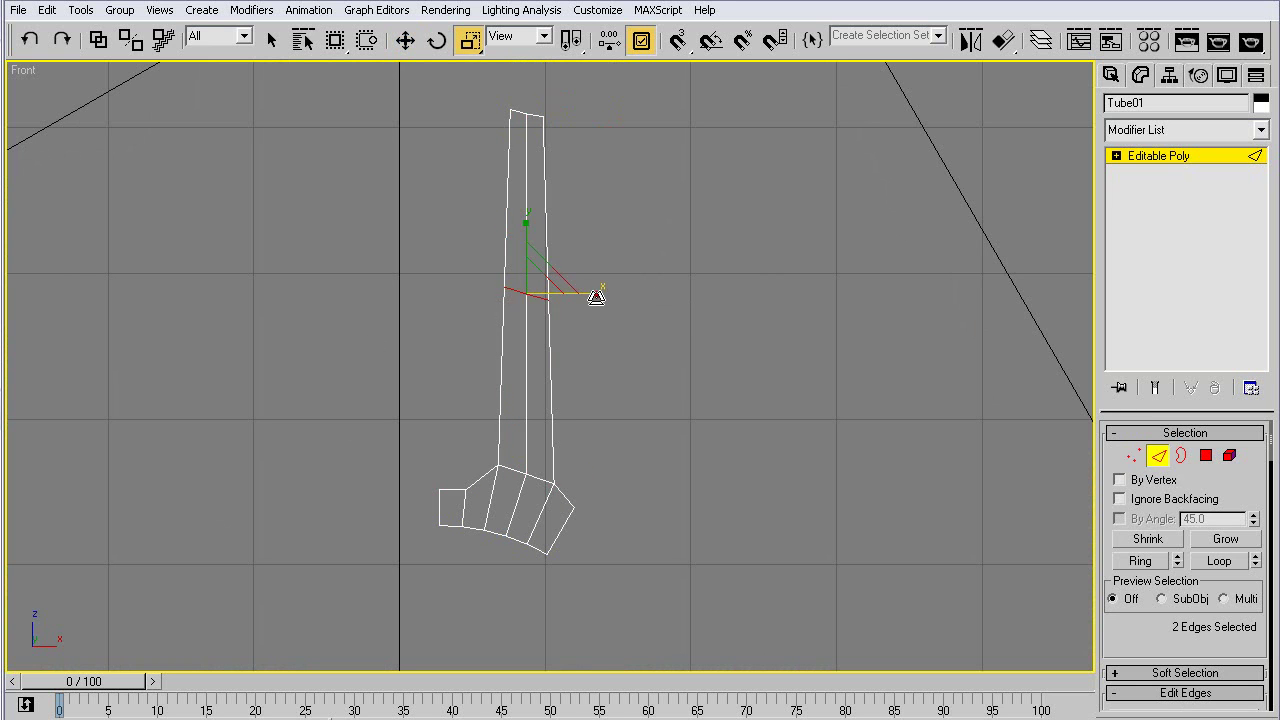
left_click(596, 336)
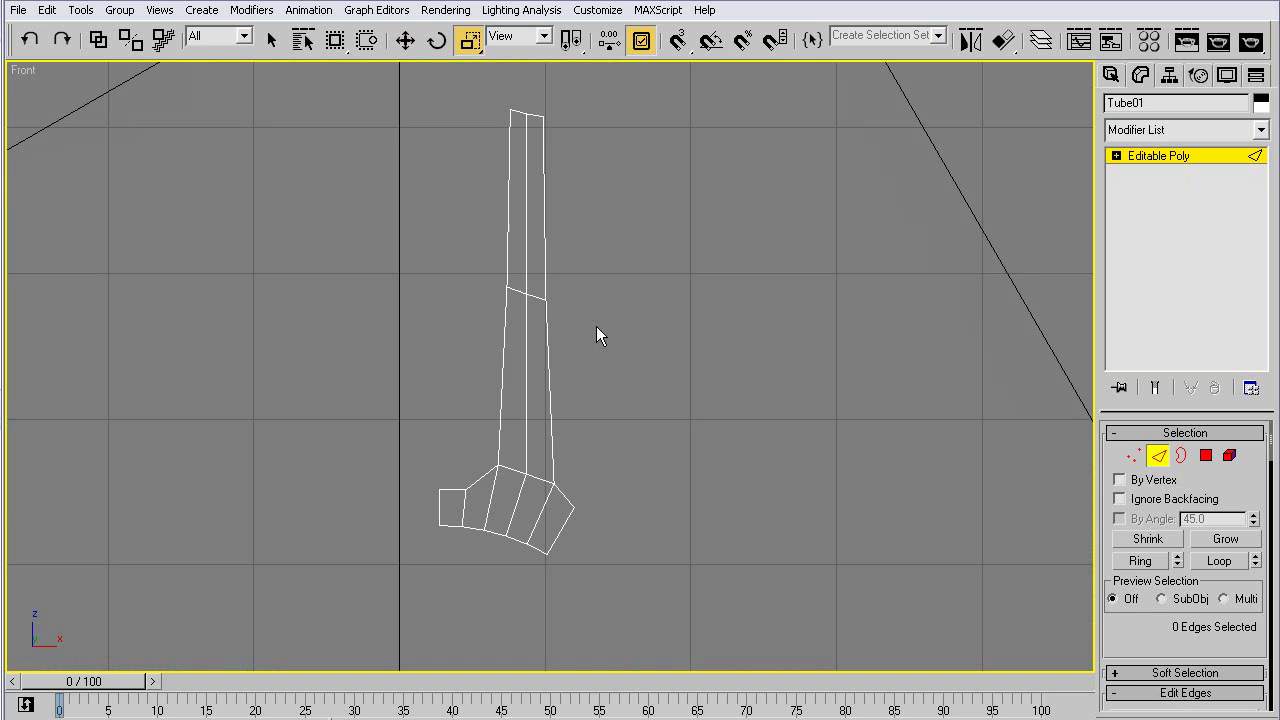
- Add a Symmetry modifier to mirror the spoke along X, and compare the pair with the wheel reference
left_click(1150, 161)
left_click(1150, 124)
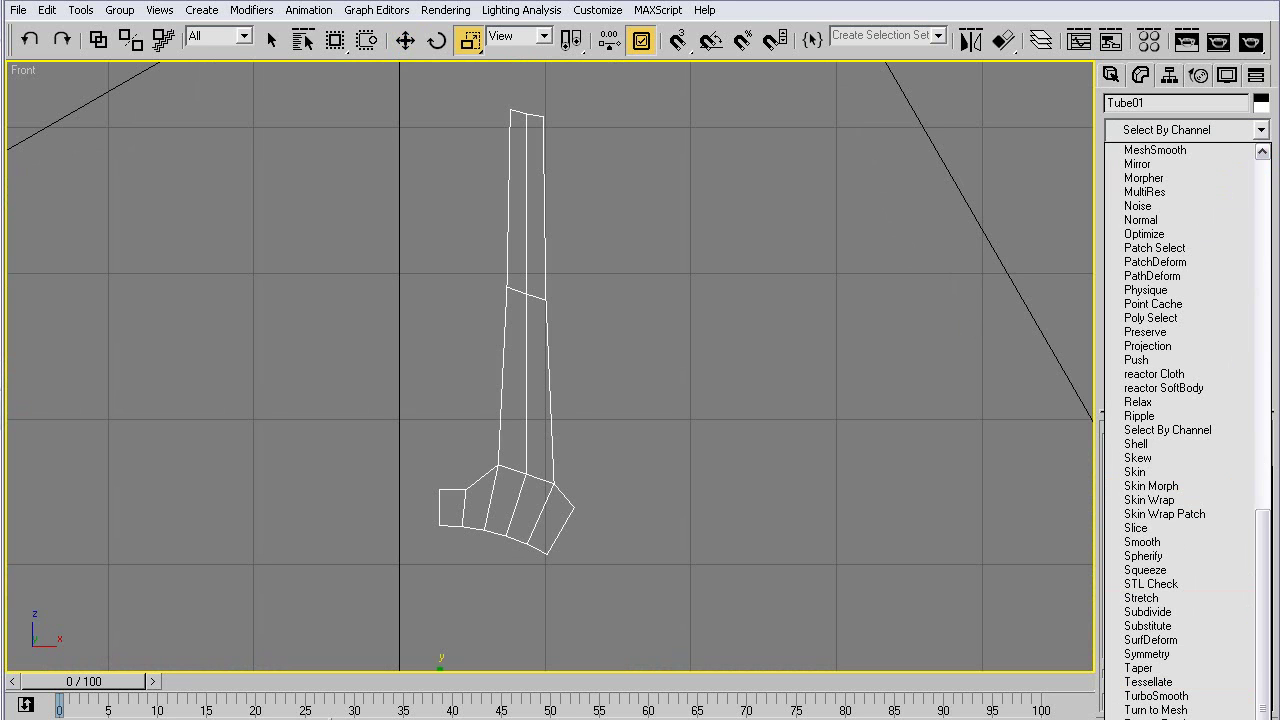
left_click(1146, 654)
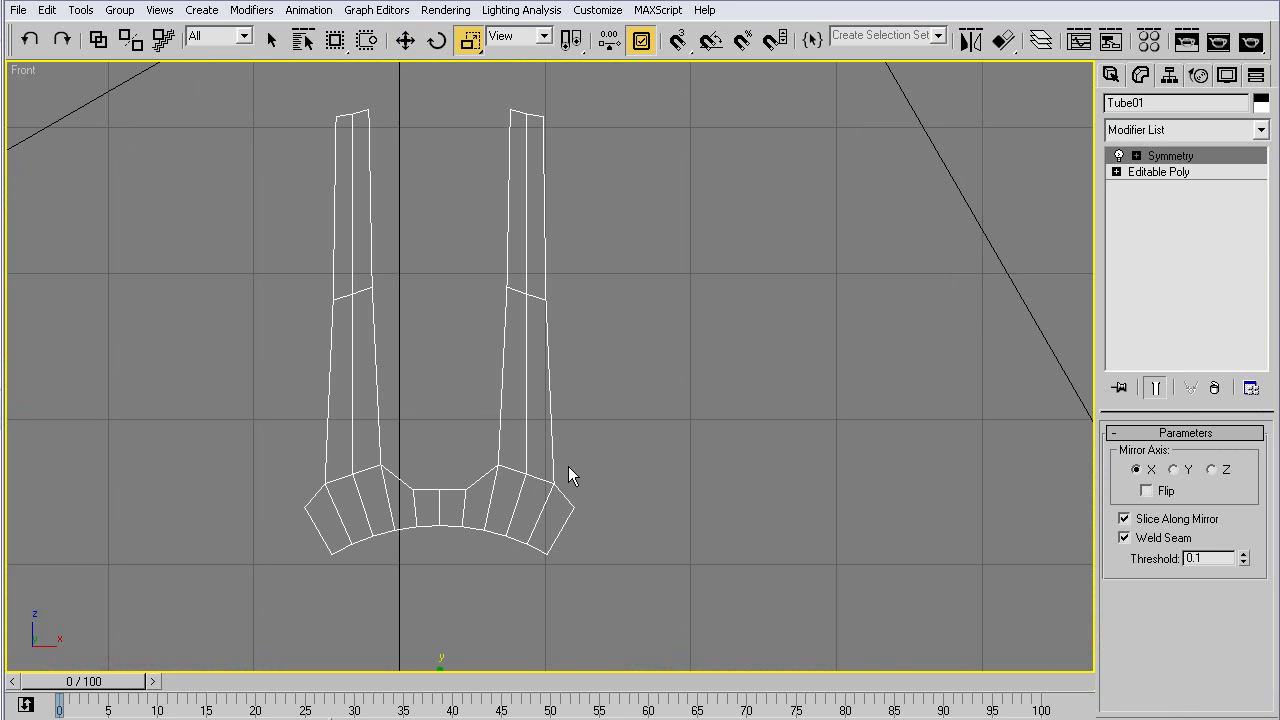
scroll(507, 384, "down", 4)
middle_click_drag(513, 594, 537, 443)
scroll(480, 357, "down", 1)
middle_click_drag(483, 357, 497, 423)
key("F3")
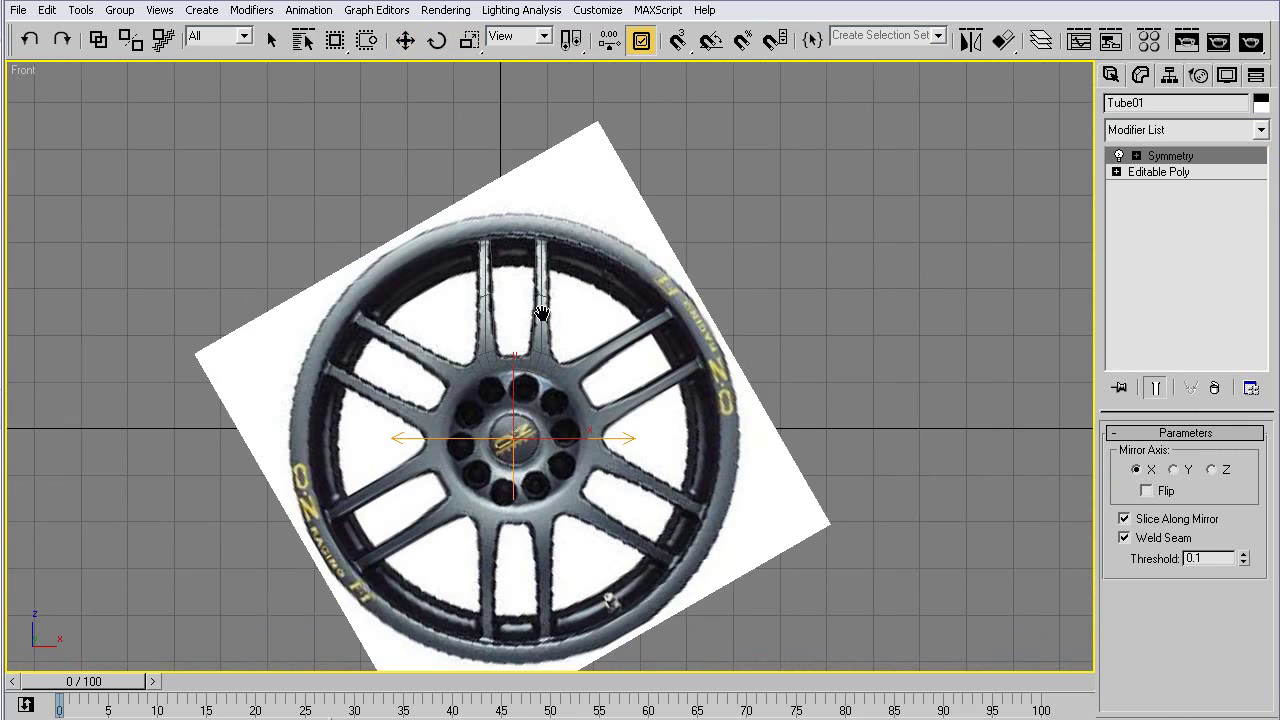
middle_click_drag(518, 340, 523, 251, "ctrl+alt")
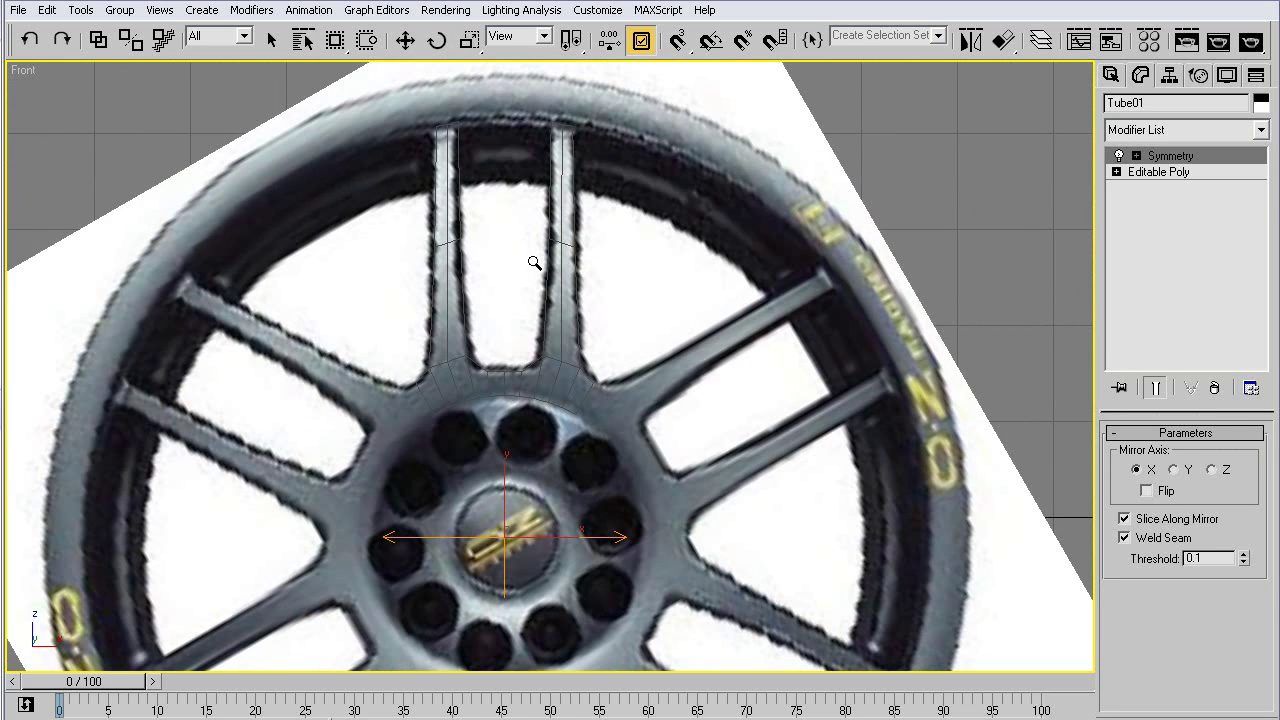
key("F3")
- Array the spoke pair as 6 instances over a total Z rotation of 360 degrees, and check them against the reference
scroll(506, 329, "down", 2)
middle_click_drag(539, 547, 503, 391)
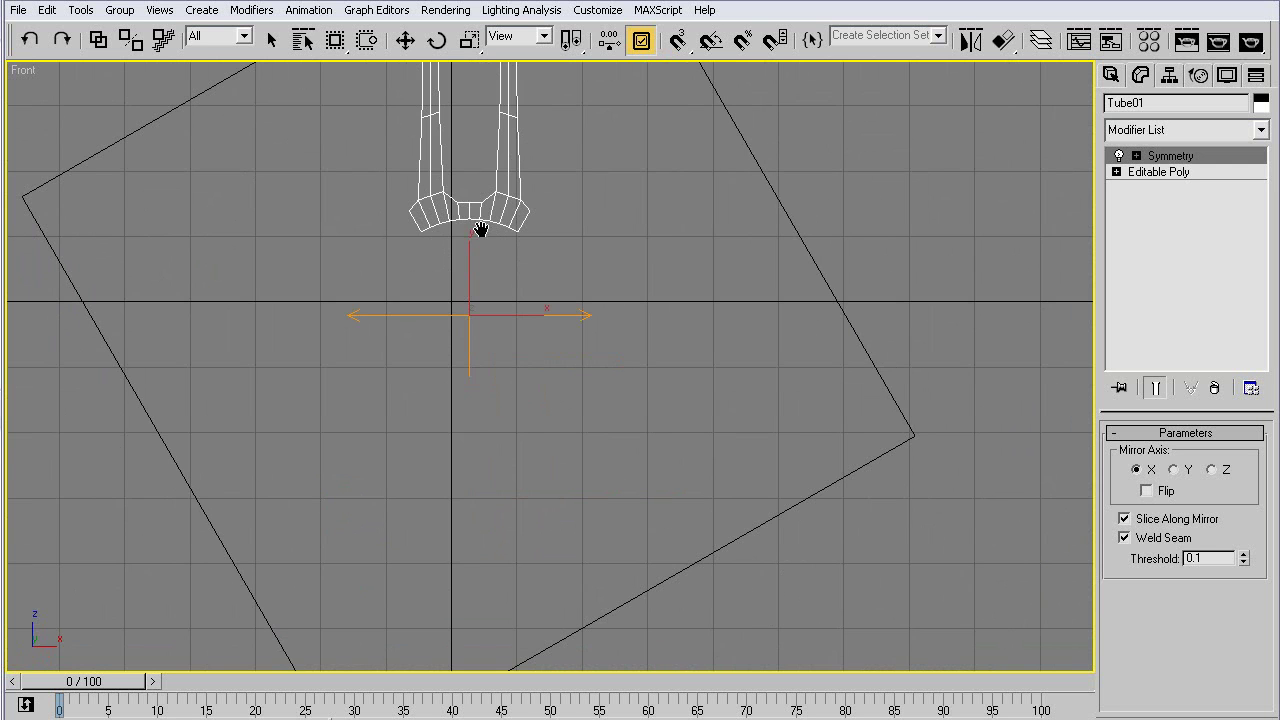
middle_click_drag(481, 224, 480, 329)
left_click(80, 10)
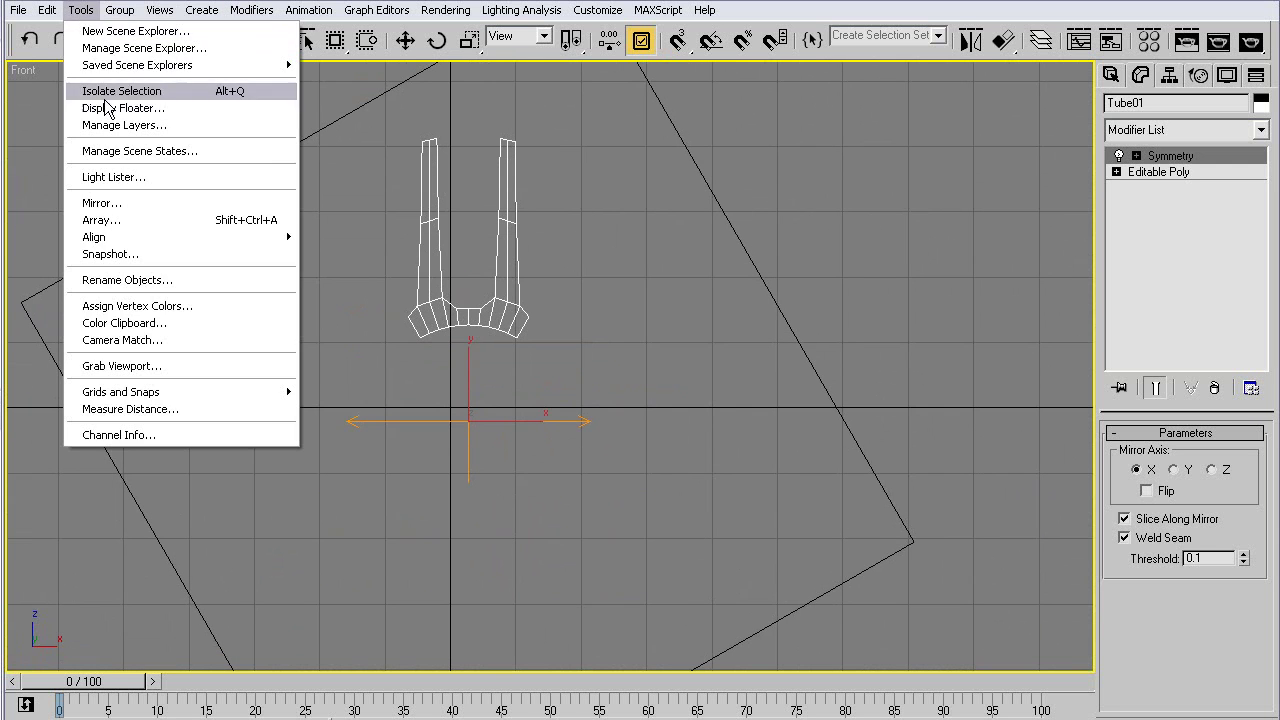
left_click(82, 220)
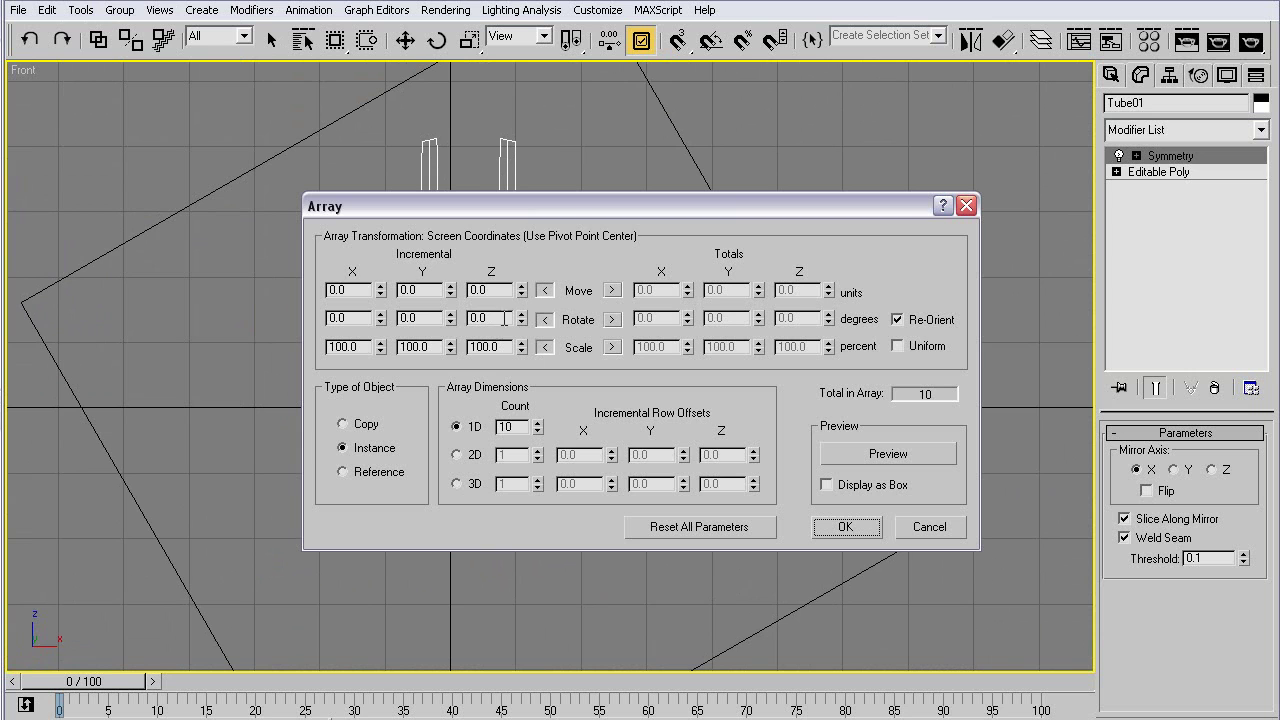
left_click(543, 434)
left_click(543, 434)
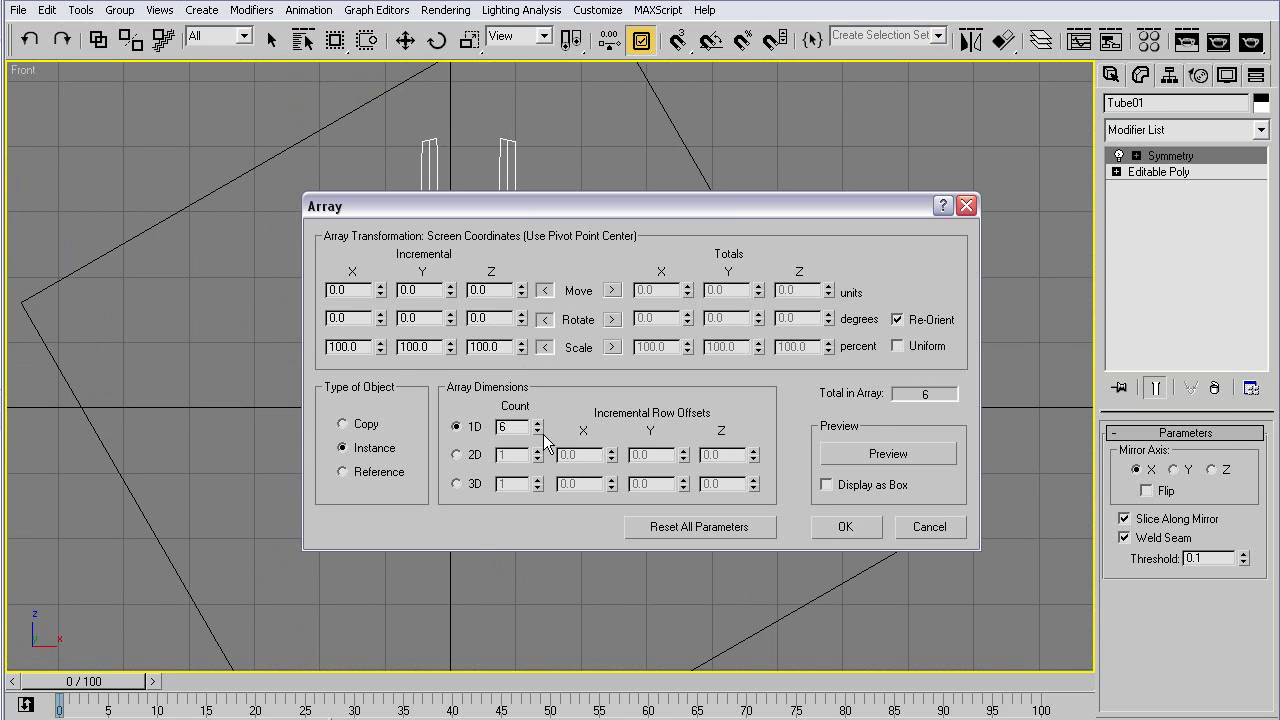
left_click(609, 319)
type("360")
key("Return")
left_click(497, 427)
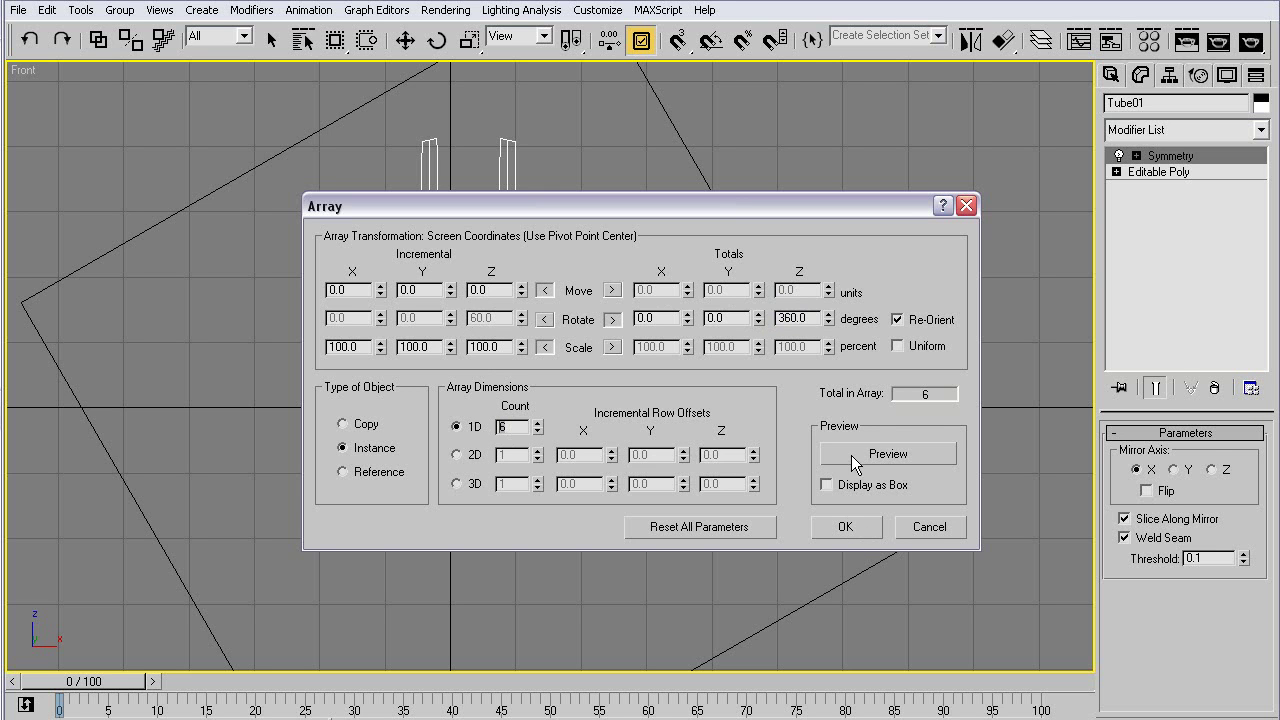
left_click(850, 527)
key("F3")
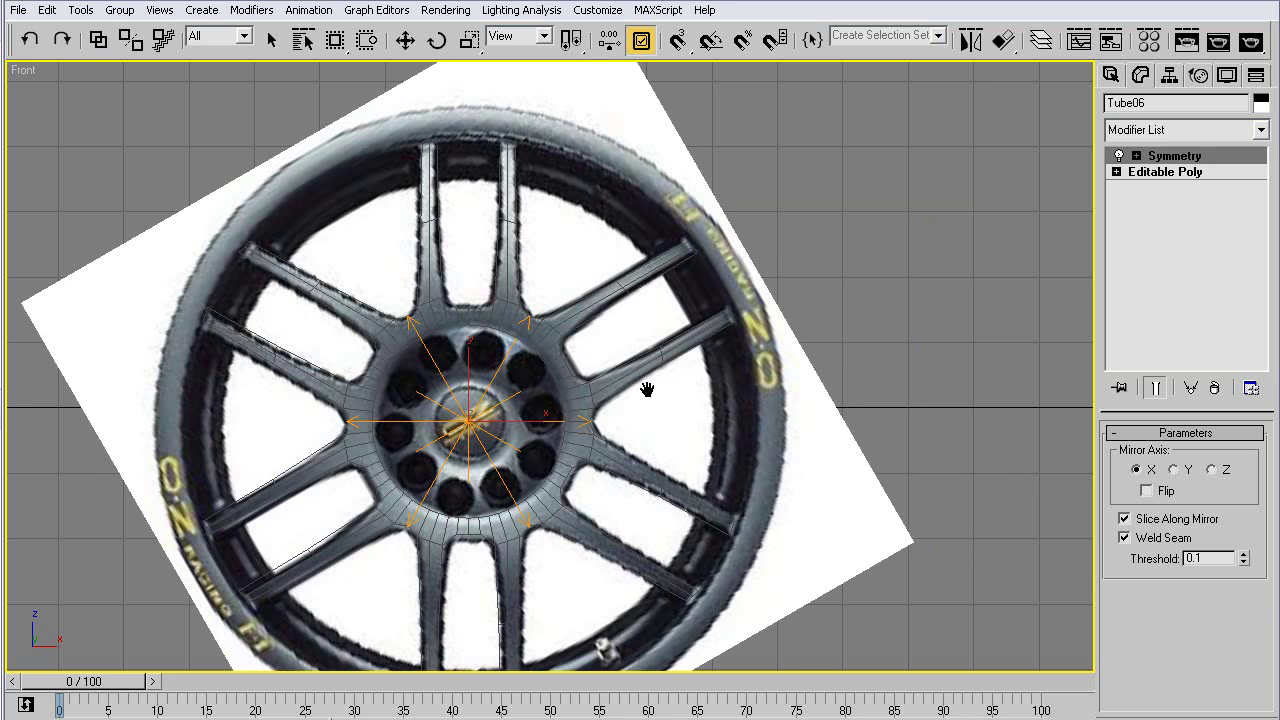
- Select the original top spoke and open its Editable Poly for edge editing below the Symmetry modifier
key("F3")
scroll(494, 314, "up", 3)
key("r")
left_click(566, 200)
left_click(1145, 178)
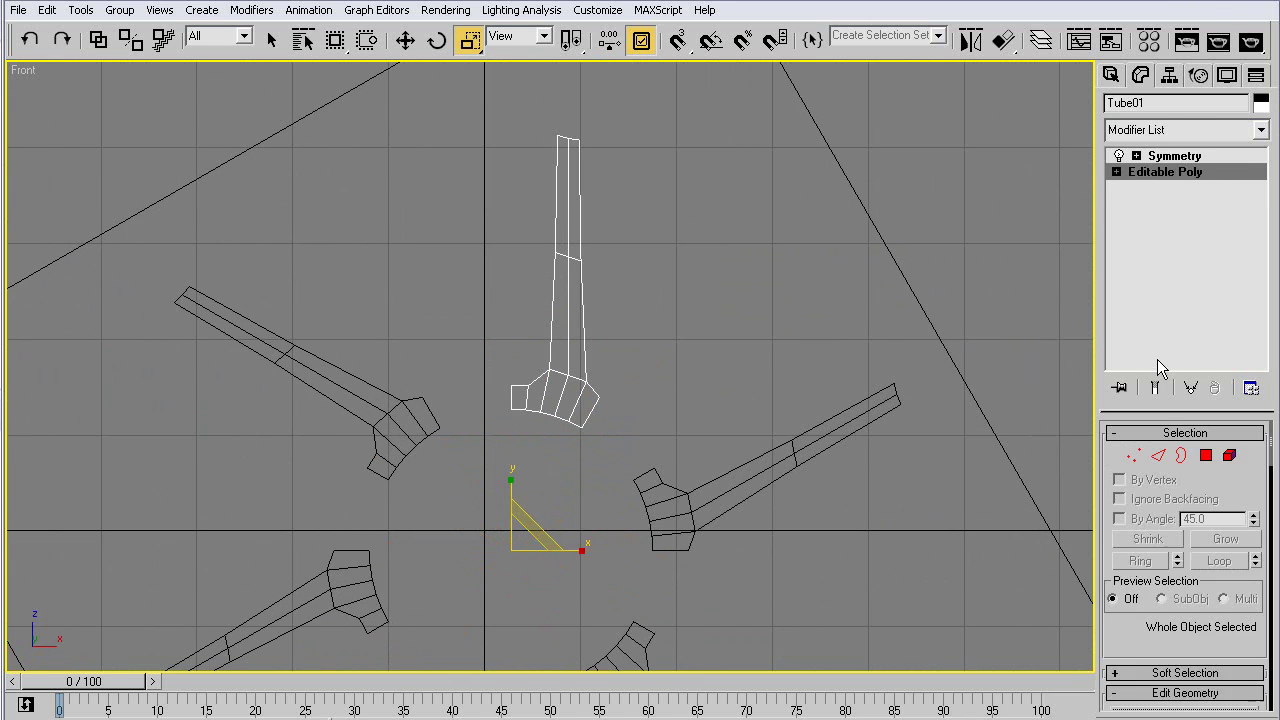
left_click(1157, 455)
middle_click_drag(624, 125, 573, 280)
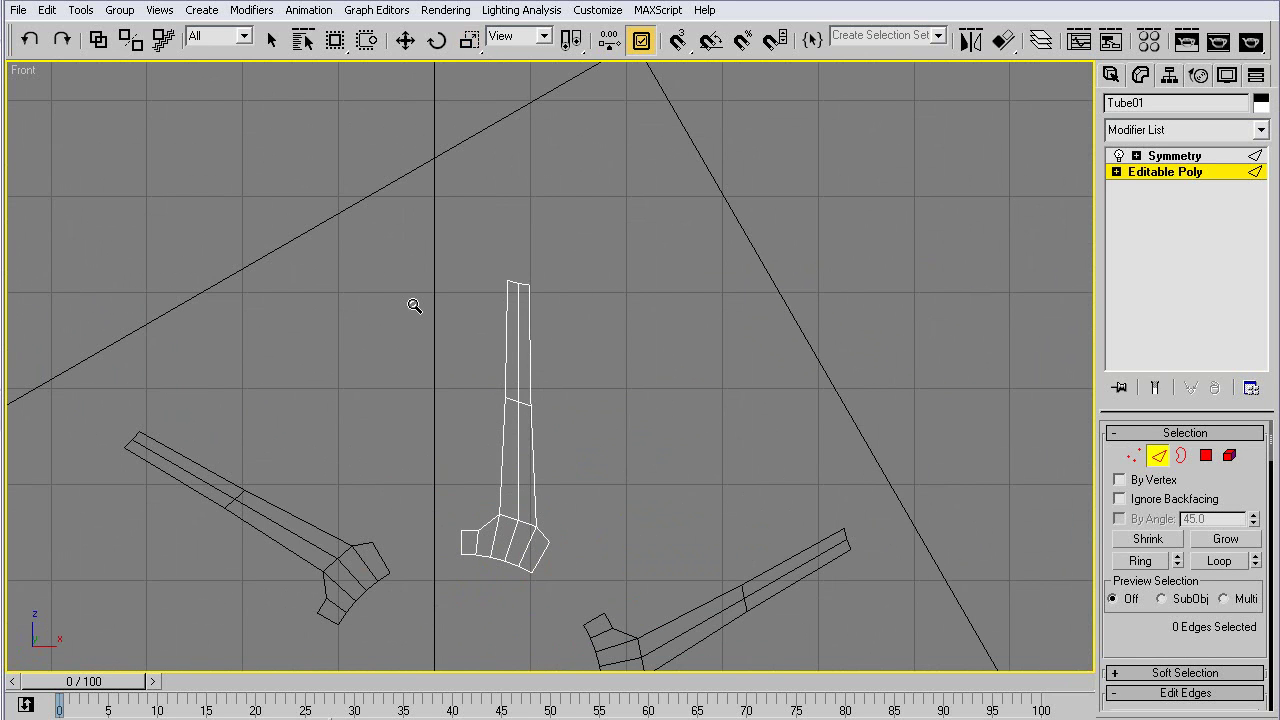
- Extend the spoke's outer end edges outward onto the rim to add a short row of polygons
left_click_drag(414, 306, 560, 262)
key("F3")
middle_click_drag(464, 292, 498, 222, "ctrl+alt")
left_click_drag(500, 340, 574, 352, "alt")
key("w")
left_click_drag(540, 231, 531, 210)
scroll(520, 250, "up", 3)
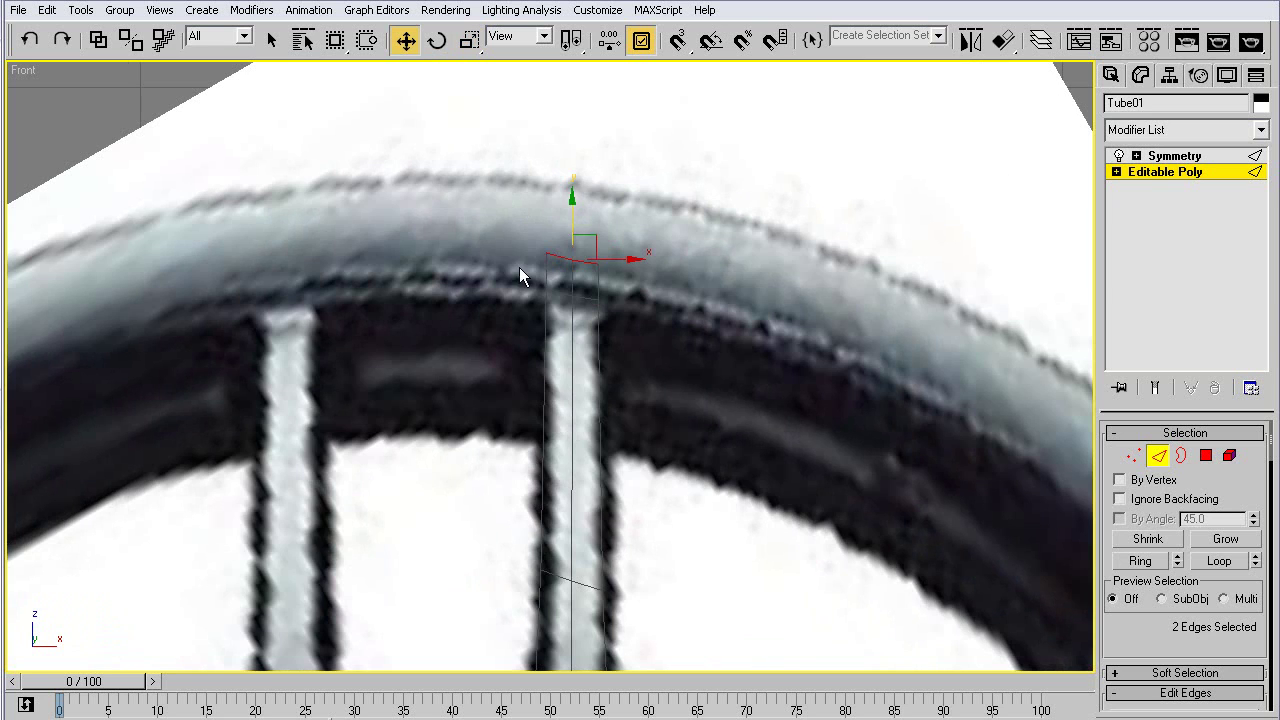
- Extend the new row's inner side edge to the mirror line and raise it to the rim's curve, showing the mirrored result
left_click(575, 277)
left_click(424, 288)
left_click_drag(424, 288, 450, 288, "shift")
left_click(1155, 387)
key("F3")
left_click_drag(462, 274, 476, 303)
key("F3")
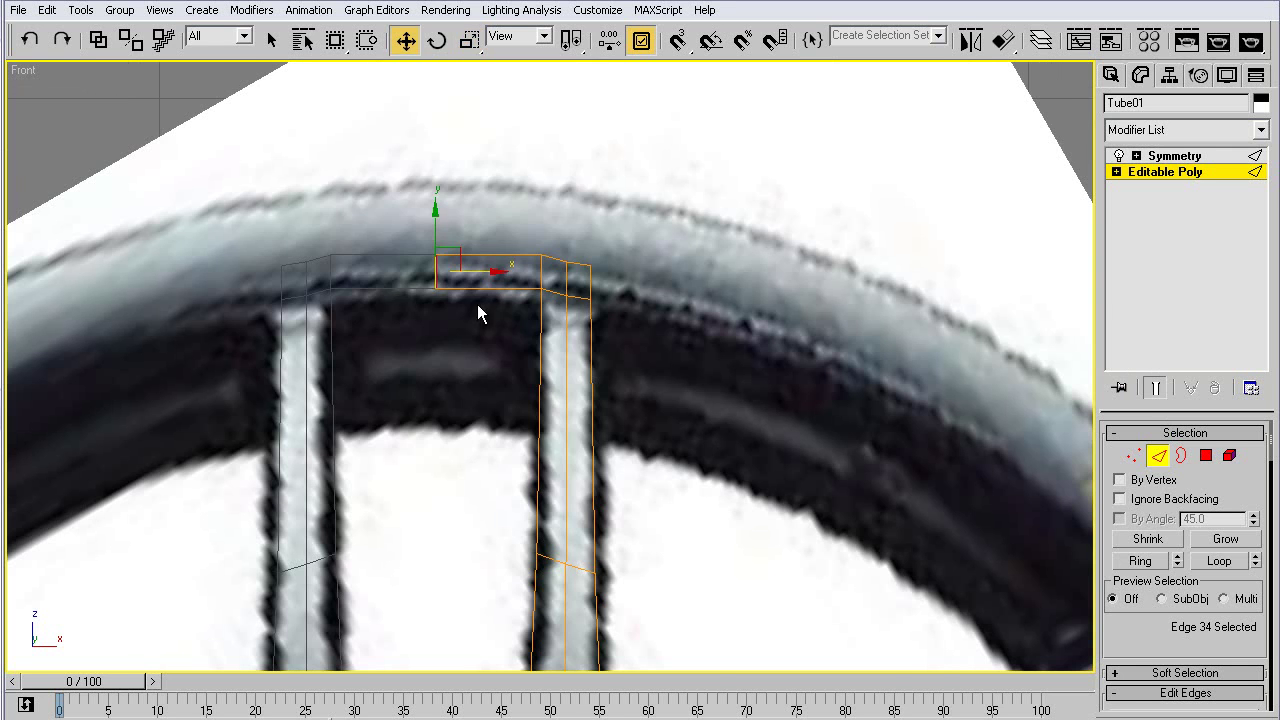
right_click(425, 233)
left_click(443, 255)
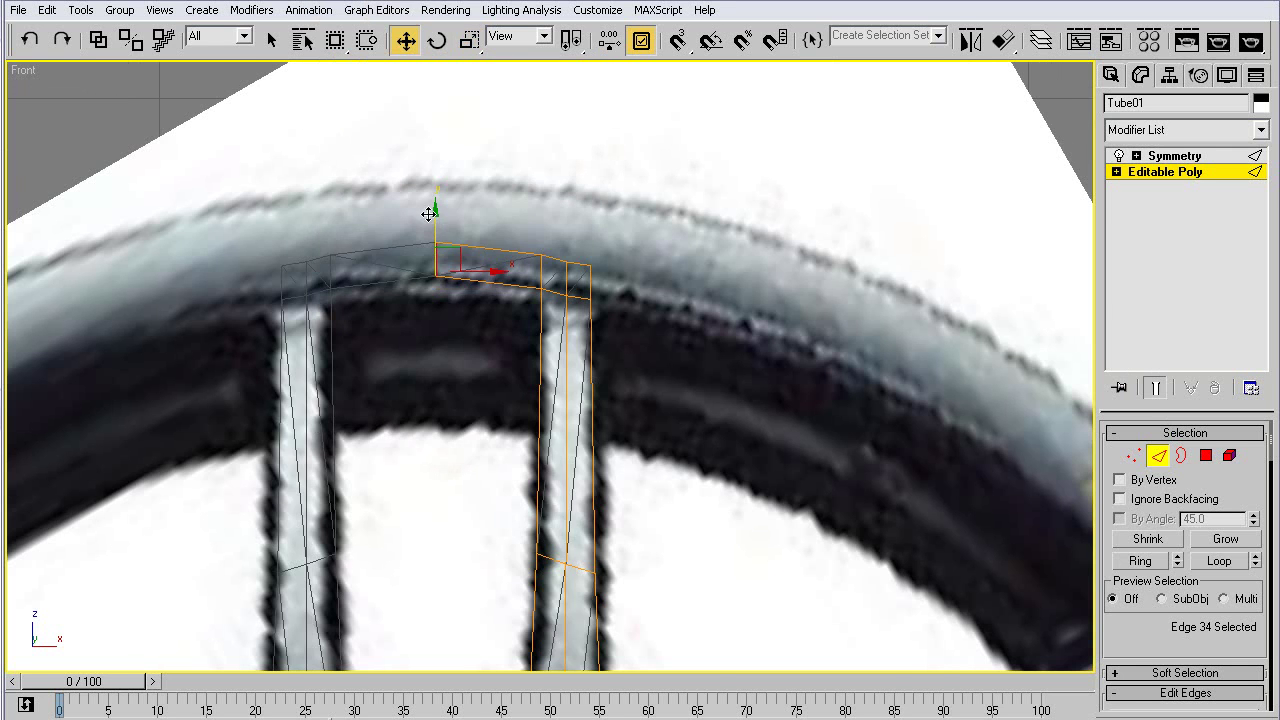
- Extend the row's outer side edge along the rim toward the neighbouring spoke pair
scroll(450, 200, "down", 6)
middle_click_drag(466, 160, 413, 278)
scroll(387, 203, "up", 3)
left_click(369, 191)
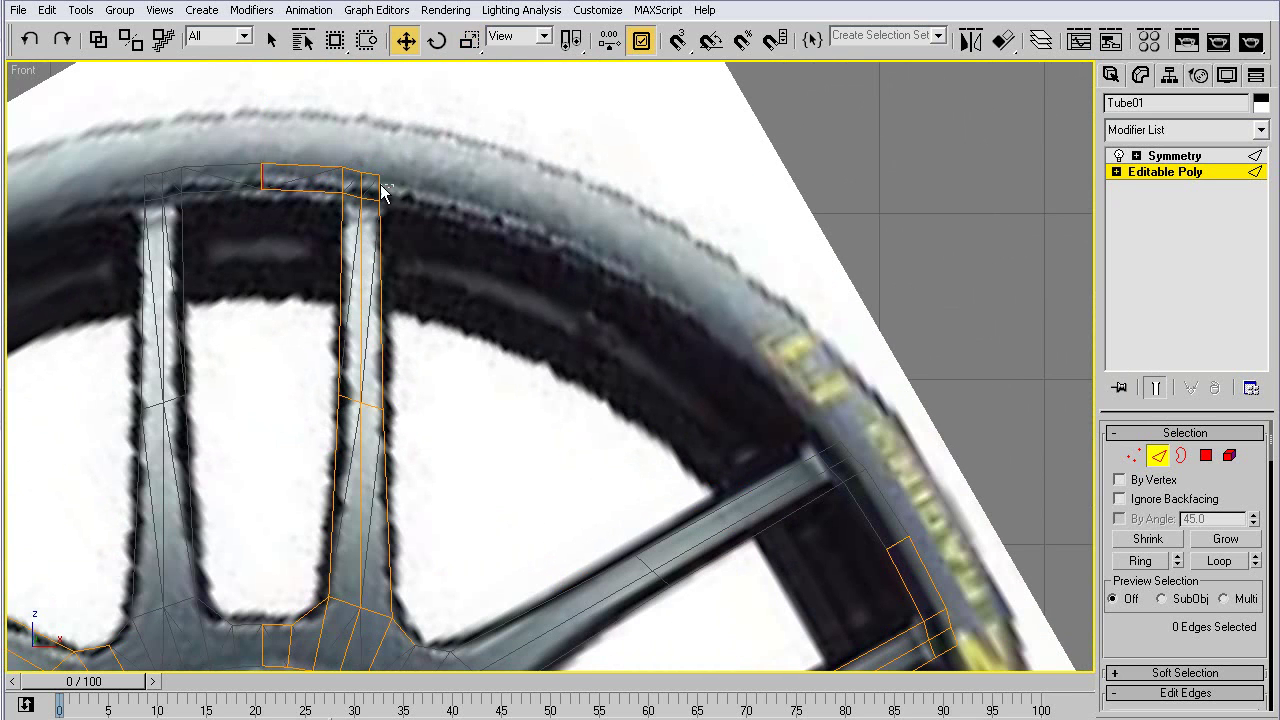
left_click(370, 188)
left_click_drag(400, 177, 620, 256, "shift")
- Rotate the extended row's end edge with angle snap to follow the rim's curve and position it partway to the neighbouring spoke pair
scroll(620, 256, "up", 5)
key("e")
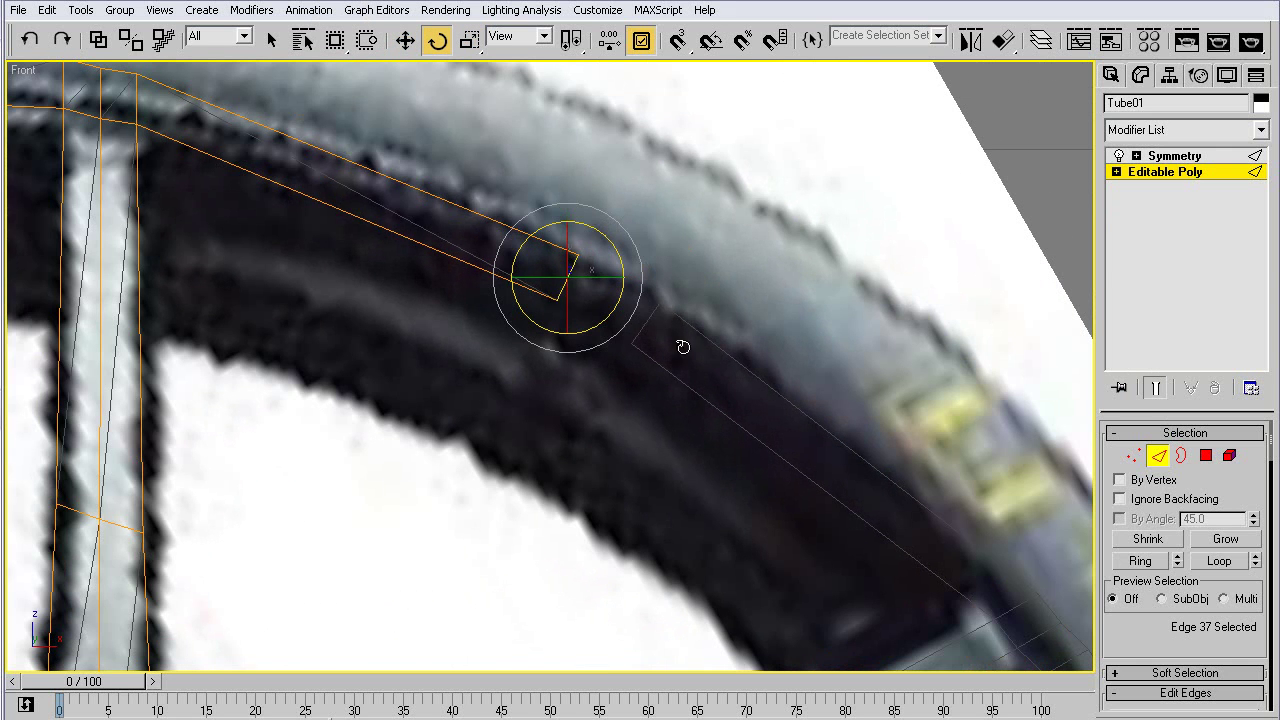
left_click_drag(677, 369, 629, 314)
key("a")
left_click_drag(602, 241, 654, 291)
key("w")
left_click_drag(592, 262, 635, 277)
- Move the row's intermediate edge outward toward the rim's curve and check the segment alignment in wireframe
left_click(378, 178)
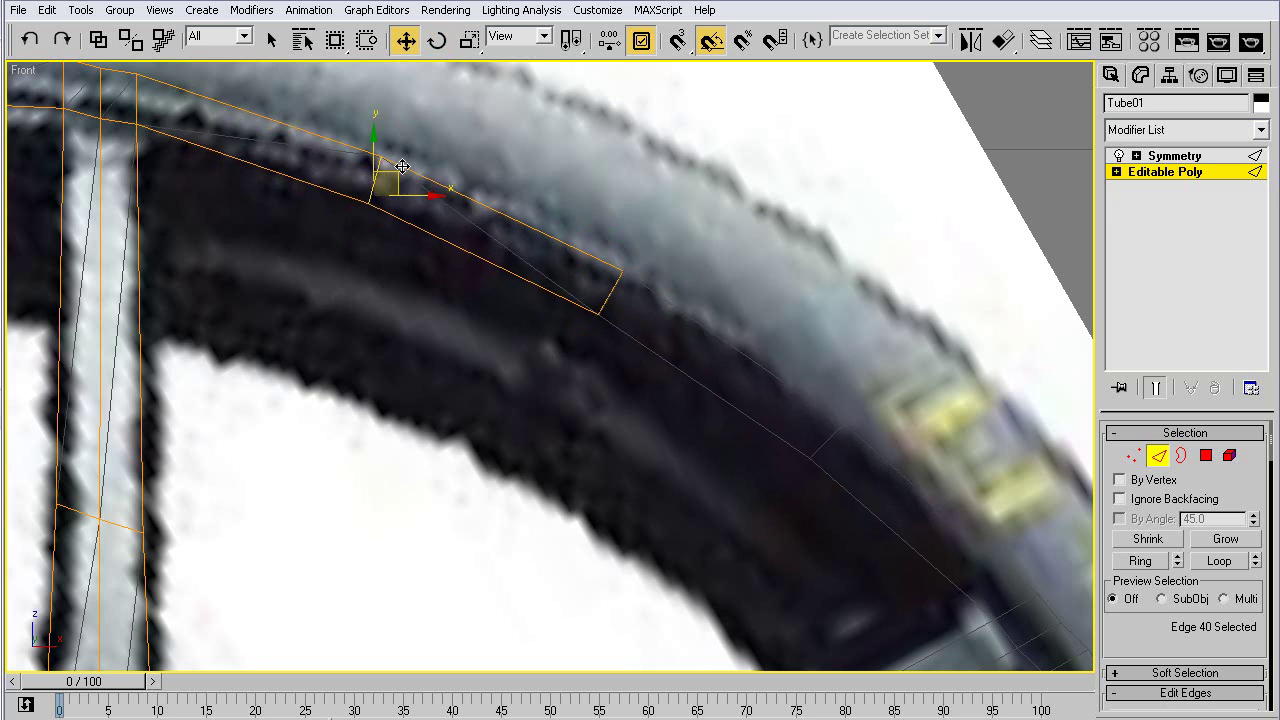
left_click_drag(402, 163, 411, 149)
key("e")
scroll(428, 130, "down", 6)
middle_click_drag(377, 284, 489, 283)
key("F3")
scroll(434, 243, "down", 5)
scroll(571, 179, "up", 5)
- Move the row's end vertices to meet the neighbouring copy's row and its intermediate vertices outward onto the rim's curve
key("1")
left_click_drag(627, 137, 556, 188)
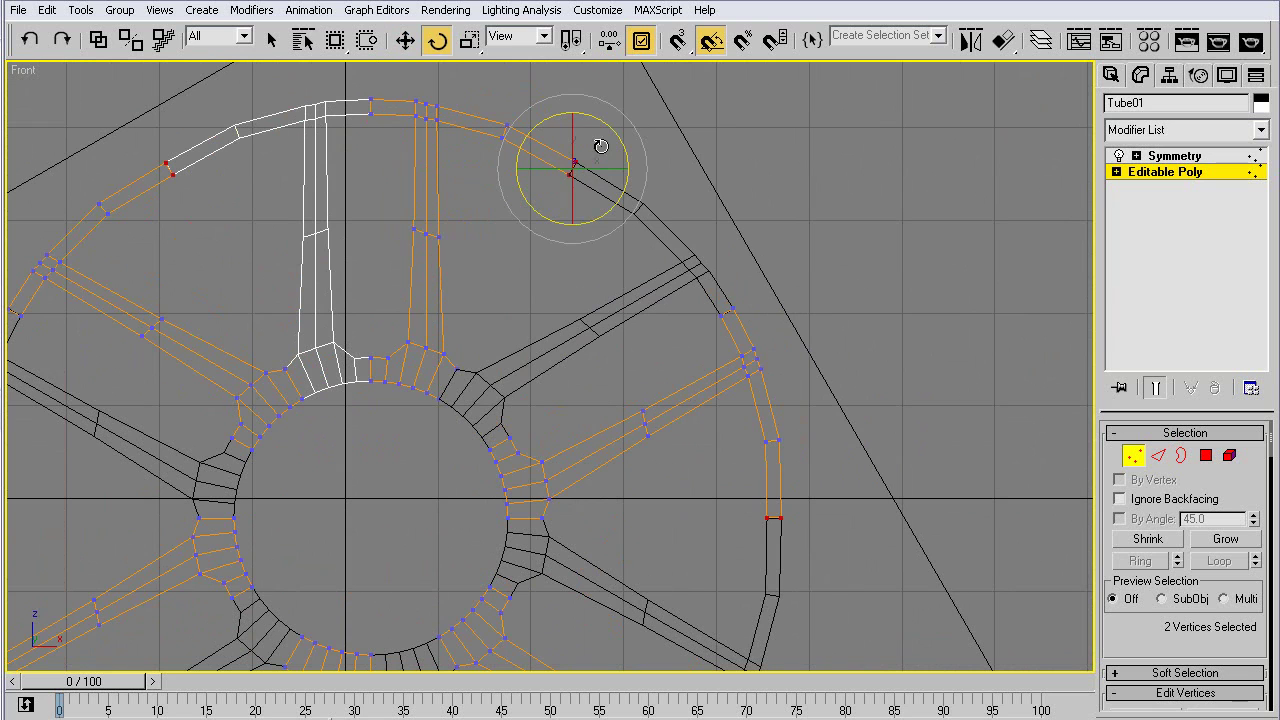
key("w")
key("s")
key("x")
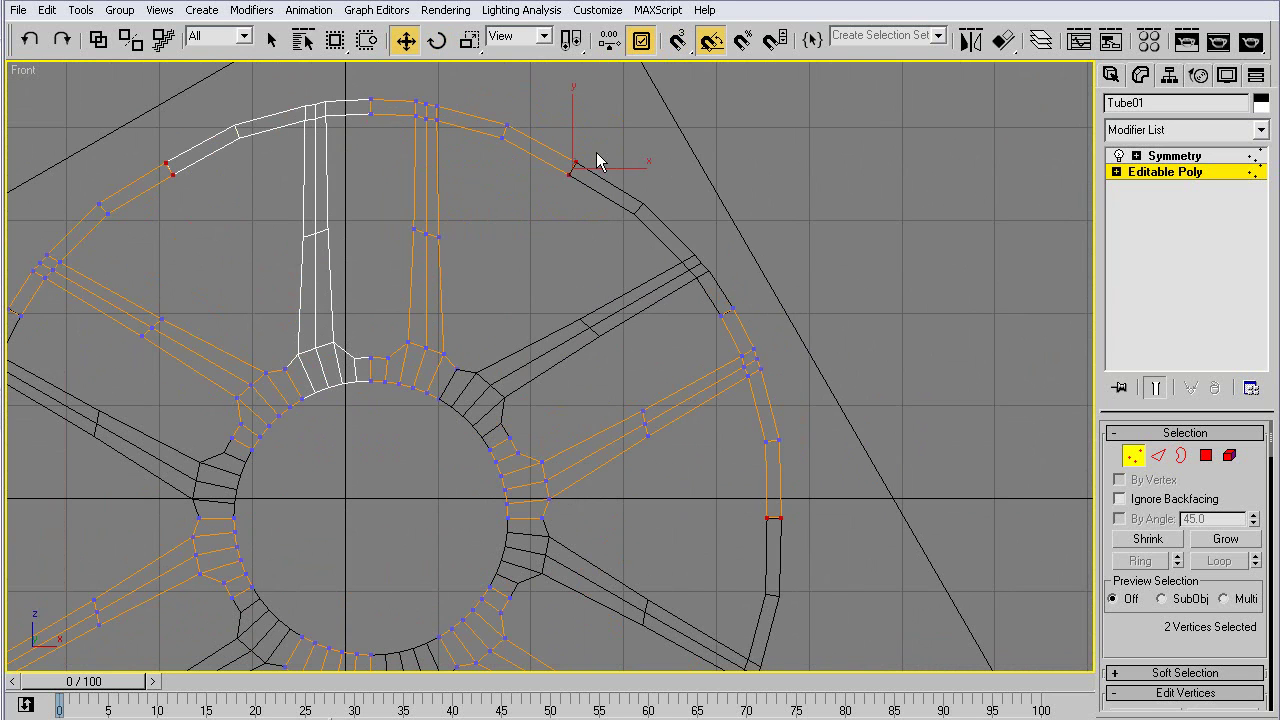
key("s")
key("s")
scroll(598, 155, "up", 3)
key("d")
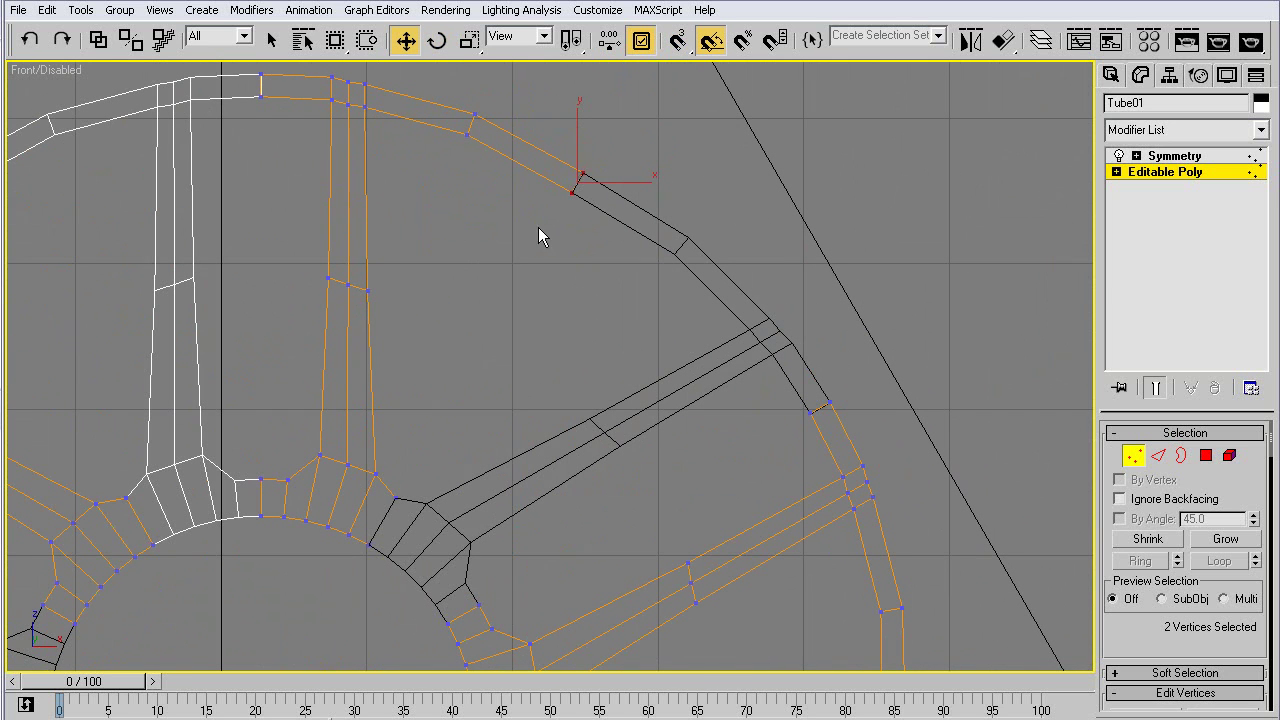
left_click(614, 507)
key("d")
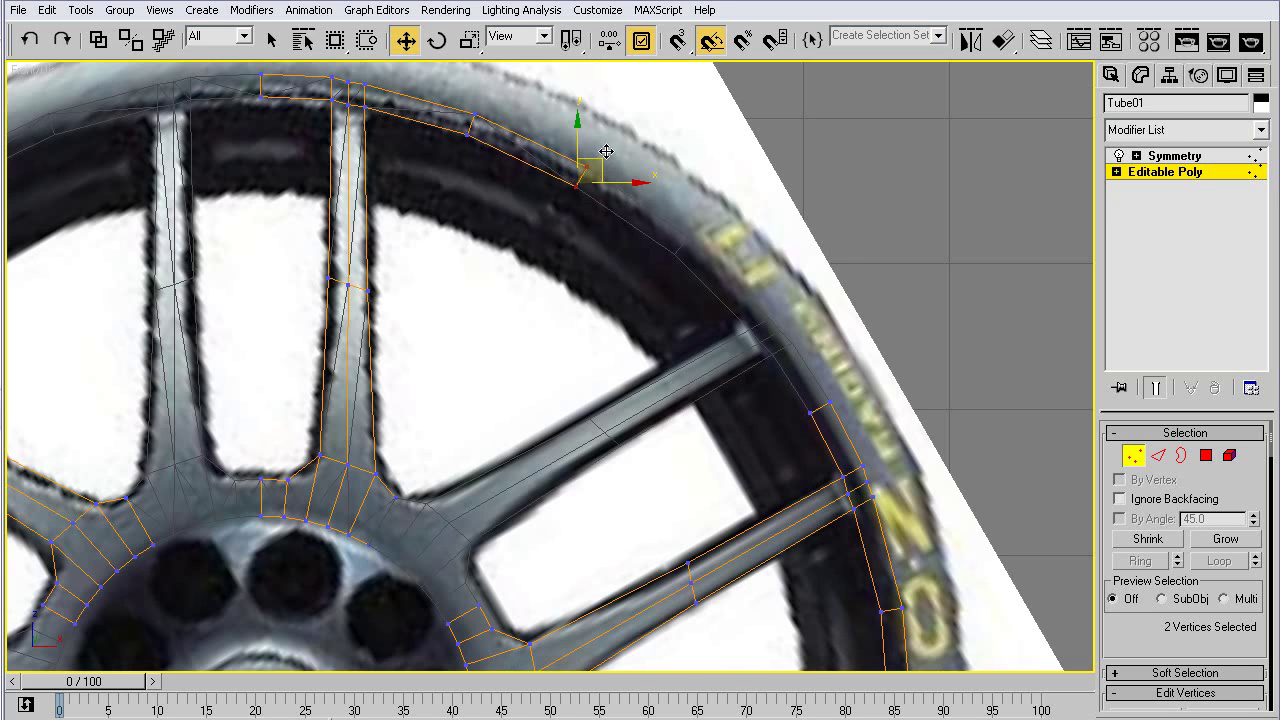
left_click_drag(608, 146, 492, 86)
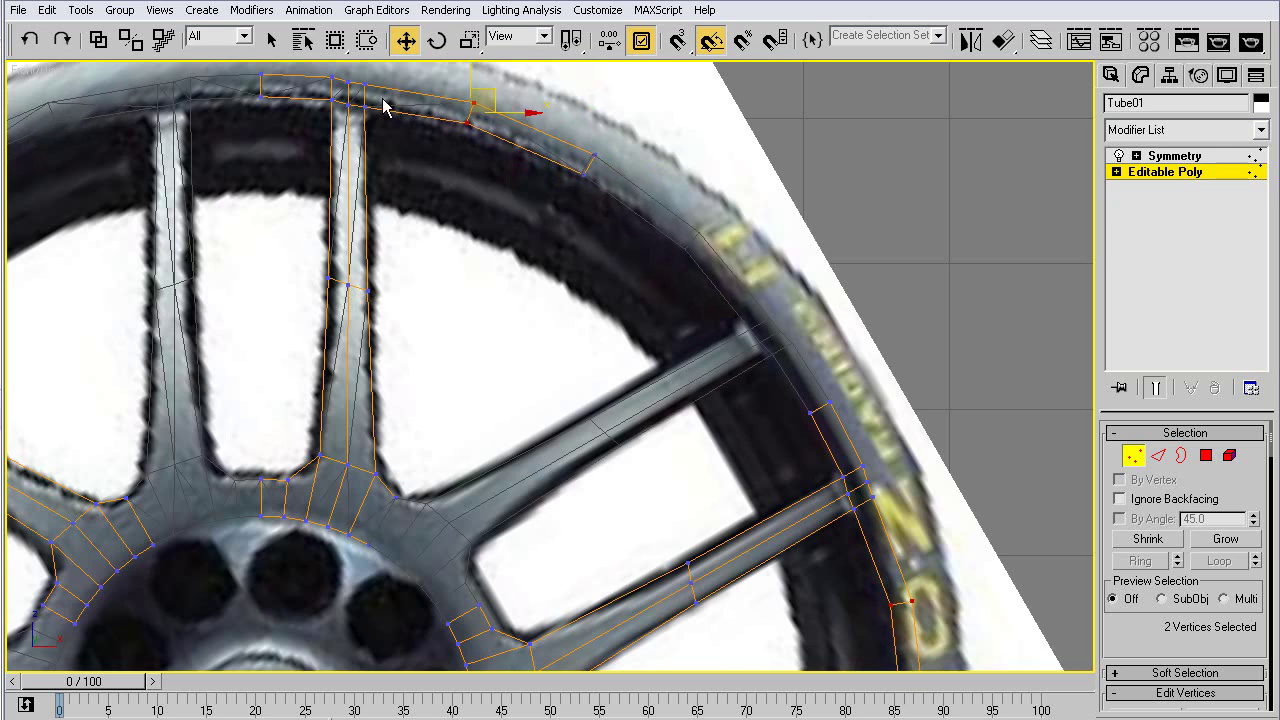
- Raise the two outer vertices above the spoke's end to smooth the rim's curve
scroll(349, 90, "up", 2)
middle_click_drag(336, 124, 448, 192)
left_click_drag(459, 171, 457, 86)
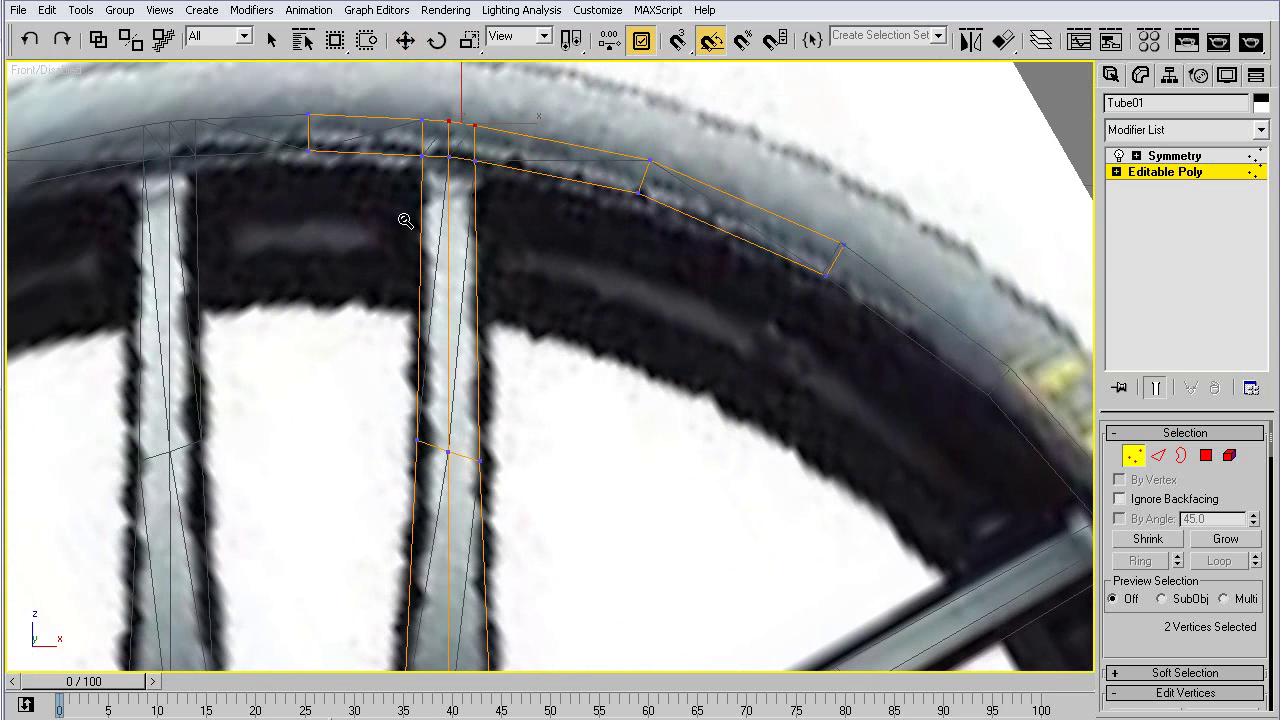
middle_click_drag(404, 238, 432, 375, "ctrl+alt")
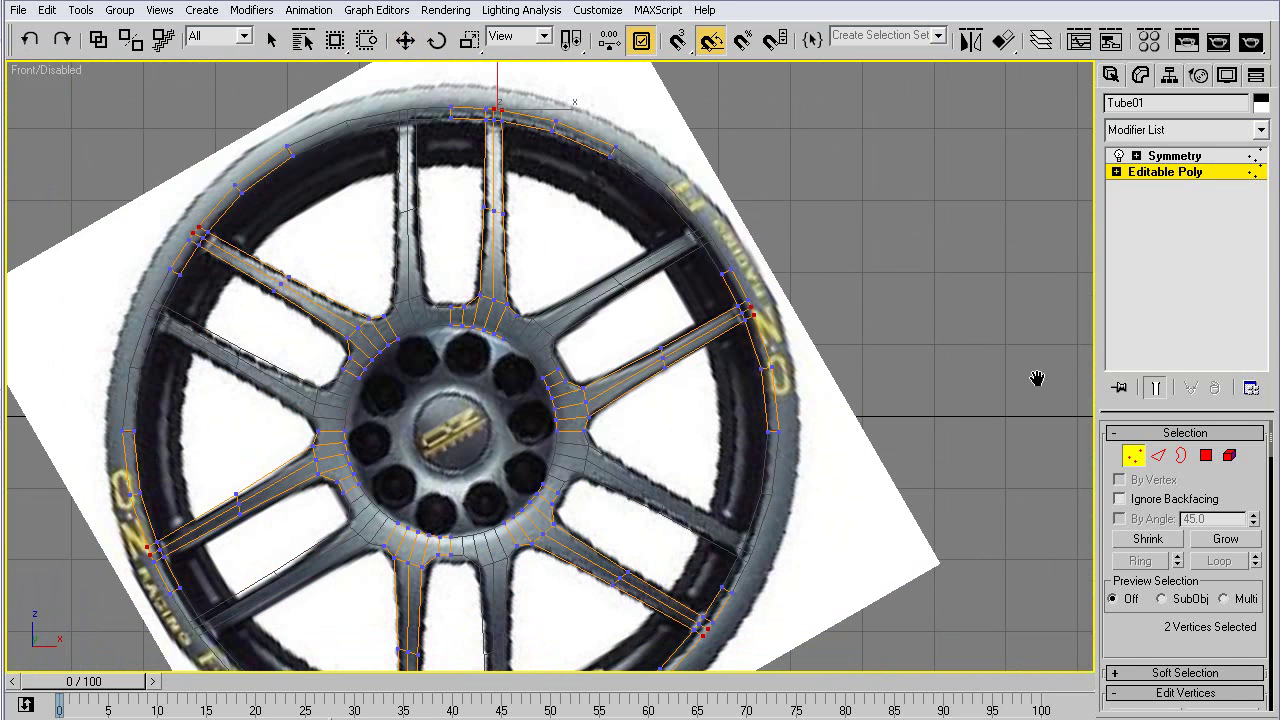
- Select the spoke's side edges together with the adjoining hub-gap edges and the rim row's inner edges
left_click(1158, 455)
key("F3")
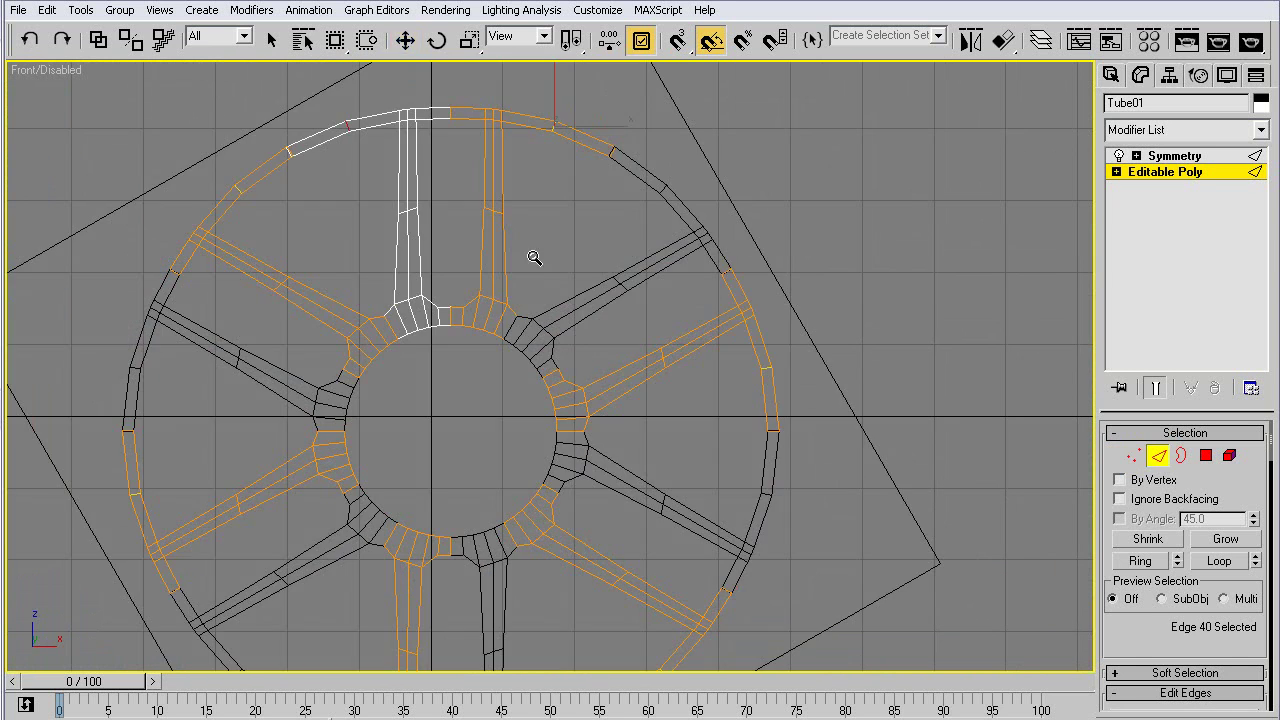
scroll(529, 249, "up", 5)
left_click(508, 318)
left_click(522, 464, "ctrl")
left_click(528, 524, "ctrl")
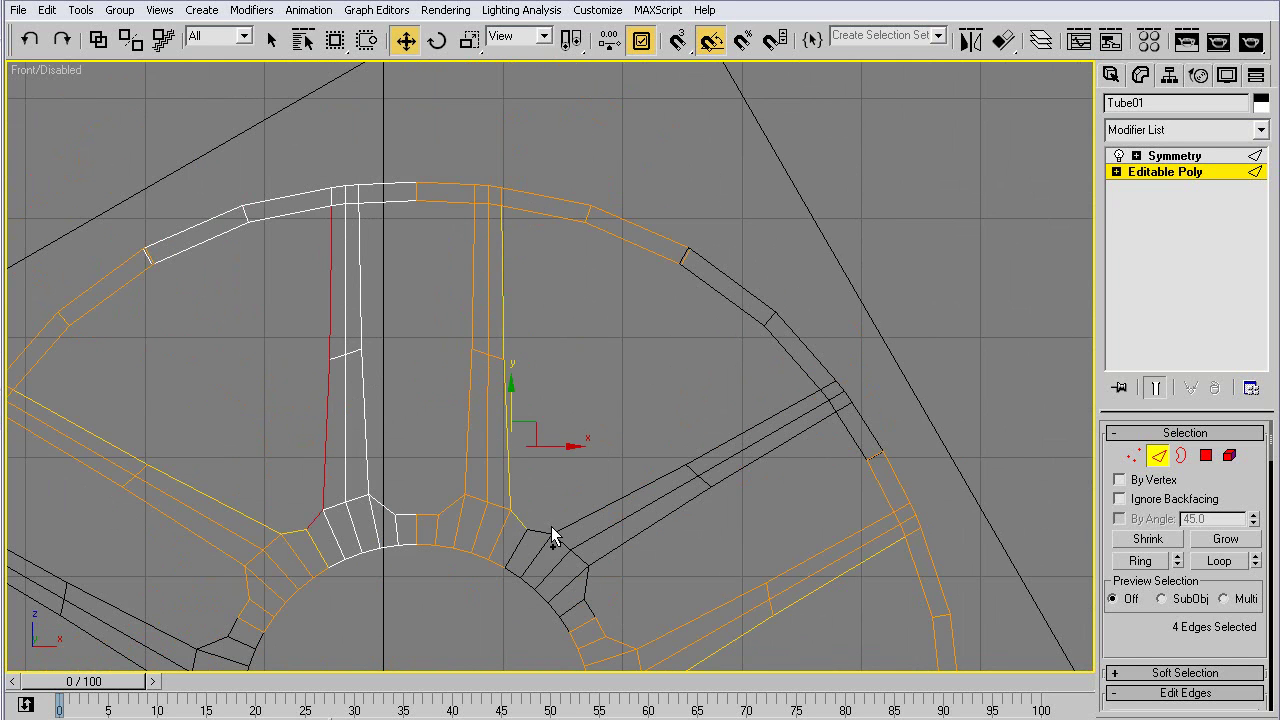
left_click_drag(501, 543, 501, 543, "alt")
left_click(429, 514, "ctrl")
left_click_drag(441, 491, 458, 506, "ctrl")
left_click(458, 506, "ctrl")
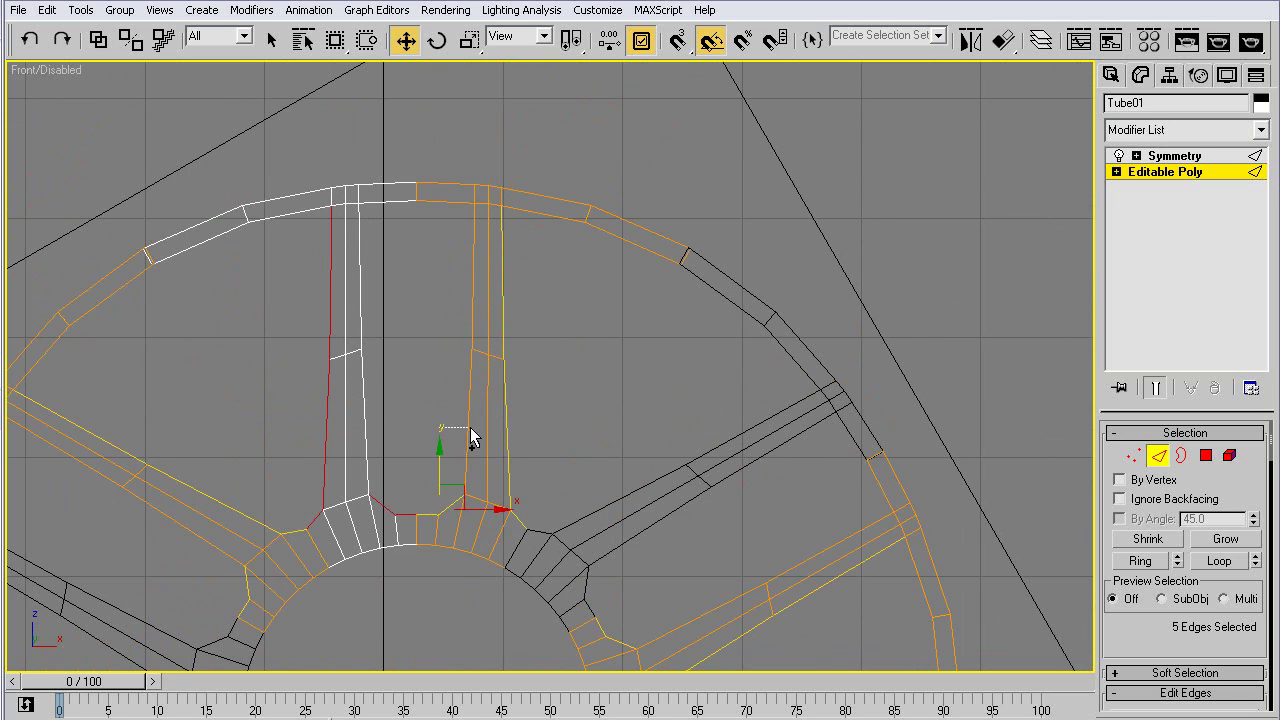
left_click(477, 312, "ctrl")
left_click(505, 390, "ctrl")
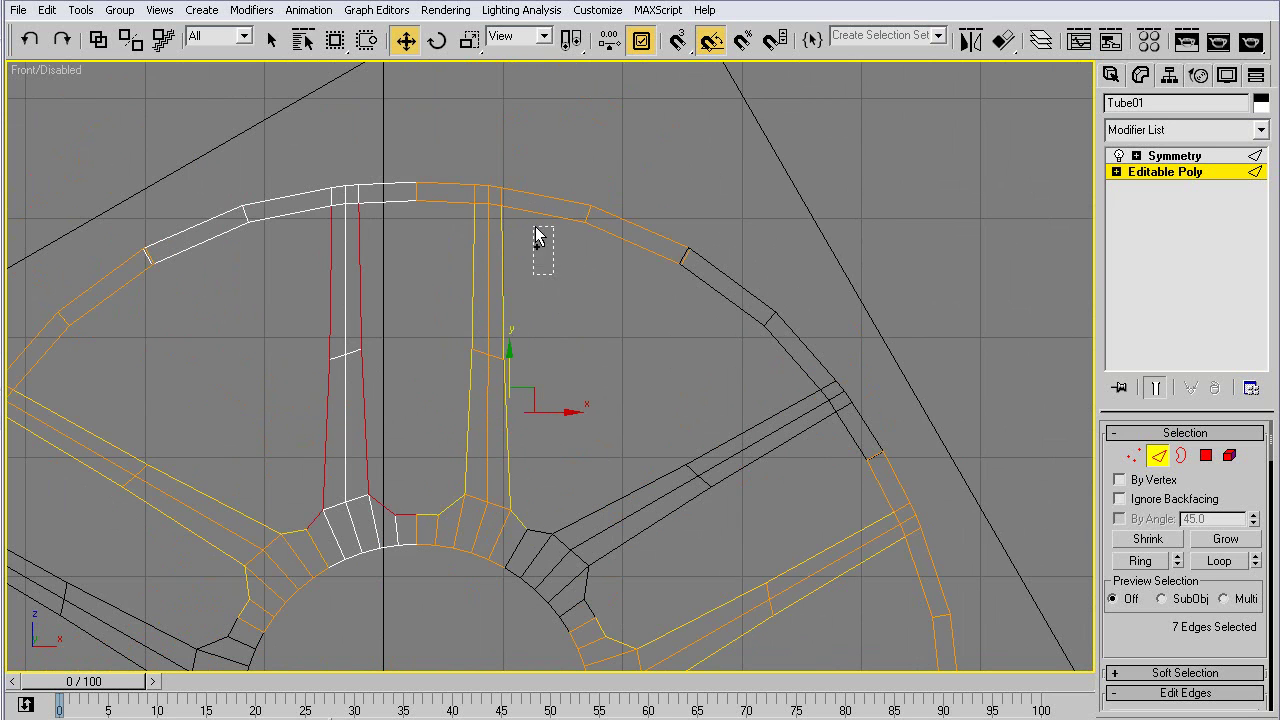
left_click_drag(532, 220, 531, 207, "ctrl")
left_click(630, 241, "ctrl")
- Extrude the selected edges backward in the perspective view to give the spokes and rim depth, and deselect the object
key("alt+w")
right_click(669, 483)
key("alt+w")
key("ctrl+r")
key("F3")
right_click(573, 190)
left_click_drag(573, 190, 598, 133, "shift")
key("alt+z")
key("ctrl+r")
mouse_move(574, 317)
left_mouse_down()
mouse_move(471, 337)
mouse_move(509, 237)
mouse_move(592, 256)
mouse_move(588, 312)
left_mouse_up()
right_click(592, 256)
key("2")
key("F3")
key("alt+z")
right_click(650, 295)
left_click(790, 418)
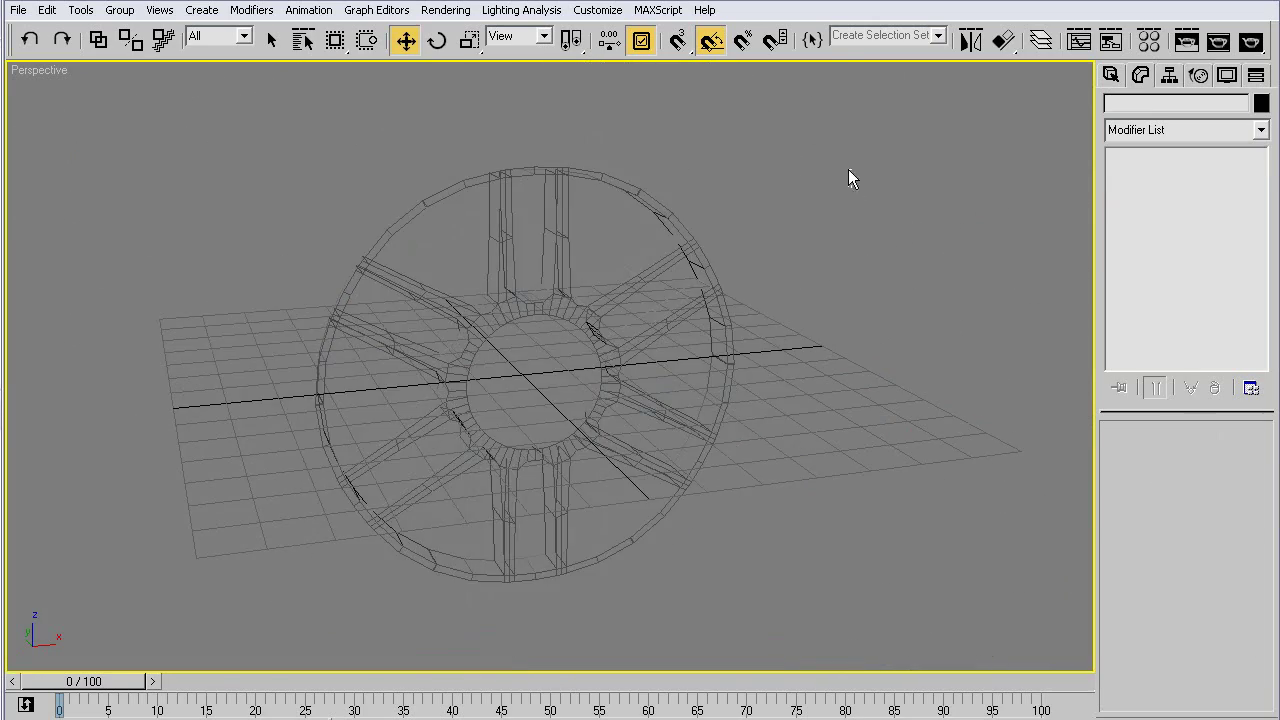
- Apply the 02 - Default material to all six spoke objects and display them shaded with edged faces
left_click_drag(848, 169, 300, 457)
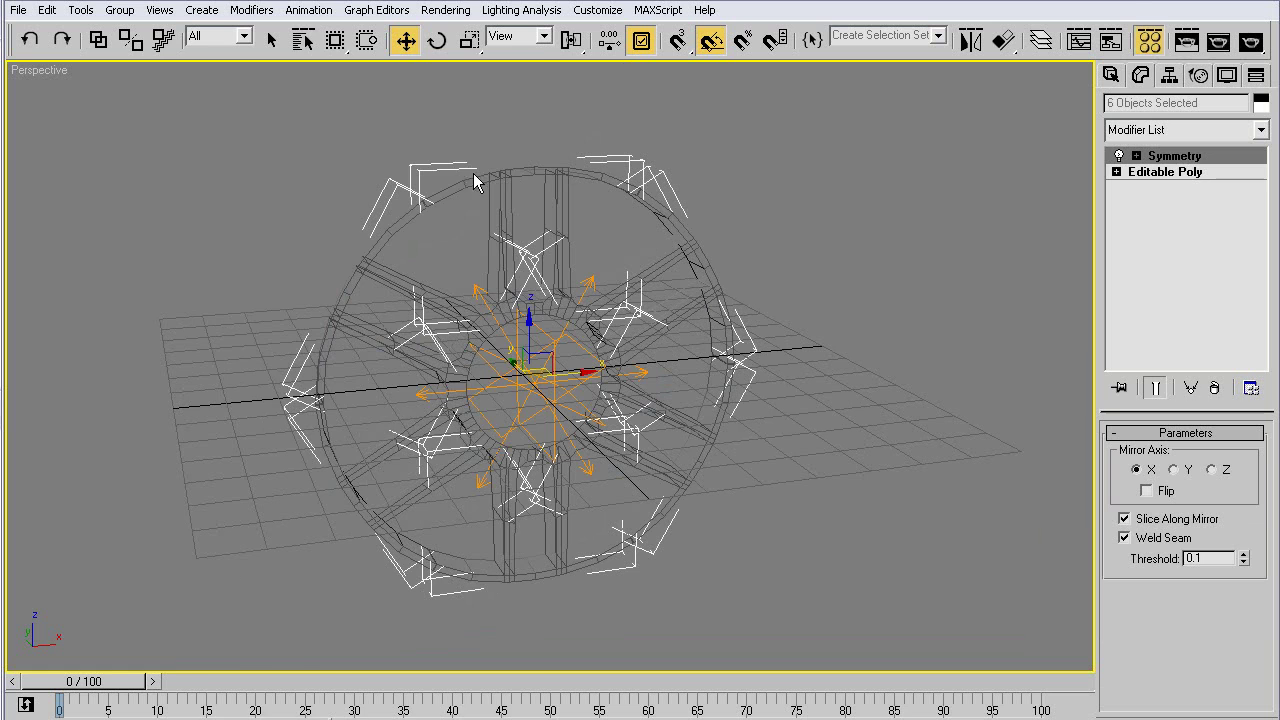
key("m")
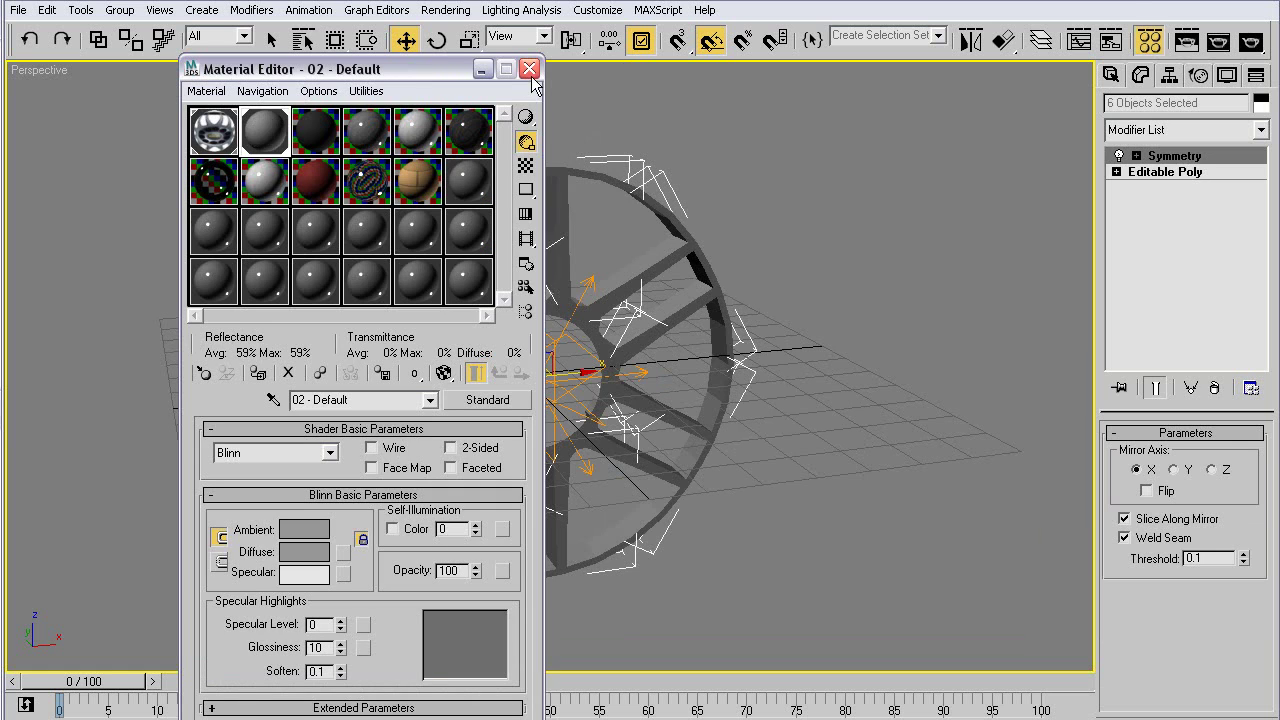
left_click(529, 68)
middle_click_drag(563, 299, 556, 375, "alt")
key("F4")
- Convert all six spoke objects to Editable Poly and select the top spoke pair on its own
left_click_drag(523, 317, 511, 373)
scroll(548, 243, "up", 4)
right_click(548, 243)
left_click(520, 299)
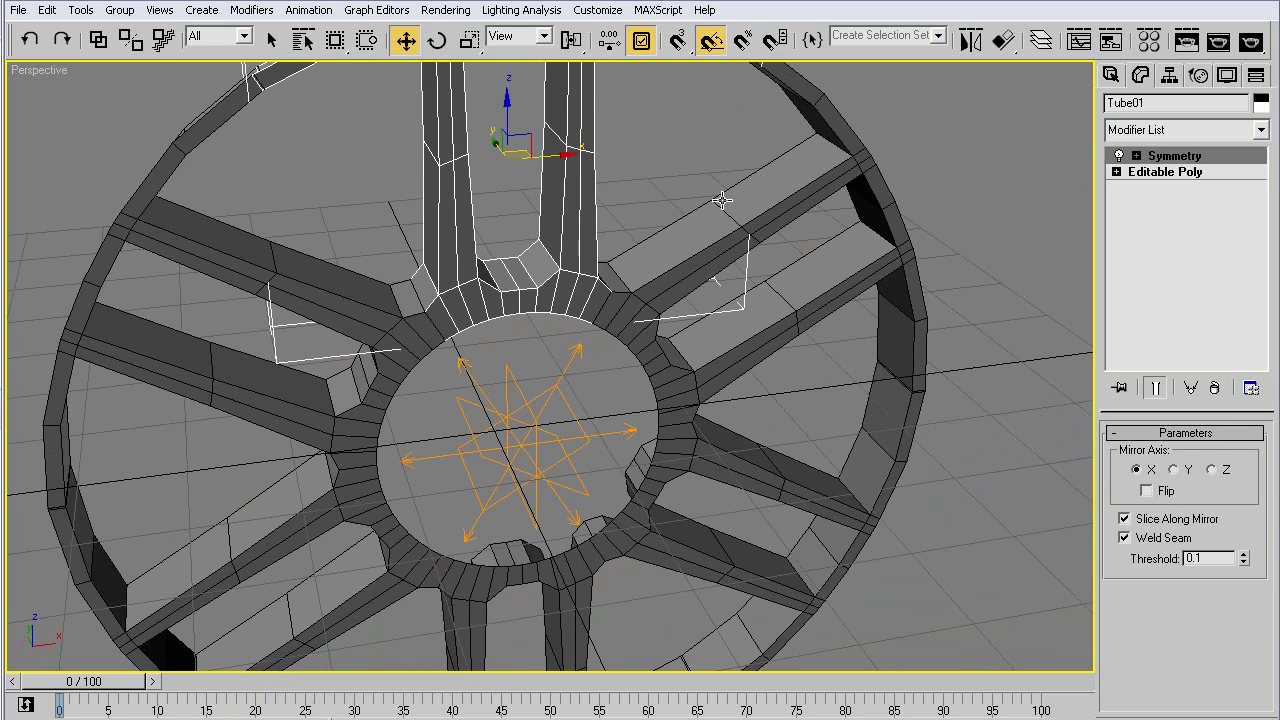
scroll(576, 246, "down", 4)
key("ctrl+r")
mouse_move(580, 343)
left_mouse_down()
mouse_move(538, 340)
mouse_move(571, 344)
left_mouse_up()
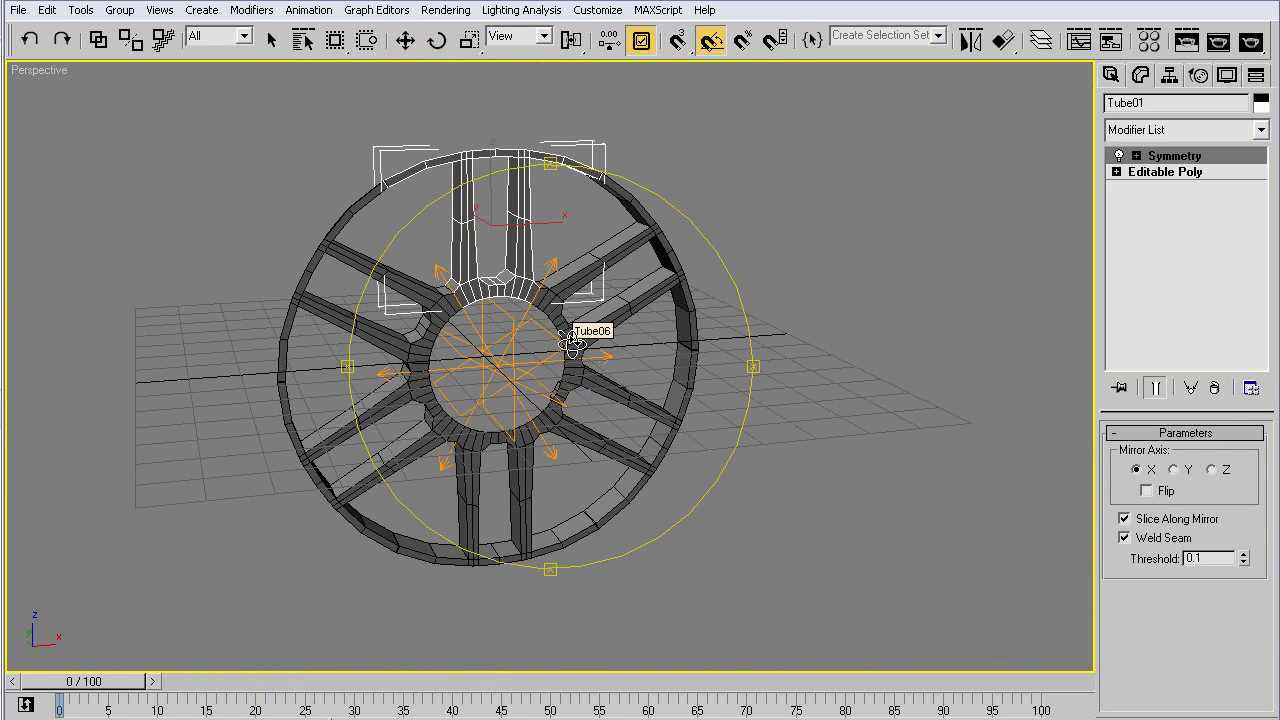
key("ctrl+a")
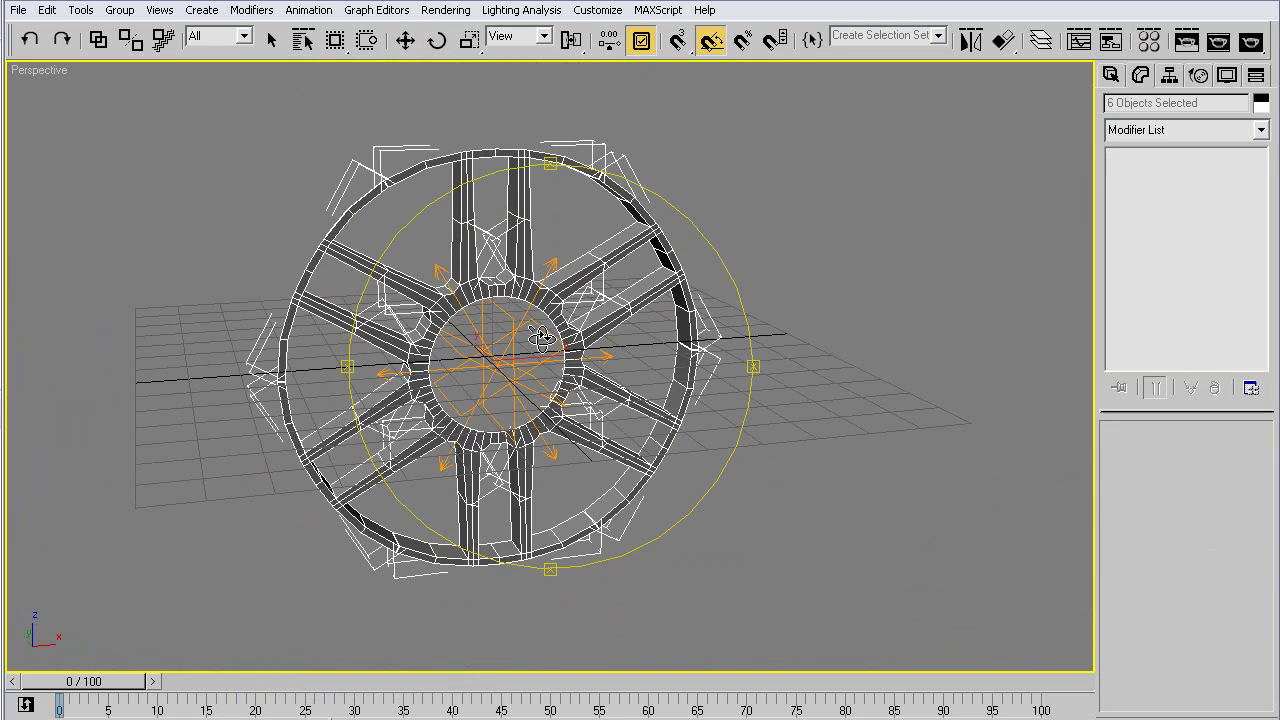
key("w")
left_click(517, 286)
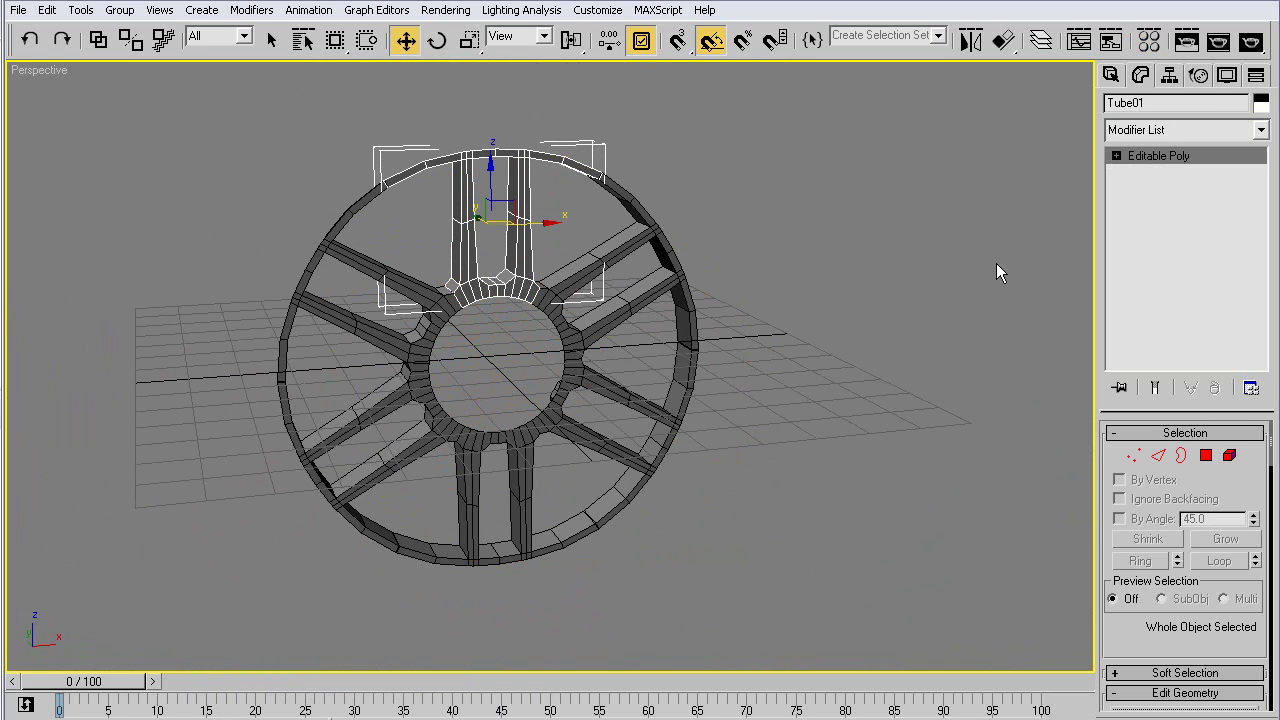
- Attach the other five spoke objects to the selected spoke pair
scroll(1136, 546, "down", 5)
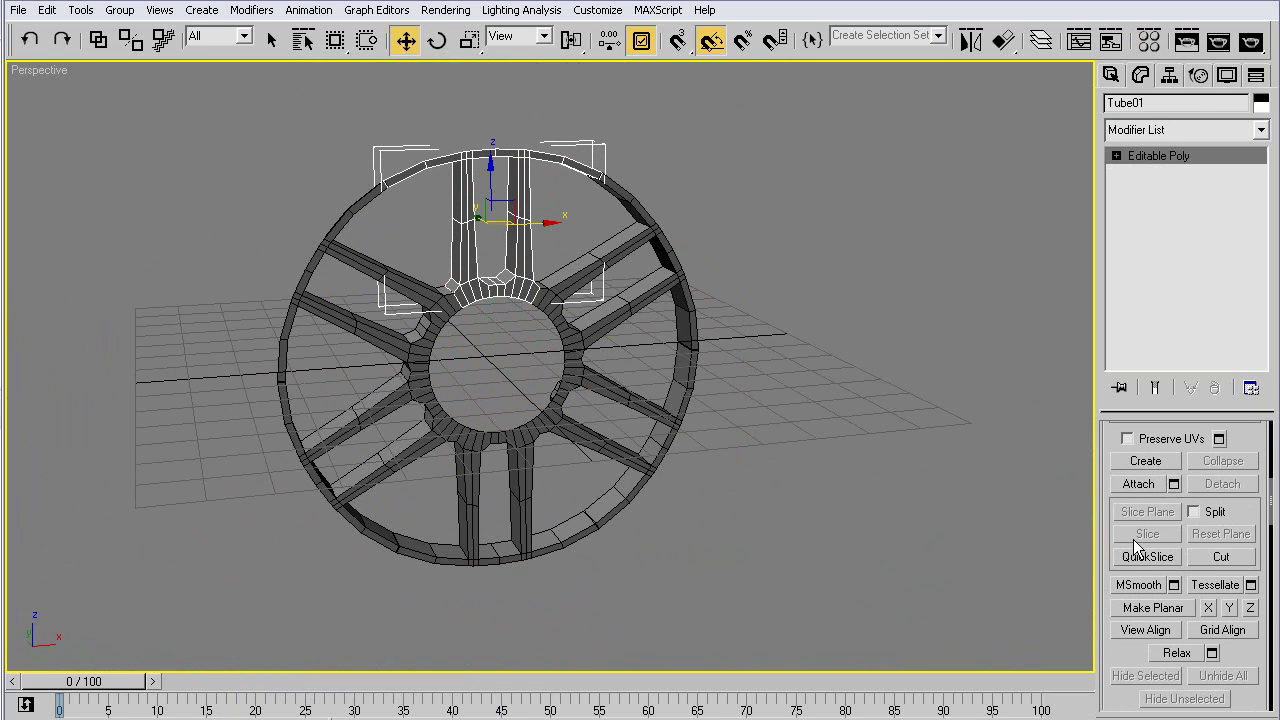
left_click(1175, 484)
left_click_drag(506, 199, 537, 401)
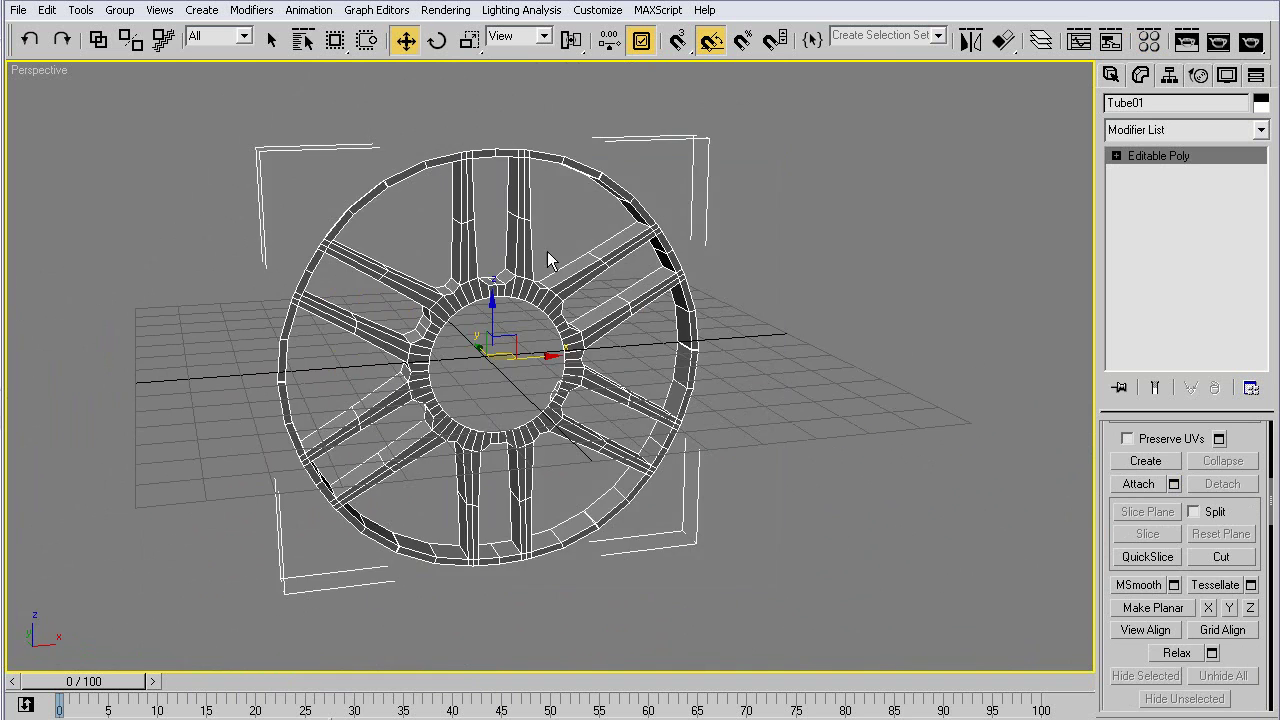
- Weld all vertices of the combined rim with a threshold of 0.1
scroll(547, 251, "up", 5)
key("2")
key("ctrl+a")
key("1")
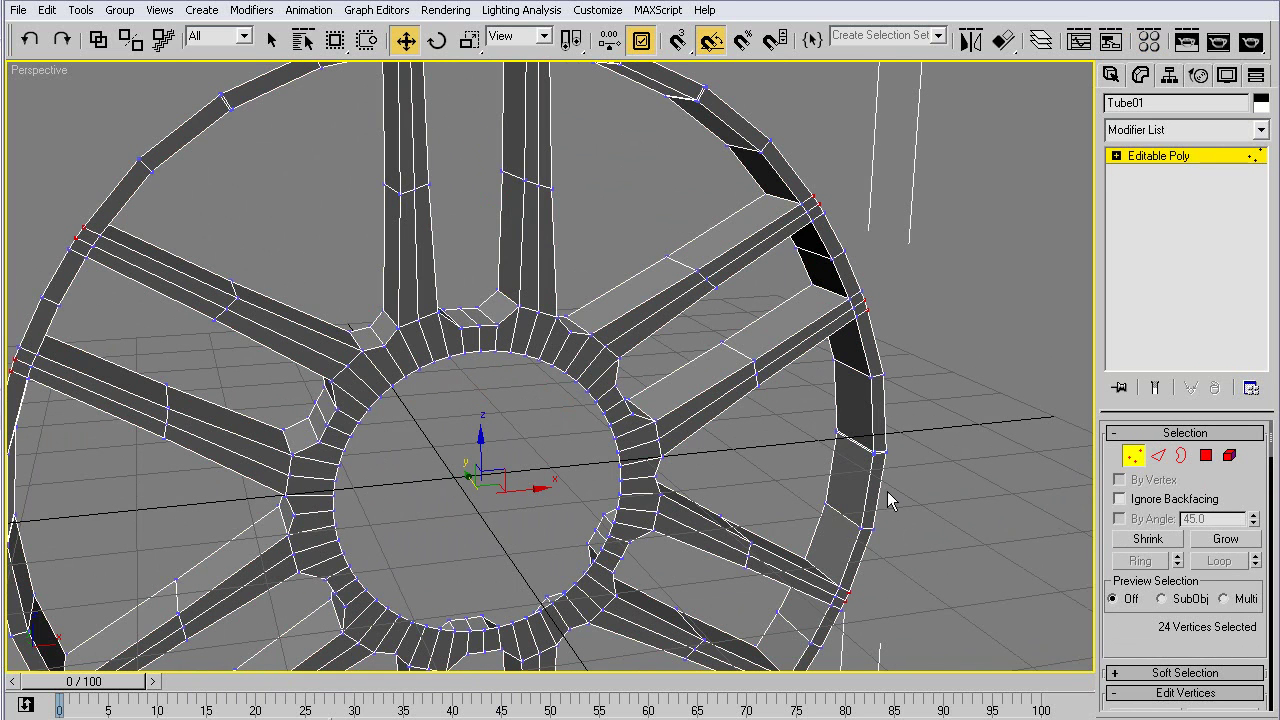
key("ctrl+a")
scroll(1230, 600, "down", 3)
scroll(1230, 600, "down", 3)
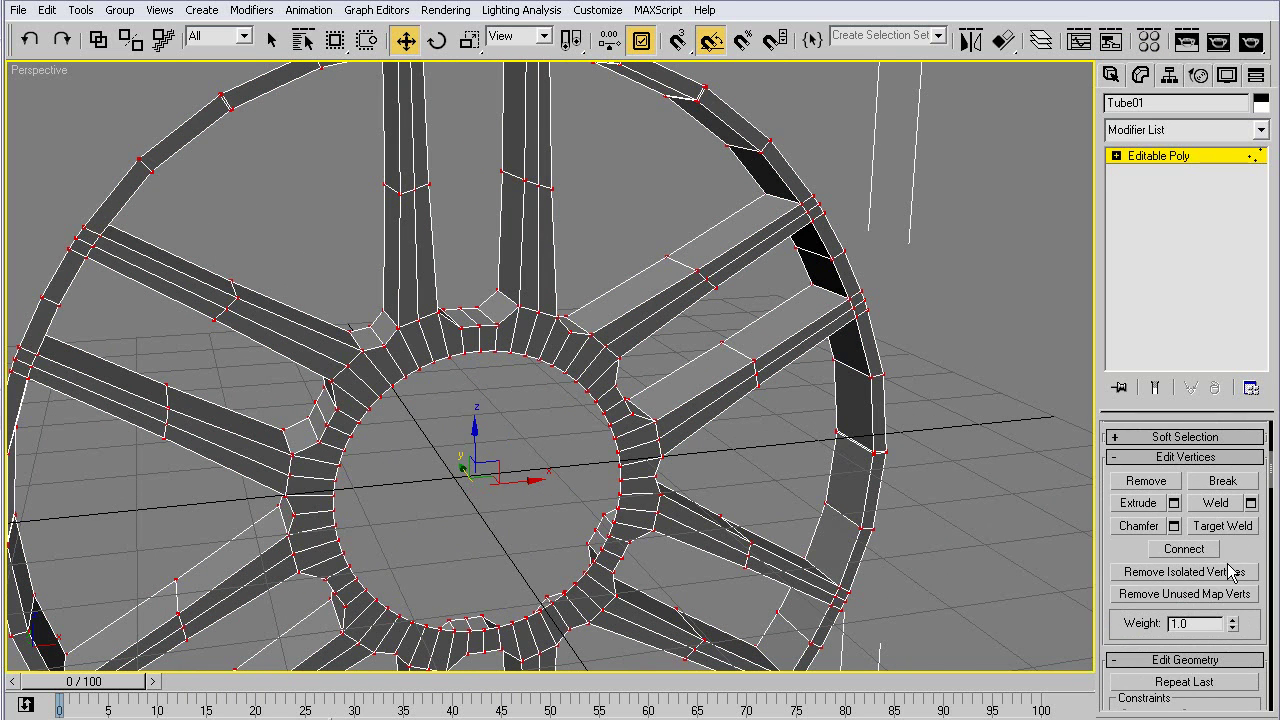
left_click(1251, 503)
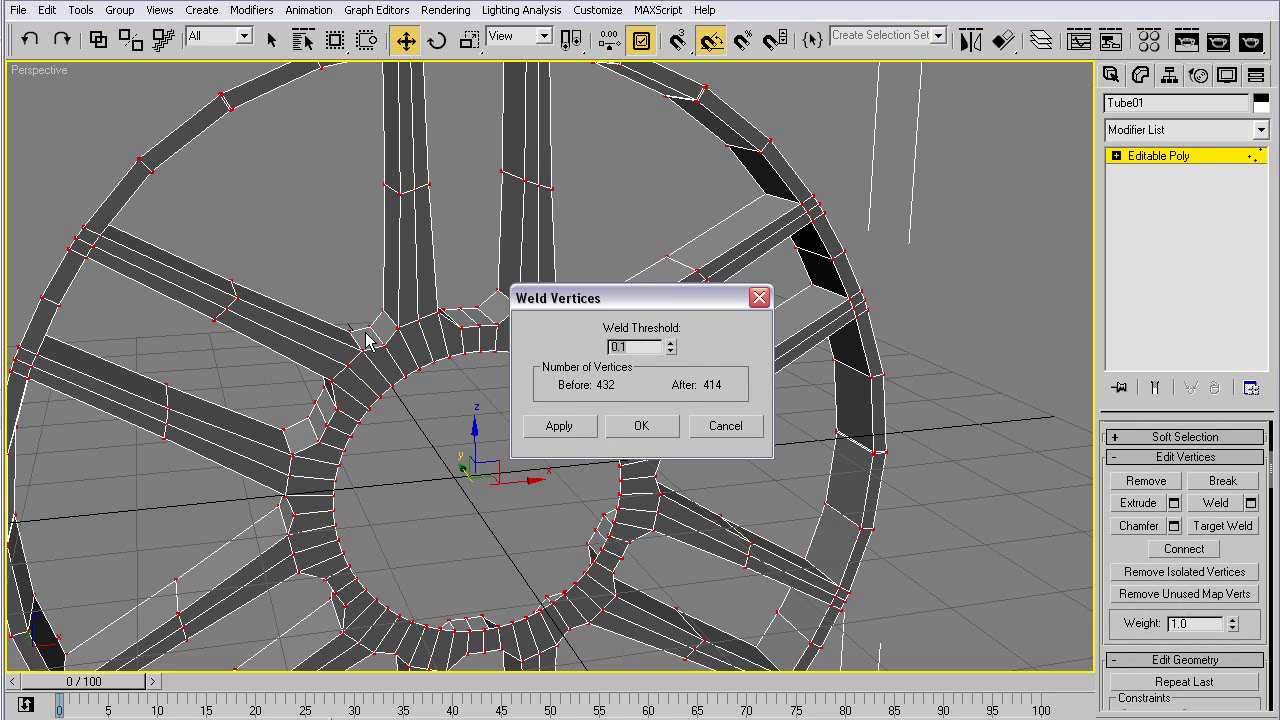
left_click(641, 426)
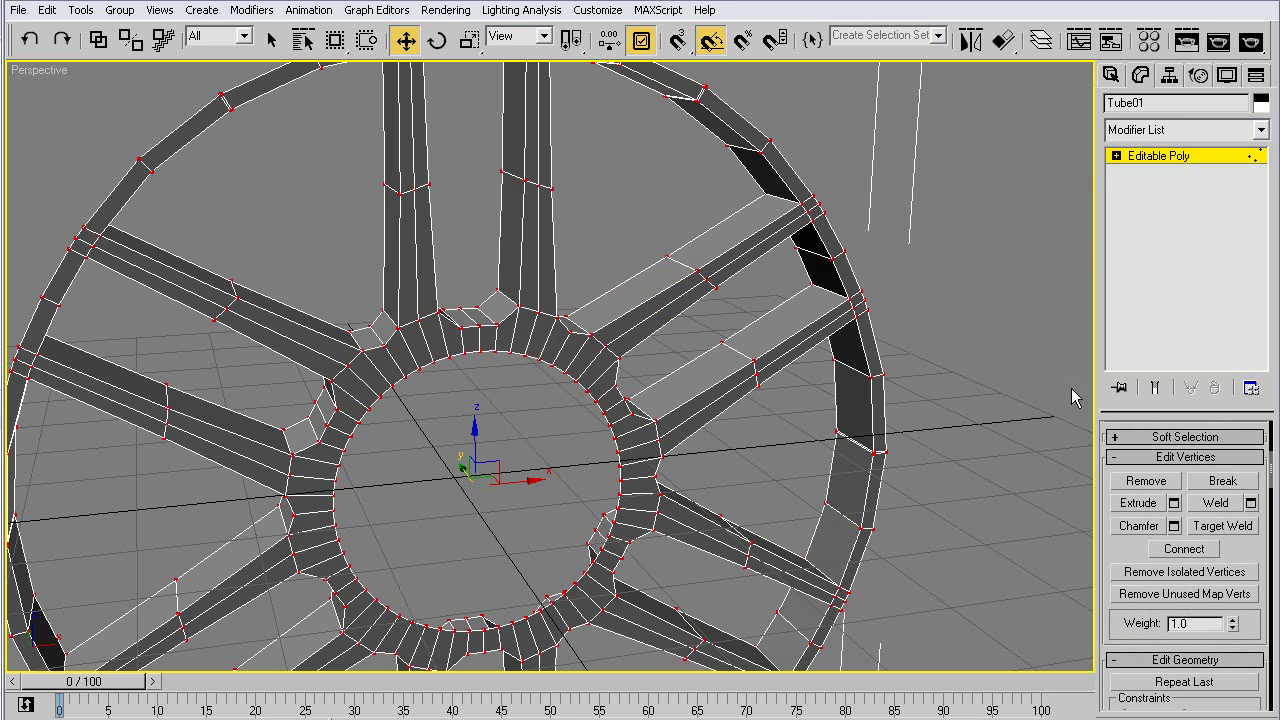
- Select the hub opening's inner edge loop and extrude it inward as a smaller ring pushed back into the rim
key("2")
key("F3")
left_click(531, 344)
key("F3")
key("F3")
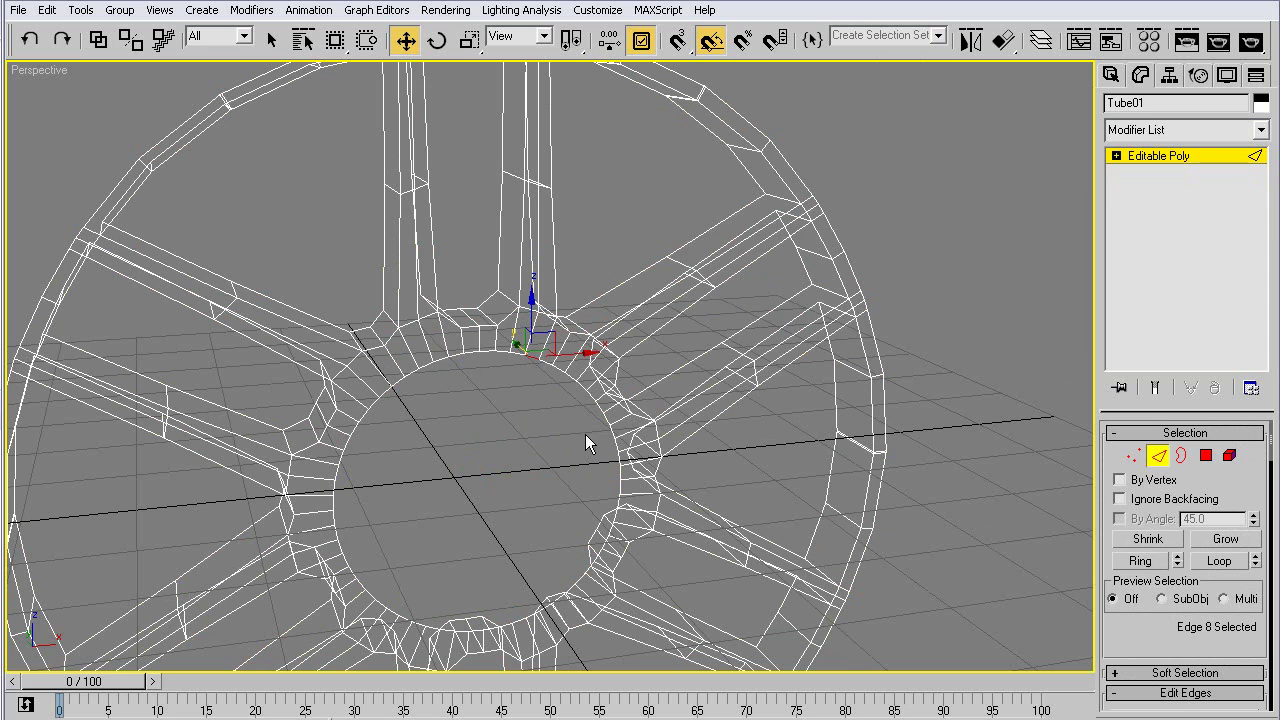
key("alt+l")
key("r")
left_click_drag(471, 488, 470, 535)
key("w")
middle_click_drag(514, 509, 487, 502, "alt")
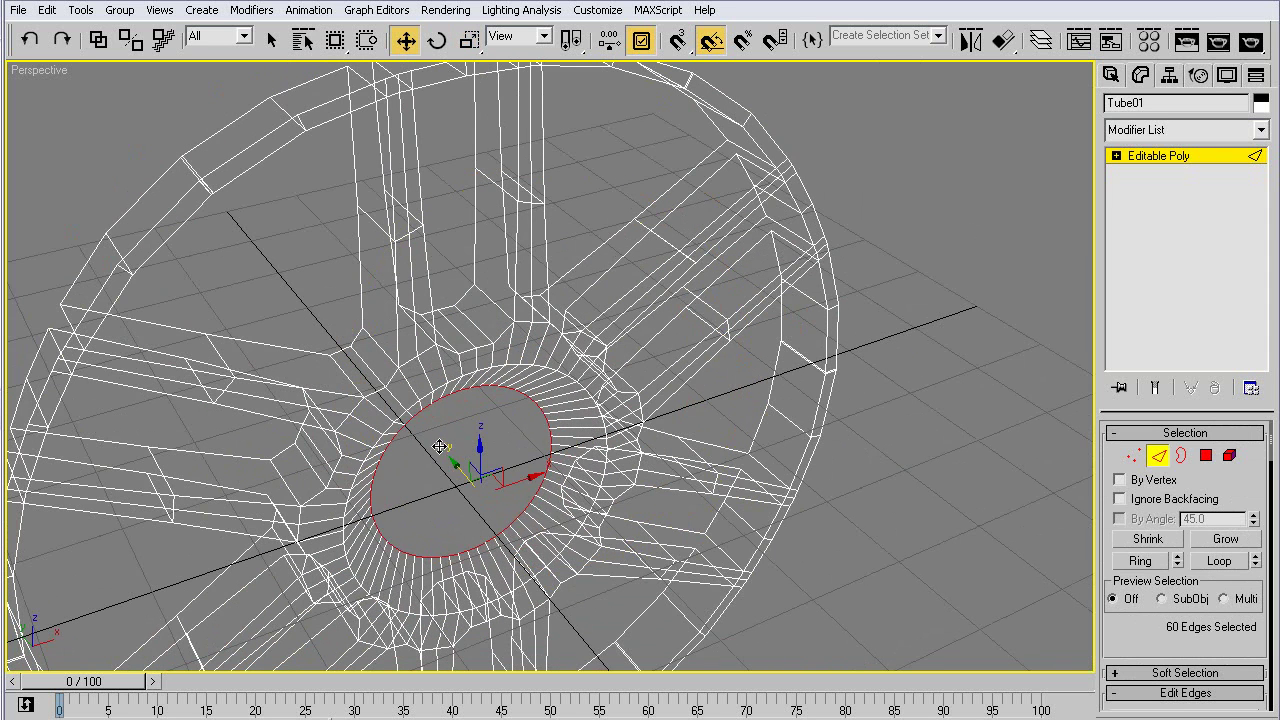
- Extrude the hub's inner loop again into a narrower ring and push it slightly further back
key("r")
left_click_drag(457, 470, 460, 503)
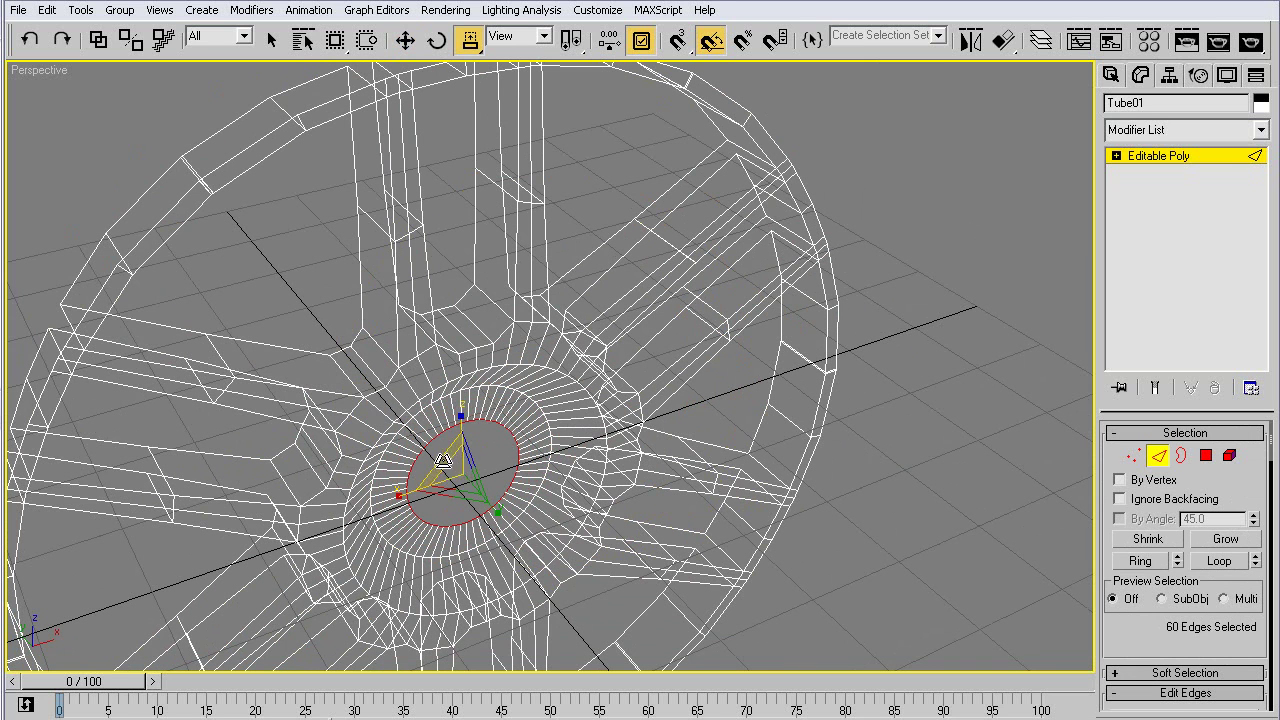
key("w")
key("r")
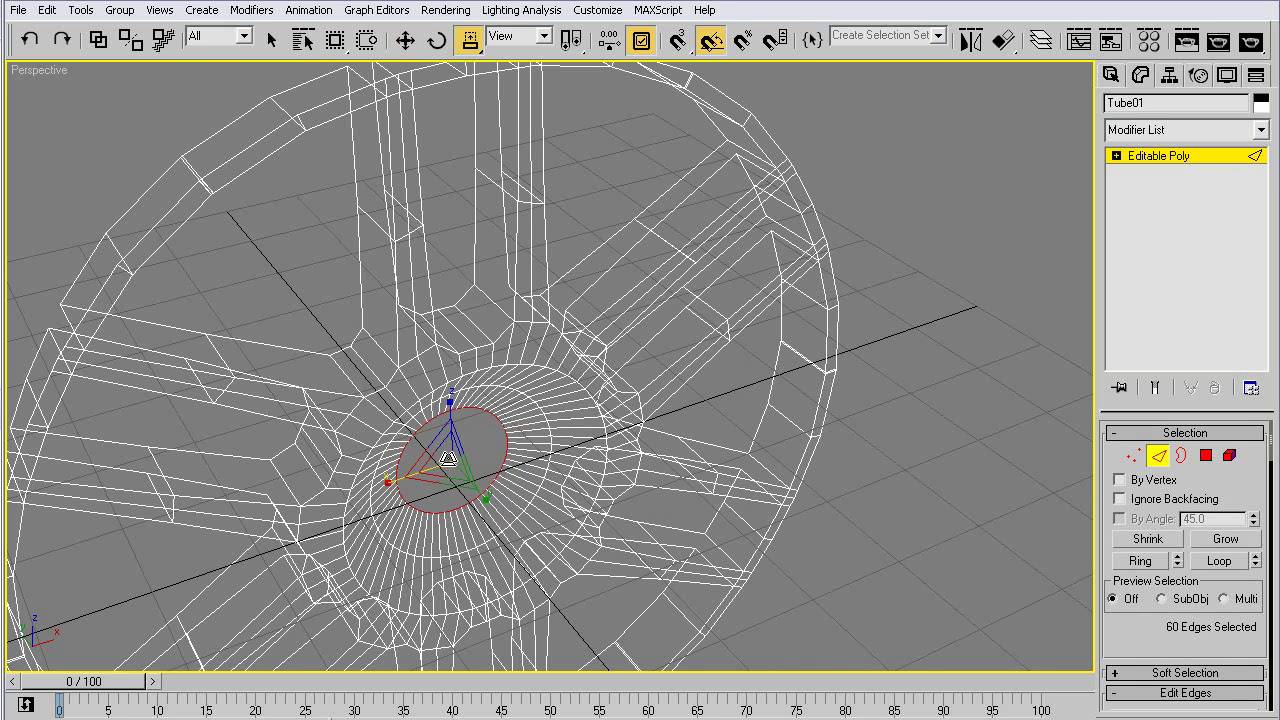
- Extrude the hub's inner loop down to a small central opening and shift it back to deepen the dish
left_click_drag(447, 460, 466, 514)
key("ctrl+z")
key("r")
left_click_drag(442, 453, 451, 586)
key("w")
left_click_drag(427, 430, 414, 415)
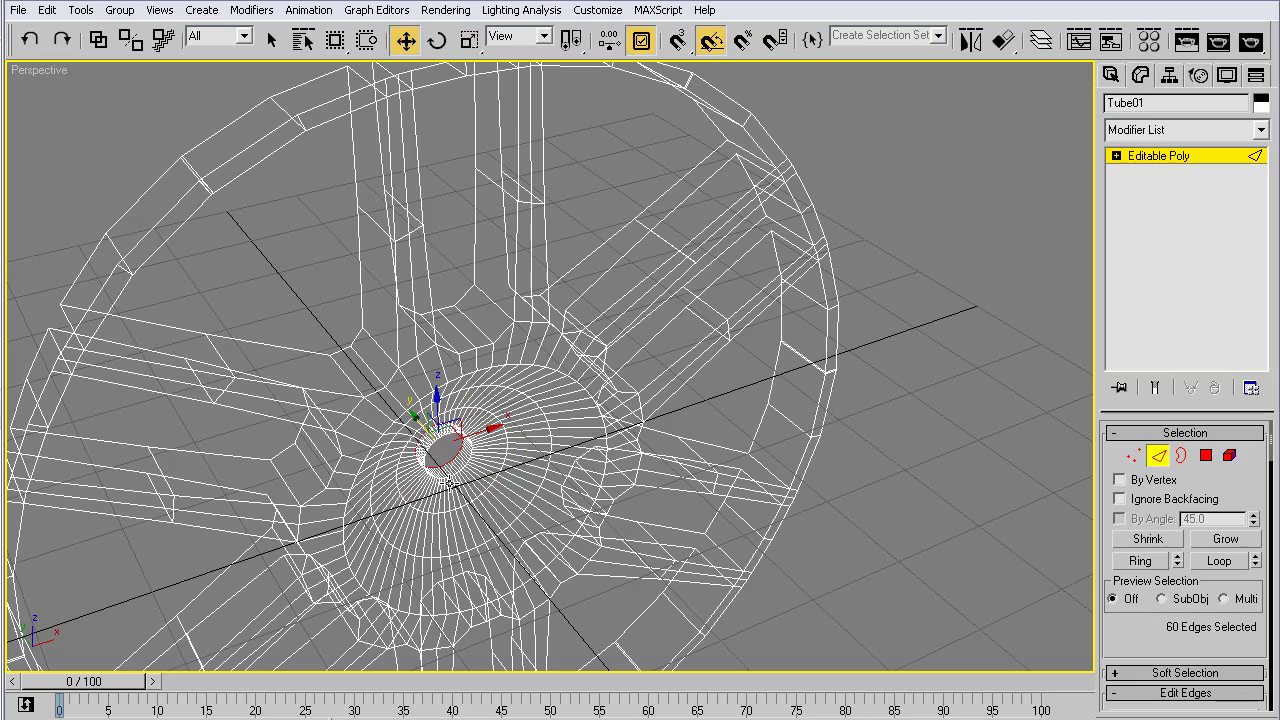
- Leave edge editing and examine the shaded rim and its dished hub from the front and at an angle
key("F3")
scroll(449, 483, "down", 2)
key("2")
key("ctrl+d")
mouse_move(449, 483)
middle_mouse_down("alt")
mouse_move(457, 406)
mouse_move(414, 391)
mouse_move(607, 453)
mouse_move(651, 534)
mouse_move(591, 457)
mouse_move(543, 449)
mouse_move(475, 487)
mouse_move(393, 273)
mouse_move(529, 314)
mouse_move(643, 300)
mouse_move(514, 481)
middle_mouse_up("alt")
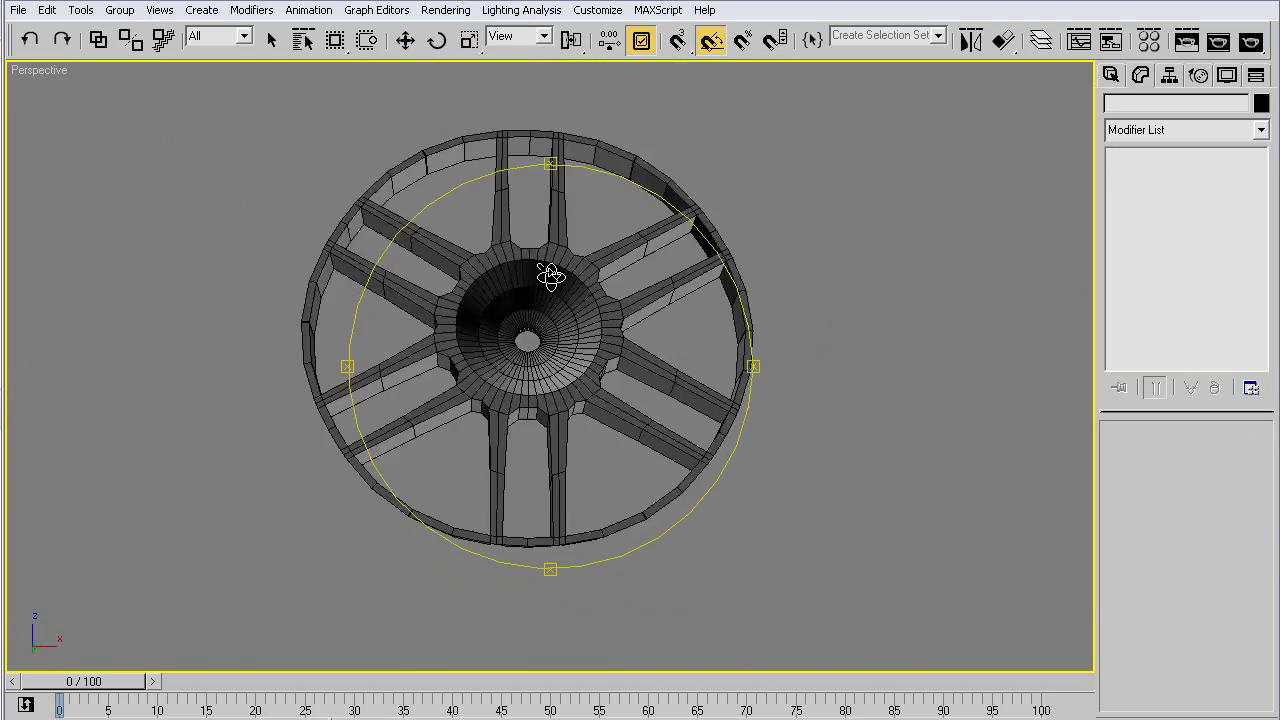
mouse_move(581, 275)
left_mouse_down()
mouse_move(671, 343)
mouse_move(560, 277)
left_mouse_up()
key("w")
left_click(531, 270)
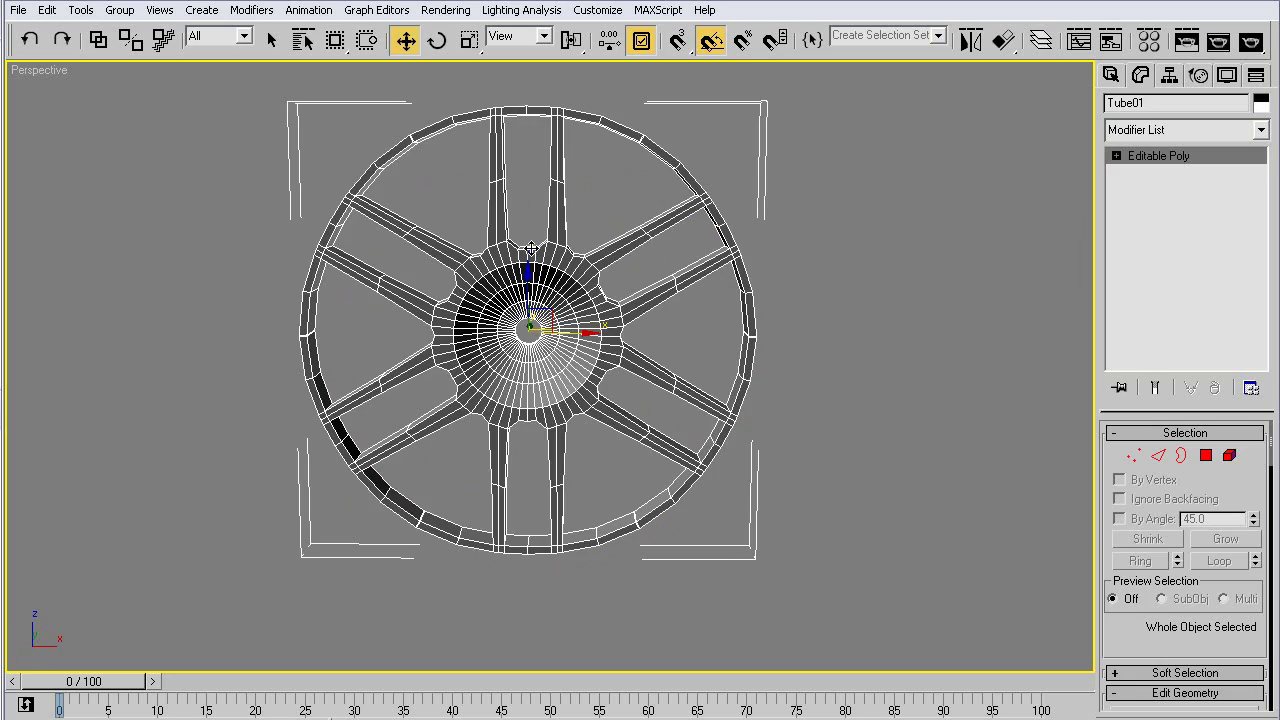
scroll(572, 255, "down", 3)
scroll(560, 180, "up", 6)
scroll(549, 103, "down", 5)
scroll(522, 265, "up", 2)
middle_click_drag(700, 265, 526, 308)
scroll(522, 265, "down", 2)
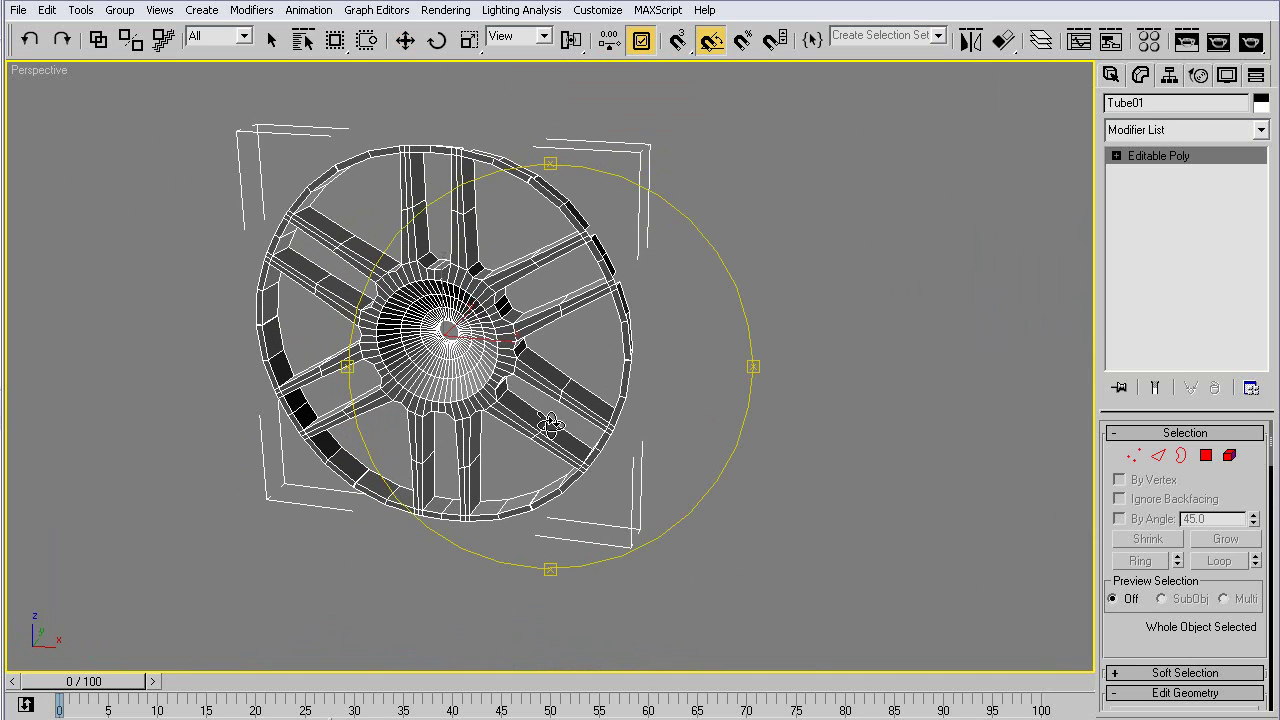
middle_click_drag(571, 420, 574, 394, "alt")
mouse_move(546, 308)
middle_mouse_down("alt")
mouse_move(620, 302)
mouse_move(563, 300)
middle_mouse_up("alt")
middle_click_drag(322, 296, 582, 323, "alt")
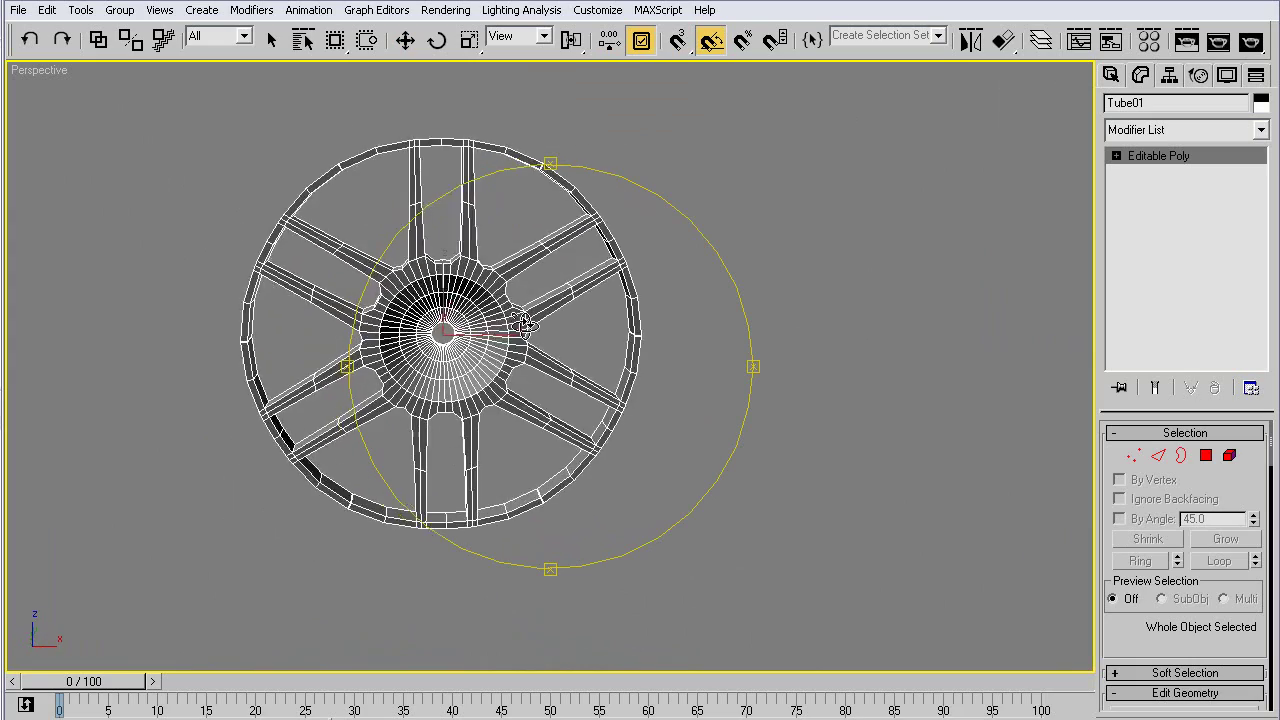
- Inspect the rim's vertices up close and select the pair midway along the left spoke of the upper vertical pair
middle_click_drag(452, 338, 531, 346, "alt")
left_click_drag(533, 349, 525, 345)
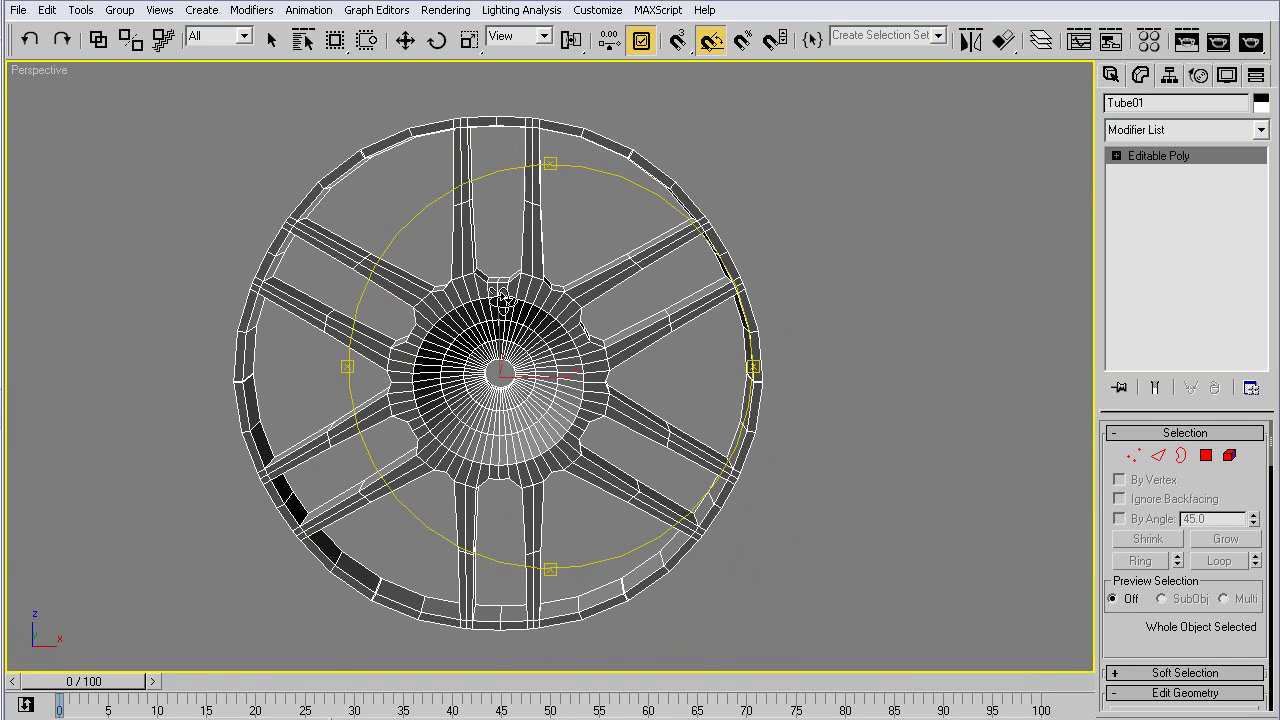
mouse_move(484, 308)
middle_mouse_down("alt")
mouse_move(537, 343)
mouse_move(526, 306)
mouse_move(570, 292)
middle_mouse_up("alt")
key("1")
key("ctrl+r")
left_click_drag(500, 236, 449, 317)
key("alt+z")
left_click_drag(484, 157, 470, 117)
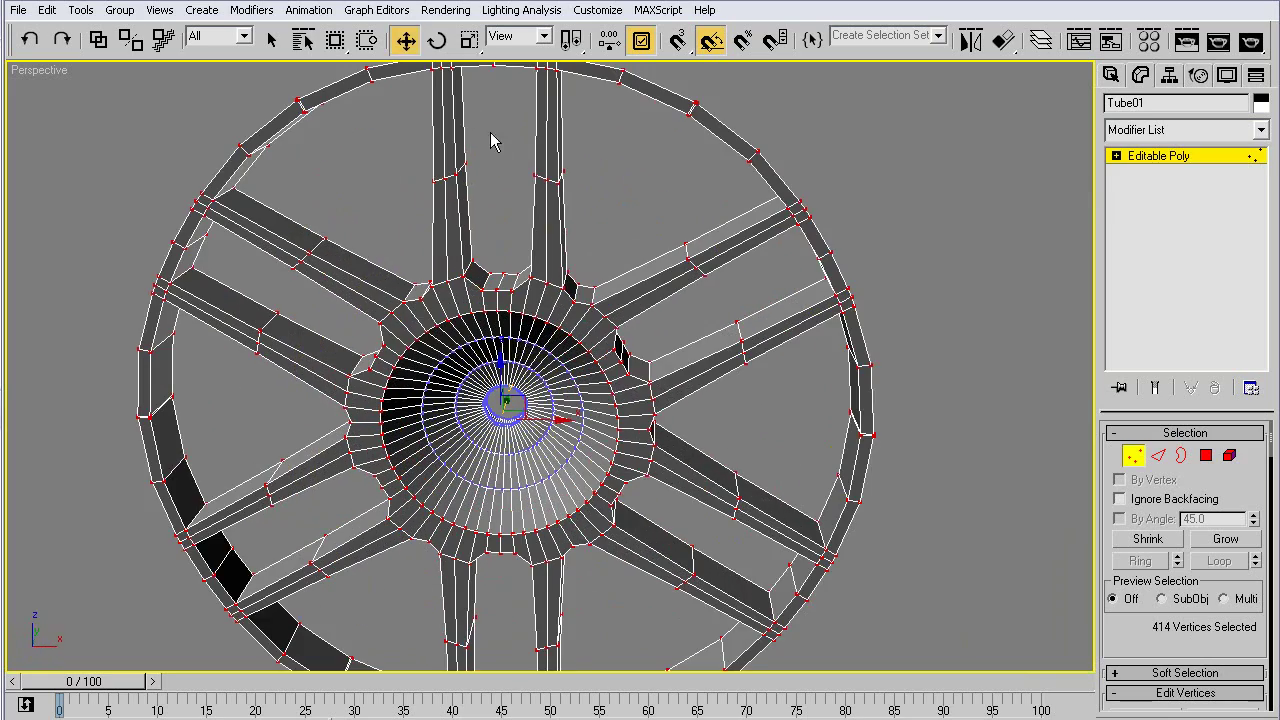
left_click_drag(447, 221, 445, 212)
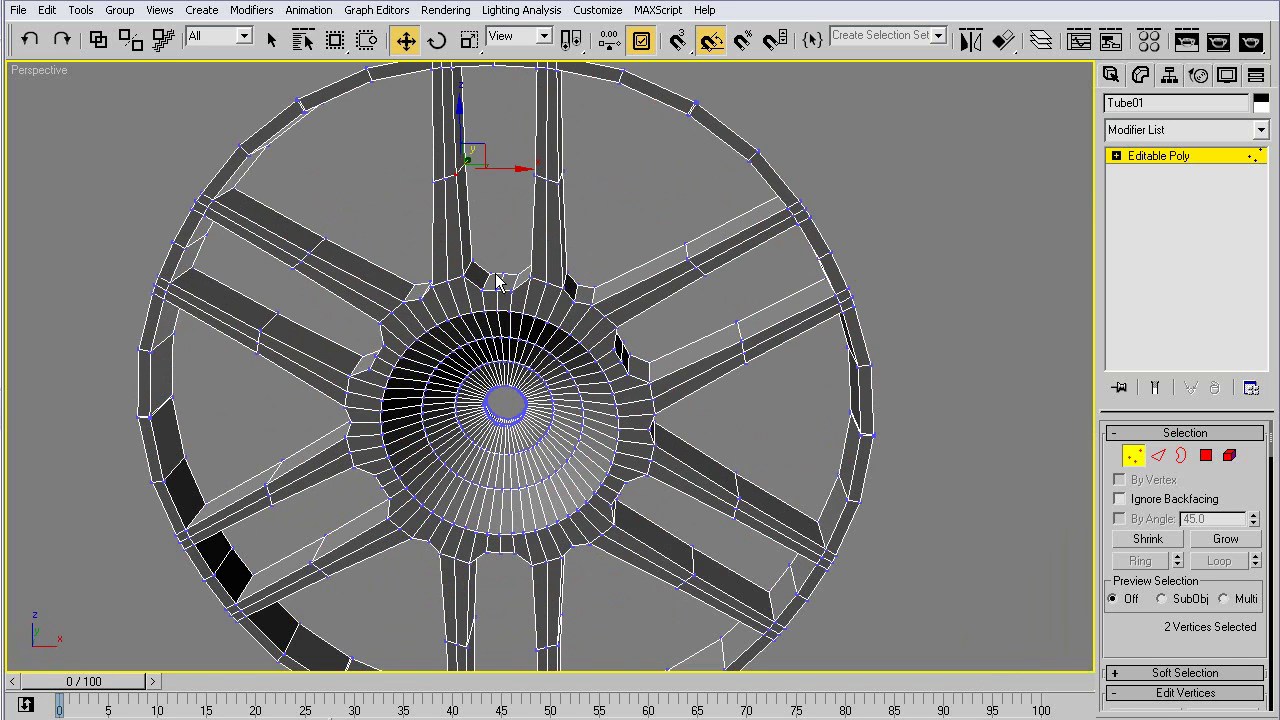
- Leave vertex editing, deselect the rim and examine the whole shape from an angle
scroll(483, 251, "down", 3)
key("1")
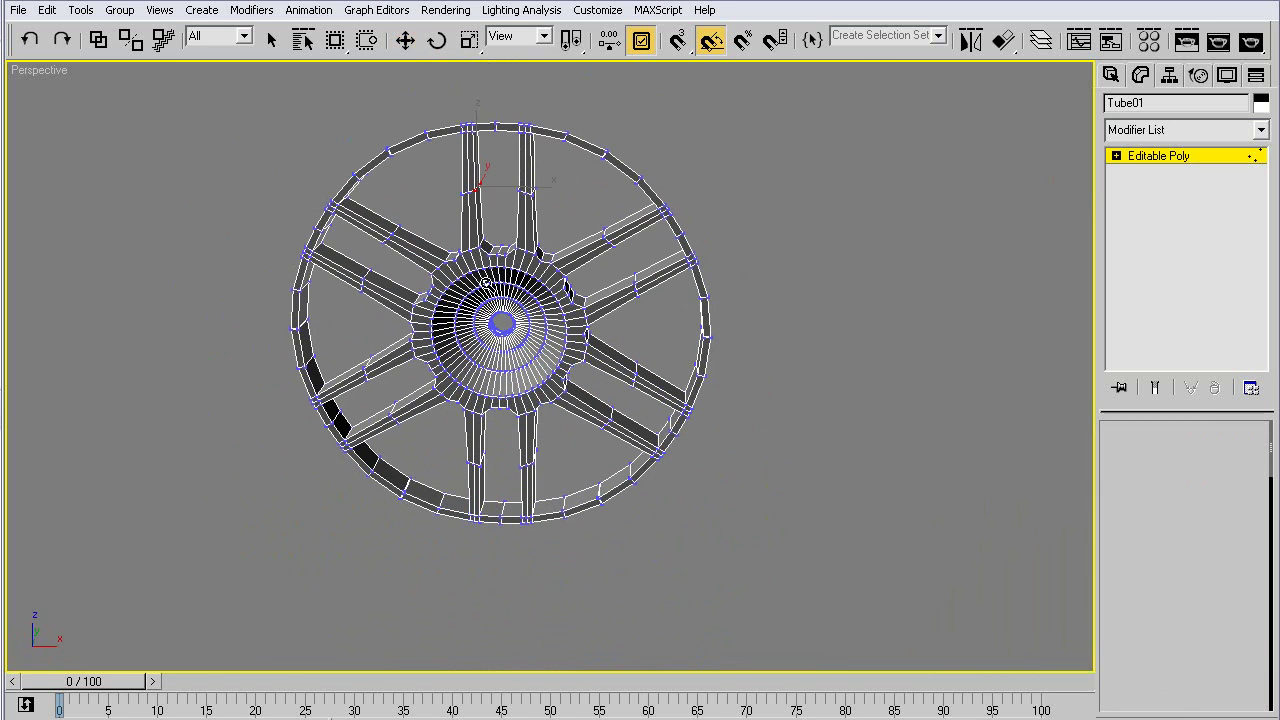
left_click(864, 288)
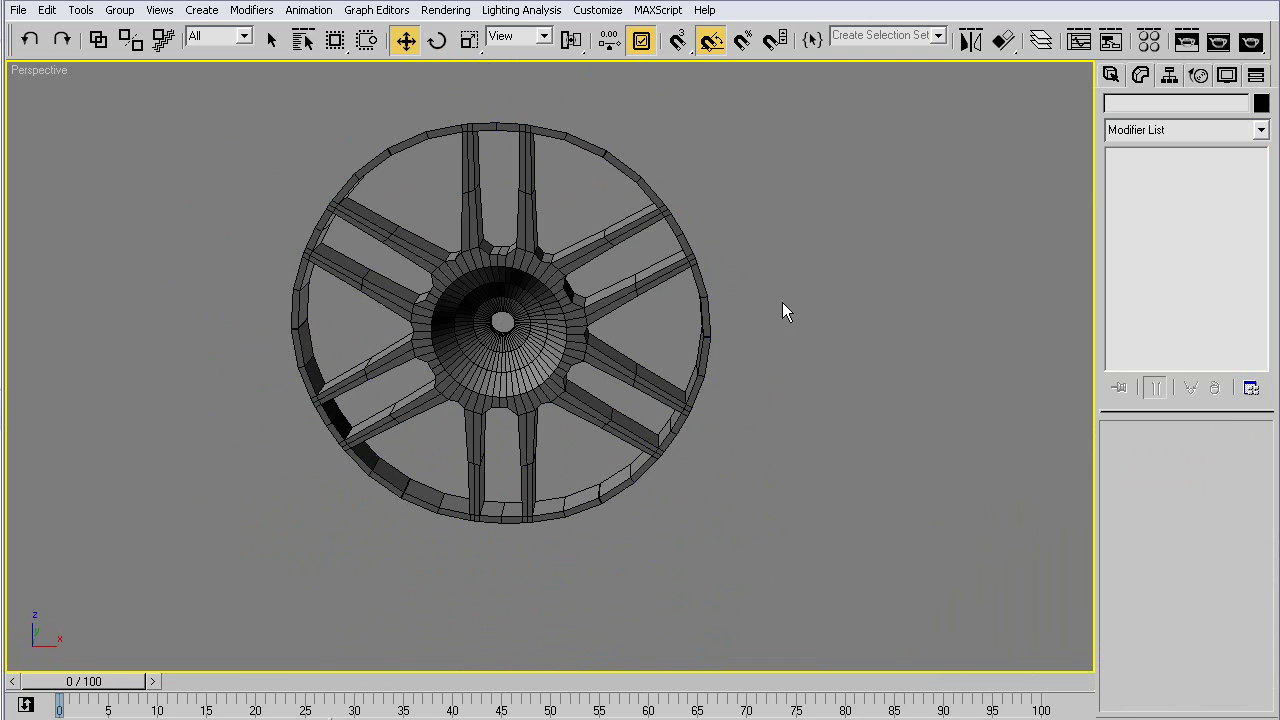
middle_click_drag(760, 320, 588, 370, "alt")
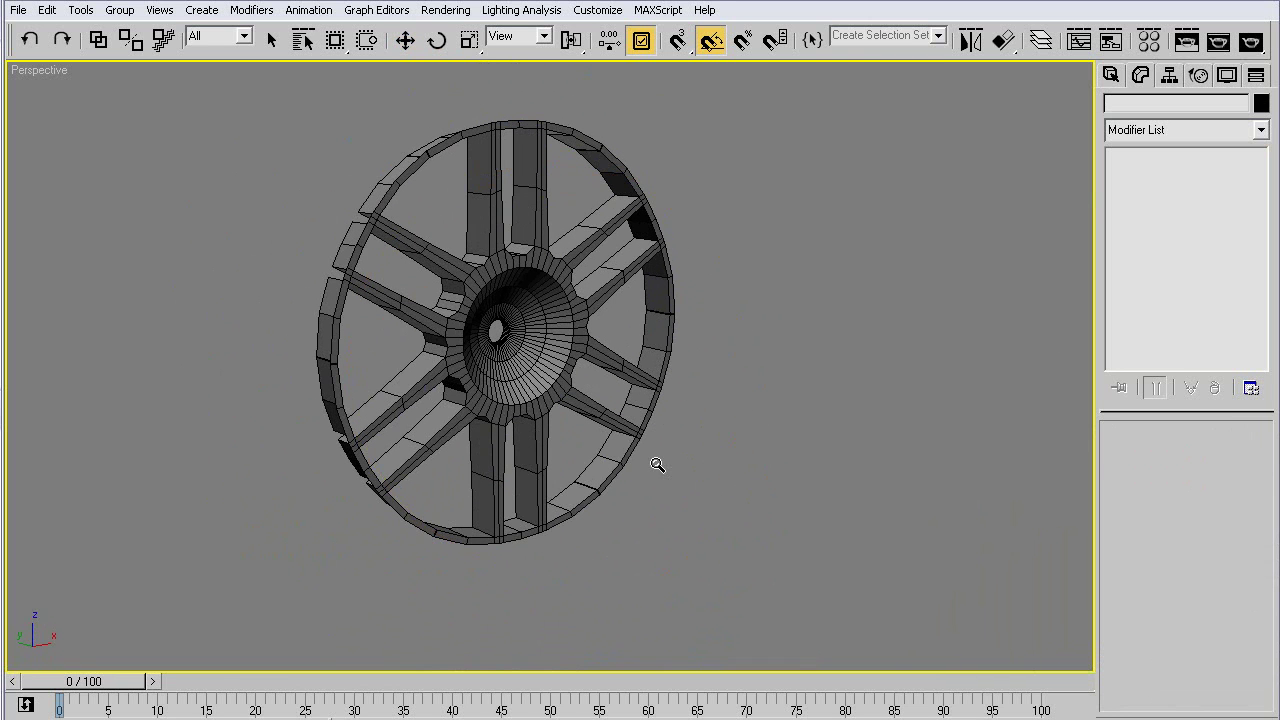